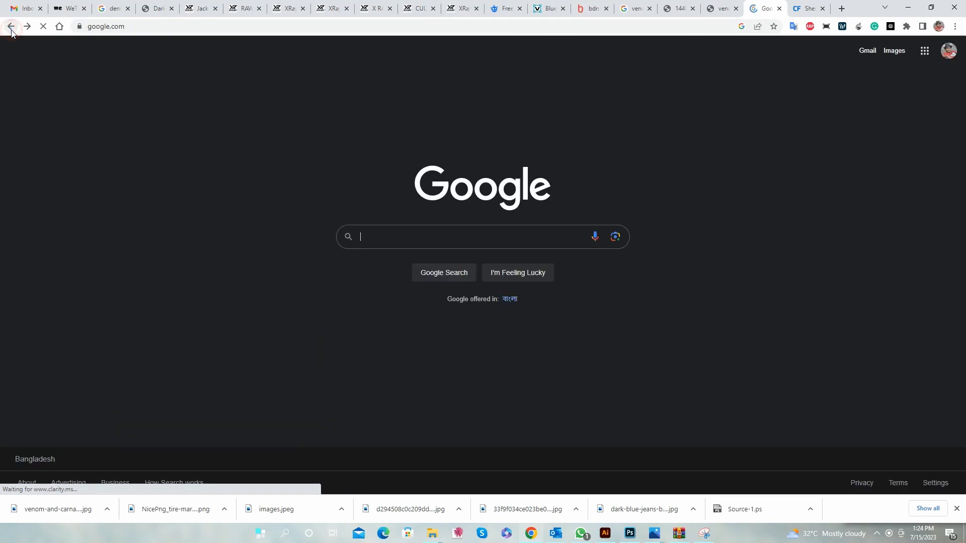
Search the web for "front finder" and open the MyFonts WhatTheFont page.
{"action": "left_click", "coordinate": [384, 232]}
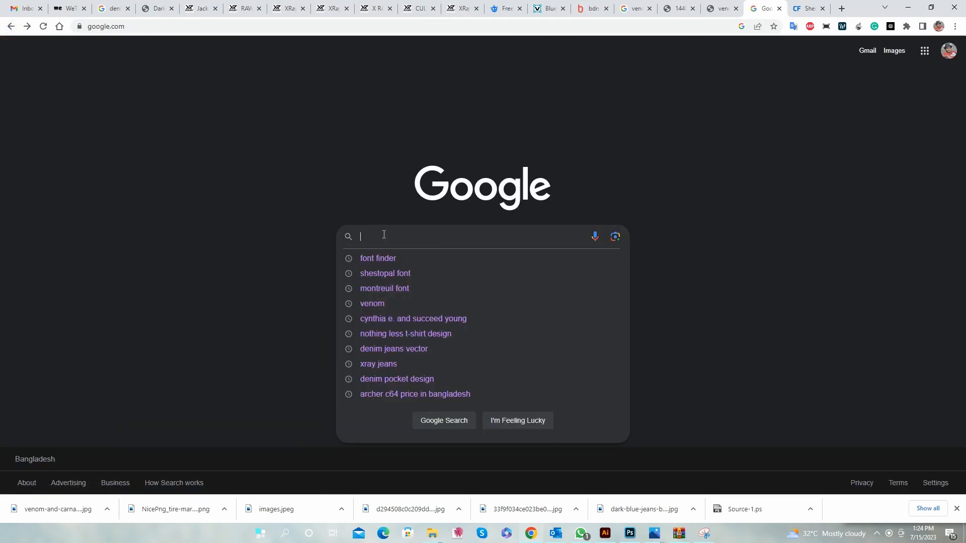
{"action": "type", "text": "front "}
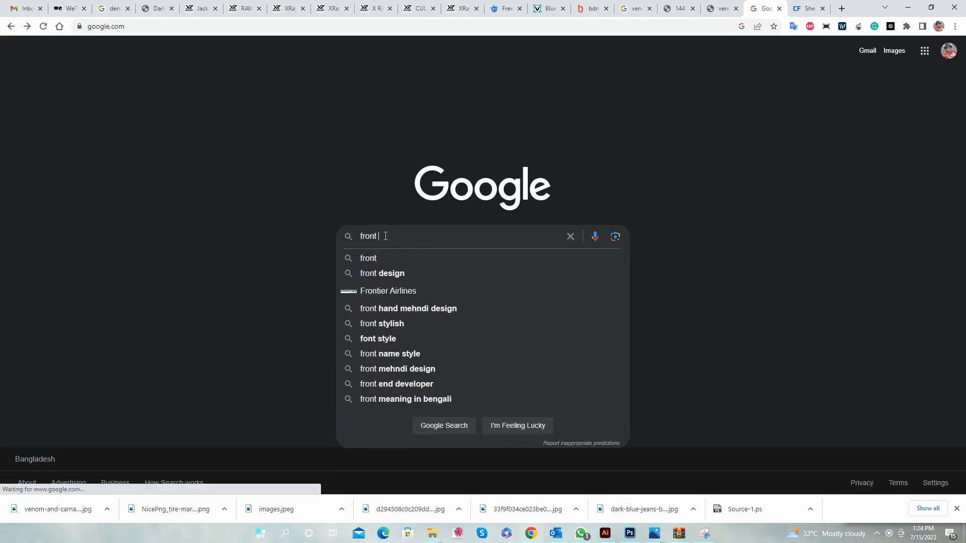
{"action": "type", "text": "f"}
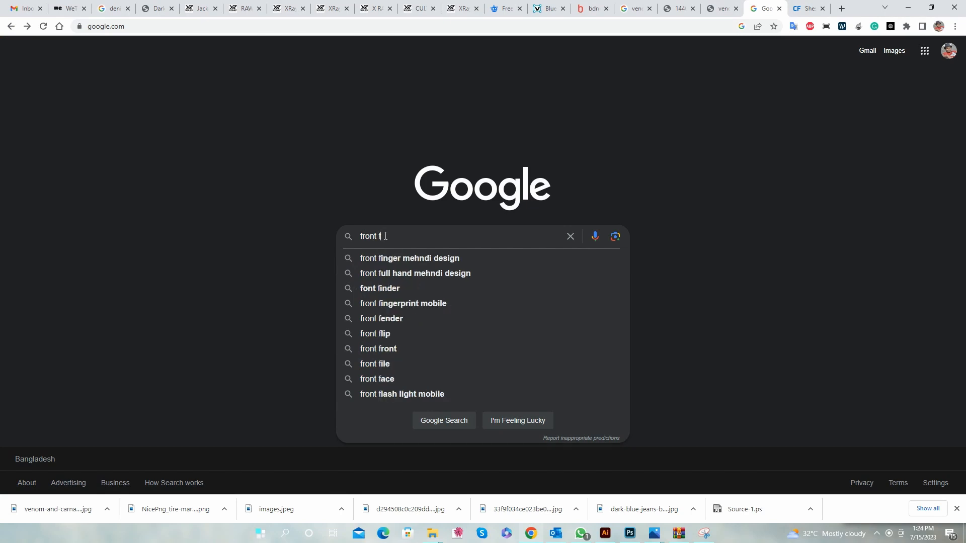
{"action": "type", "text": "inde"}
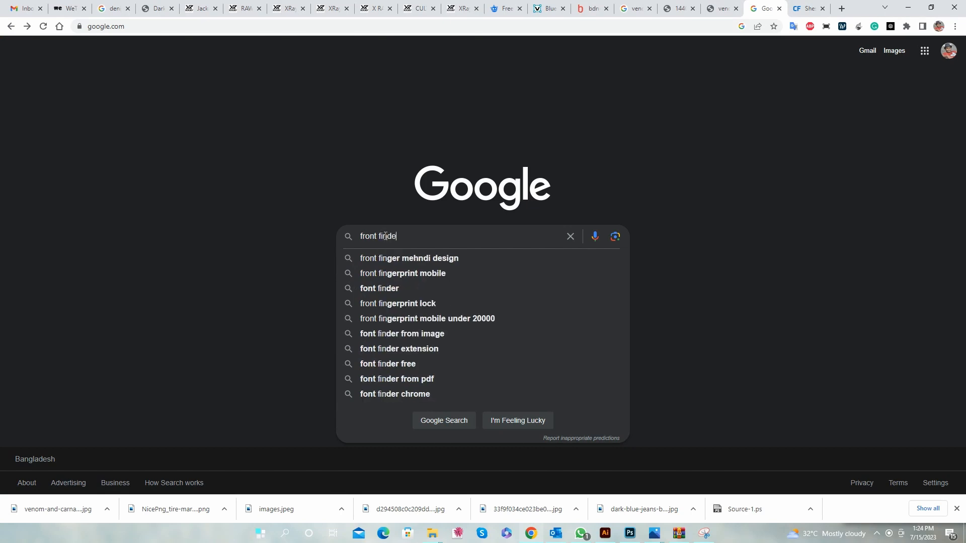
{"action": "type", "text": "r"}
{"action": "left_click", "coordinate": [425, 258]}
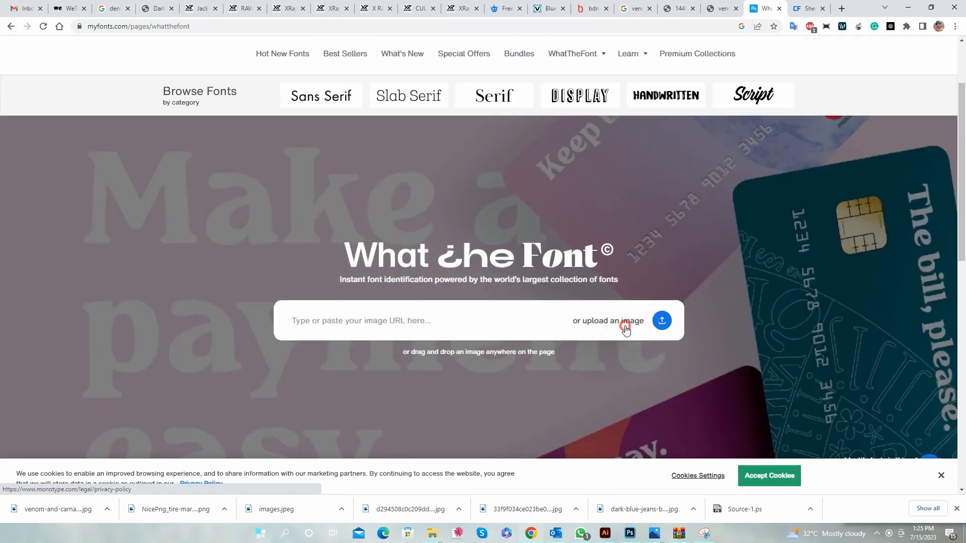
Upload the "nostalgic" lettering image and identify its font with the crop box enlarged around the whole word.
{"action": "left_click", "coordinate": [626, 330]}
{"action": "double_click", "coordinate": [120, 179]}
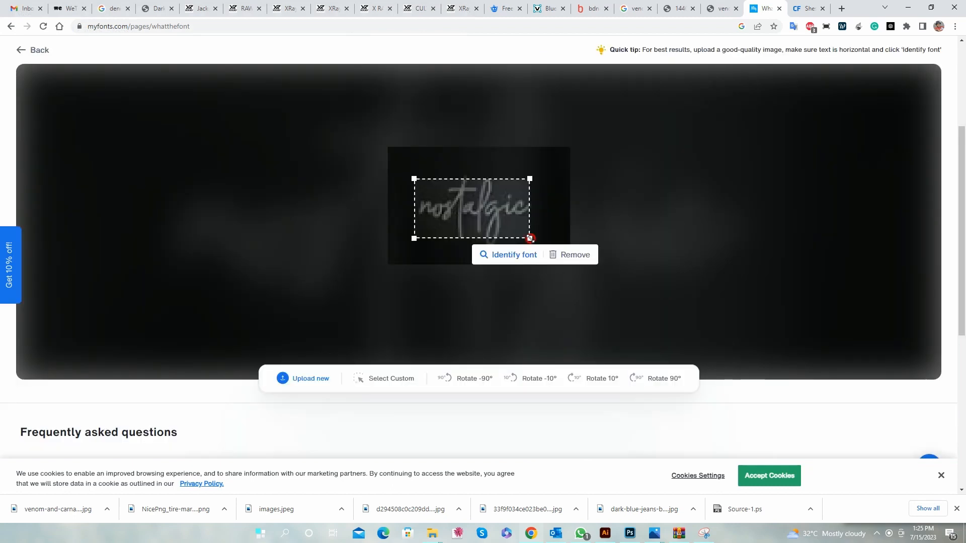
{"action": "left_click_drag", "start_coordinate": [530, 239], "coordinate": [541, 252]}
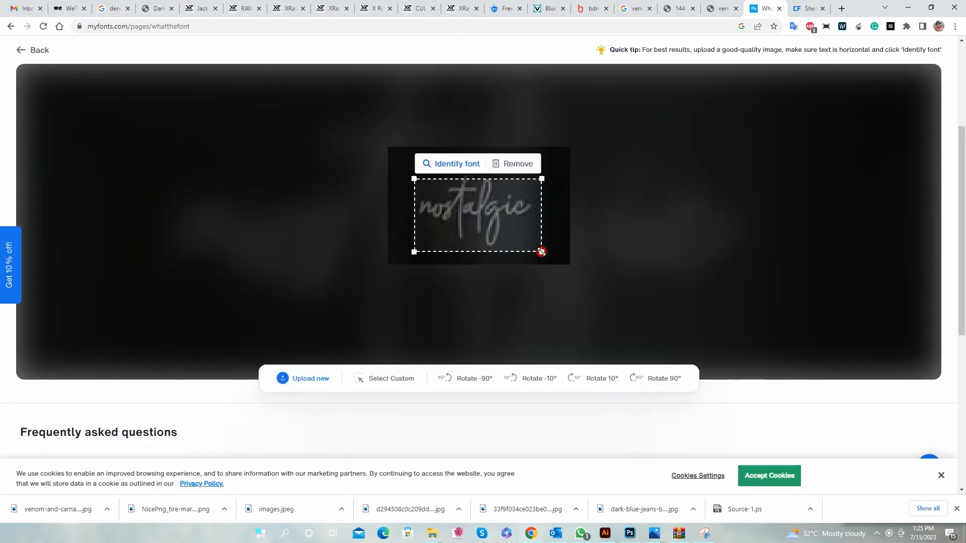
{"action": "left_click", "coordinate": [459, 164]}
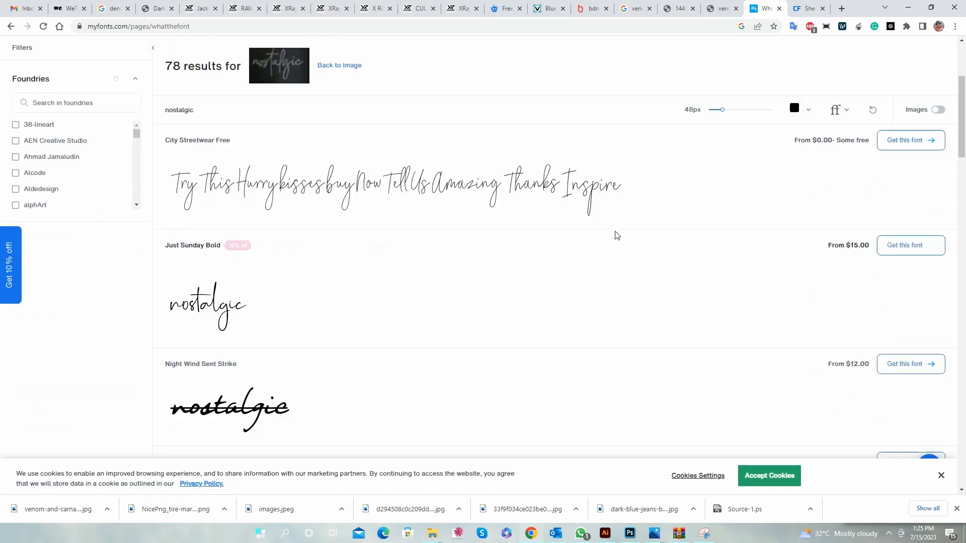
Compare the font samples on the first results page with the uploaded "nostalgic" lettering.
{"action": "scroll", "coordinate": [297, 298], "scroll_direction": "up", "scroll_amount": 3}
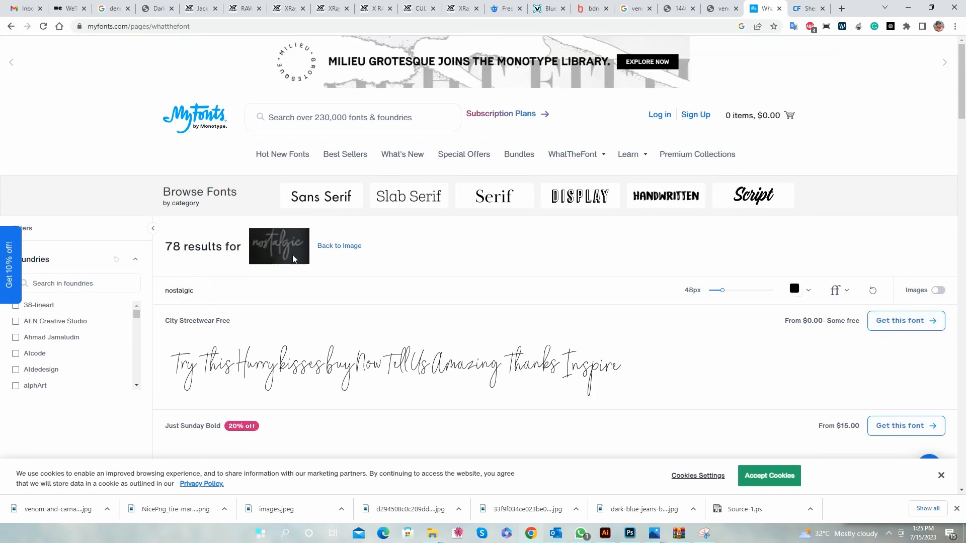
{"action": "scroll", "coordinate": [293, 259], "scroll_direction": "down", "scroll_amount": 3}
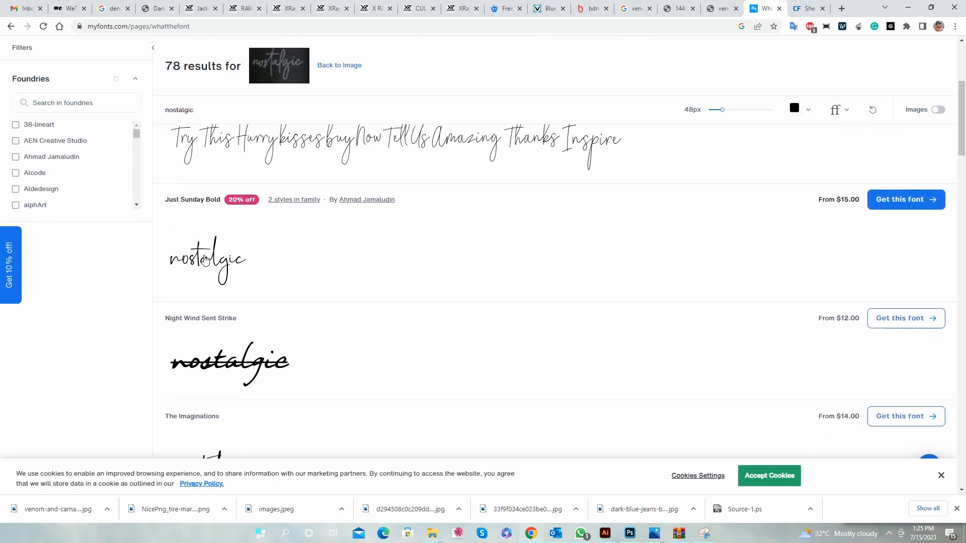
{"action": "scroll", "coordinate": [356, 282], "scroll_direction": "down", "scroll_amount": 3}
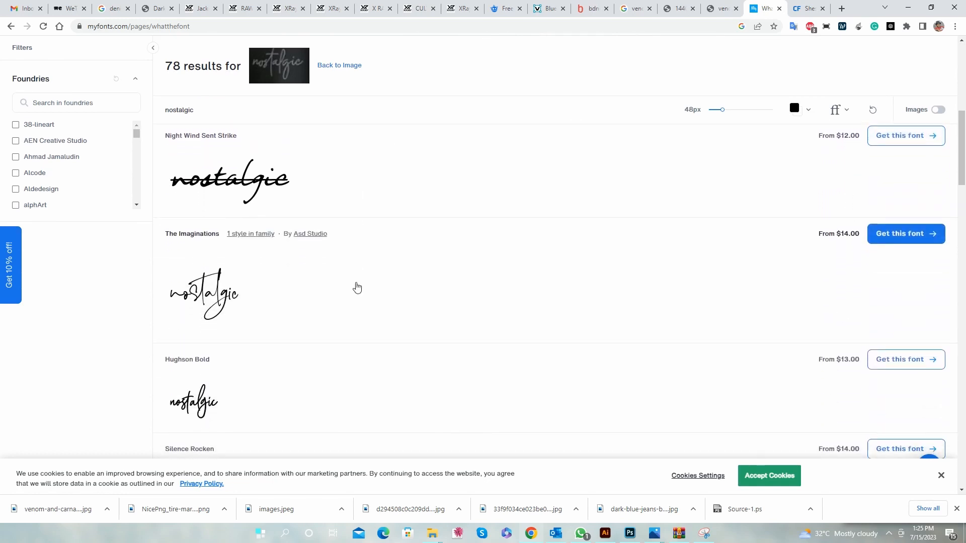
{"action": "scroll", "coordinate": [357, 287], "scroll_direction": "down", "scroll_amount": 3}
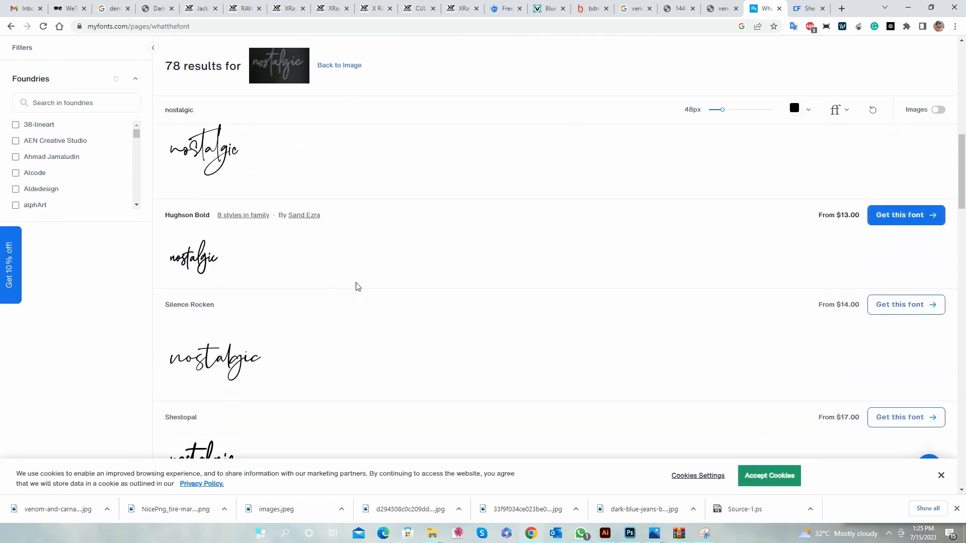
{"action": "scroll", "coordinate": [356, 287], "scroll_direction": "down", "scroll_amount": 3}
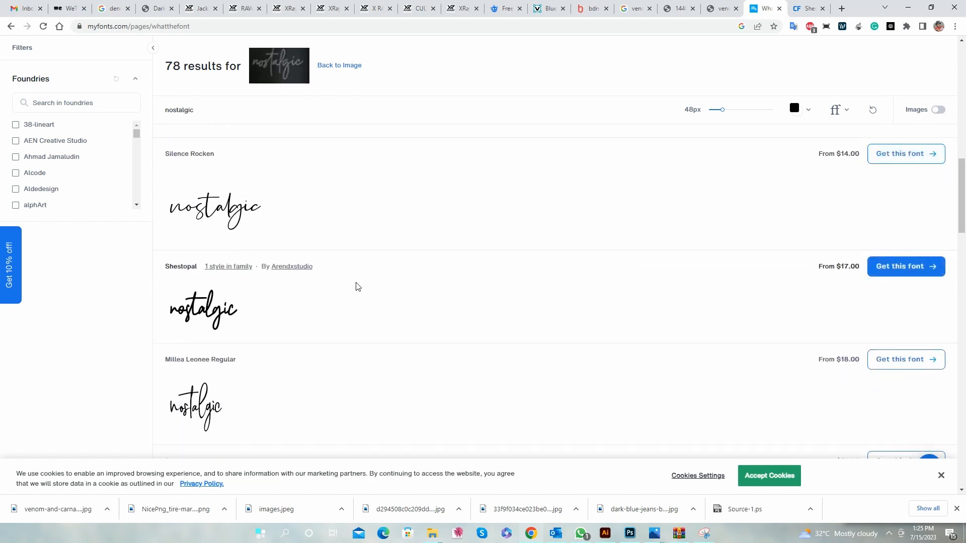
{"action": "scroll", "coordinate": [355, 286], "scroll_direction": "down", "scroll_amount": 2}
{"action": "scroll", "coordinate": [356, 286], "scroll_direction": "down", "scroll_amount": 3}
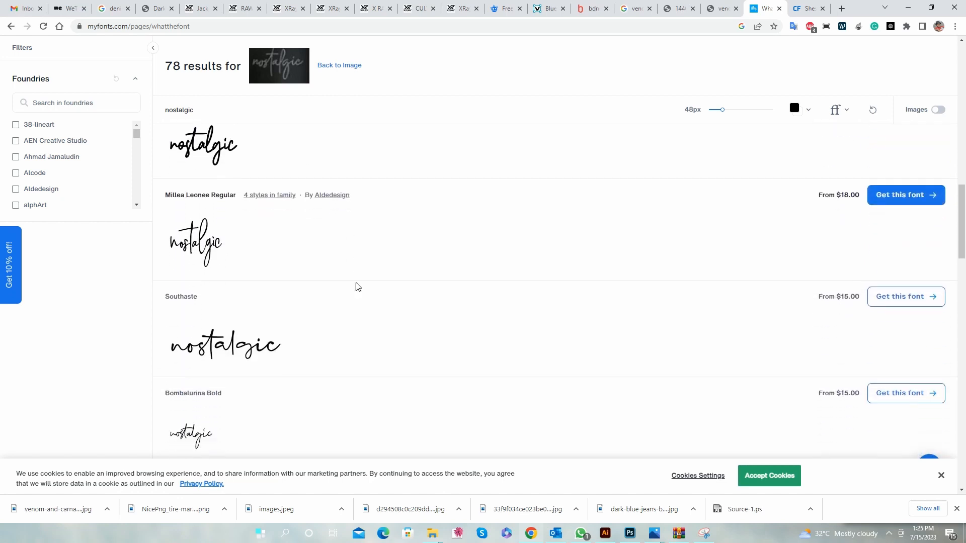
{"action": "scroll", "coordinate": [357, 287], "scroll_direction": "down", "scroll_amount": 5}
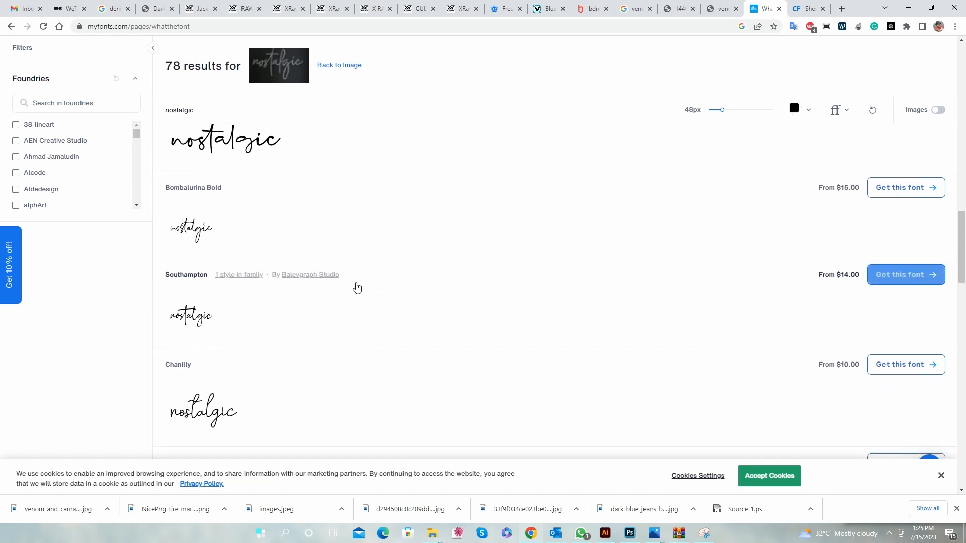
{"action": "scroll", "coordinate": [356, 287], "scroll_direction": "down", "scroll_amount": 4}
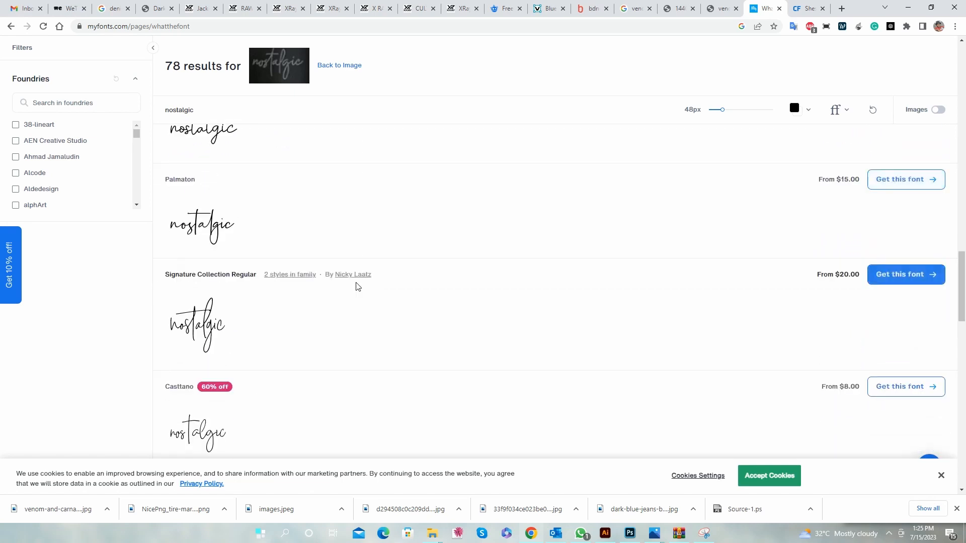
{"action": "scroll", "coordinate": [356, 287], "scroll_direction": "down", "scroll_amount": 6}
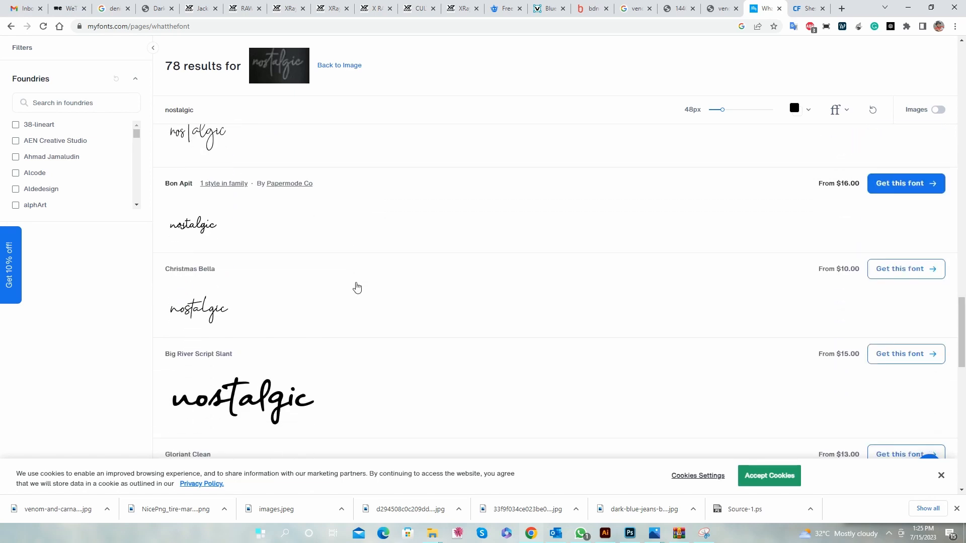
{"action": "scroll", "coordinate": [356, 287], "scroll_direction": "down", "scroll_amount": 6}
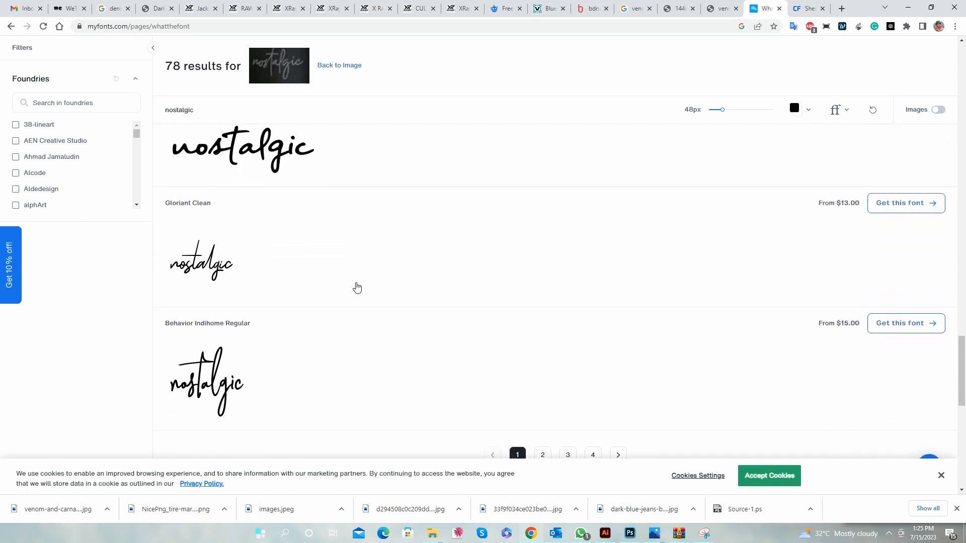
{"action": "scroll", "coordinate": [356, 286], "scroll_direction": "up", "scroll_amount": 15}
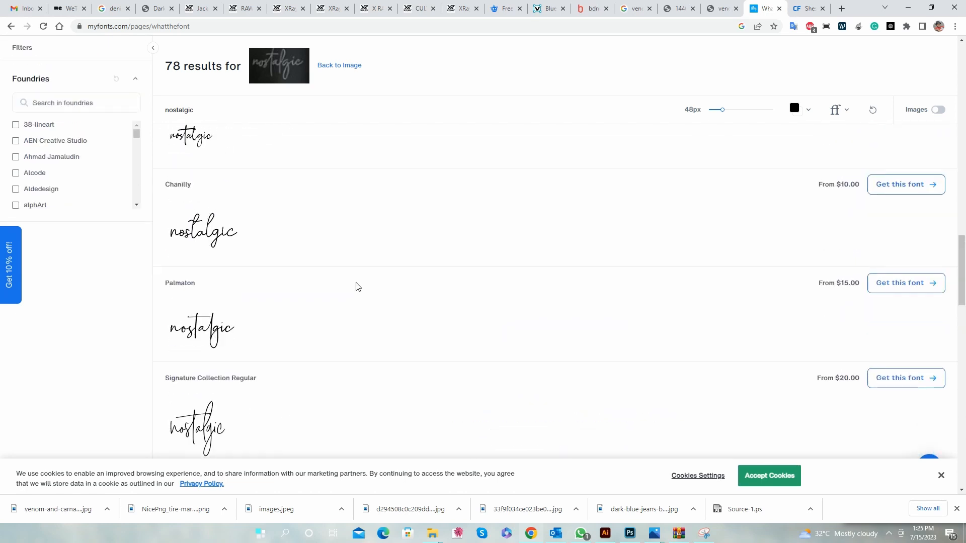
{"action": "scroll", "coordinate": [356, 287], "scroll_direction": "up", "scroll_amount": 5}
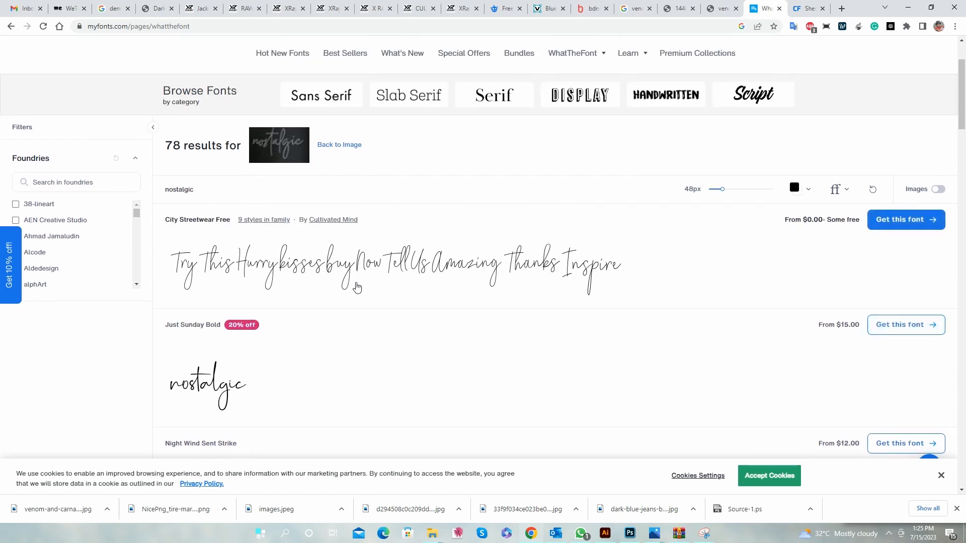
Open page 2 of the font matches and compare its samples with the uploaded lettering.
{"action": "scroll", "coordinate": [356, 286], "scroll_direction": "down", "scroll_amount": 8}
{"action": "scroll", "coordinate": [412, 312], "scroll_direction": "down", "scroll_amount": 12}
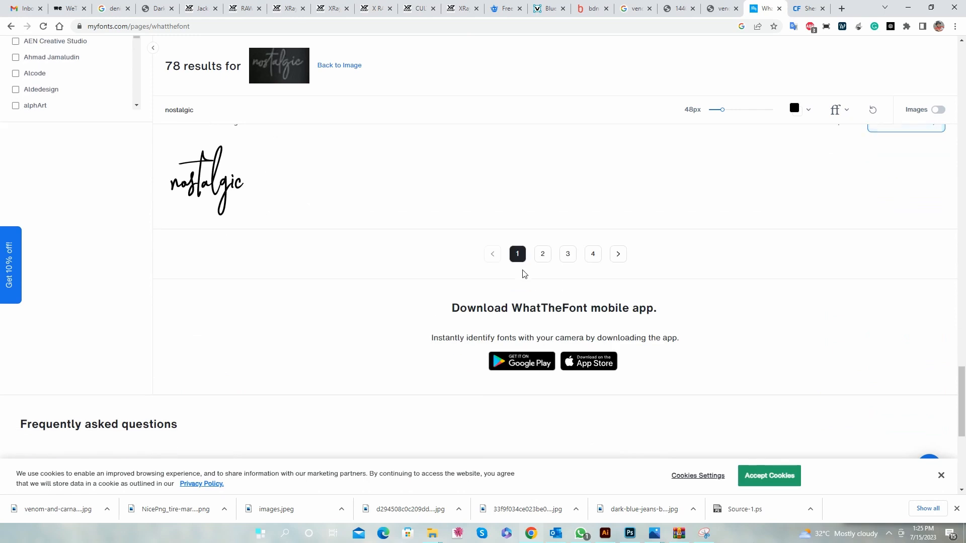
{"action": "left_click", "coordinate": [535, 256]}
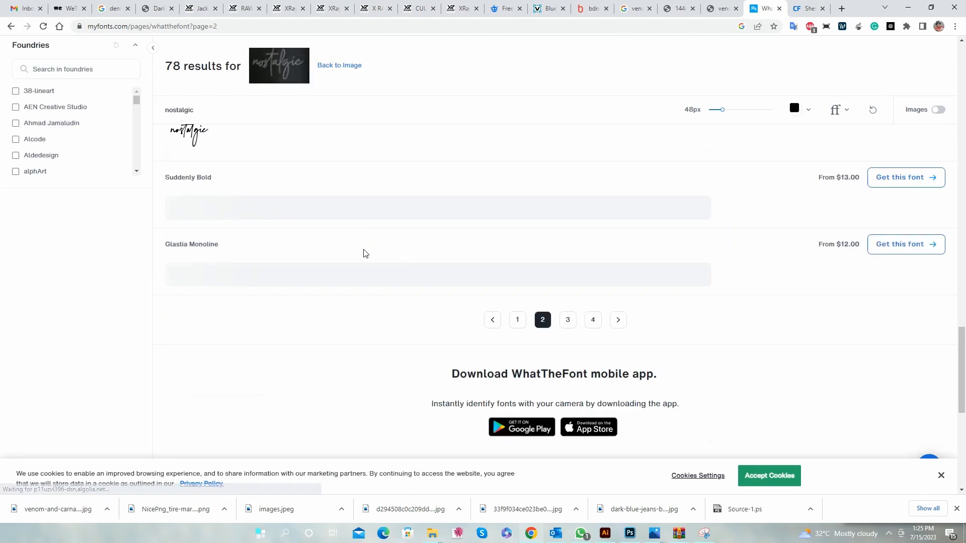
{"action": "scroll", "coordinate": [366, 254], "scroll_direction": "up", "scroll_amount": 12}
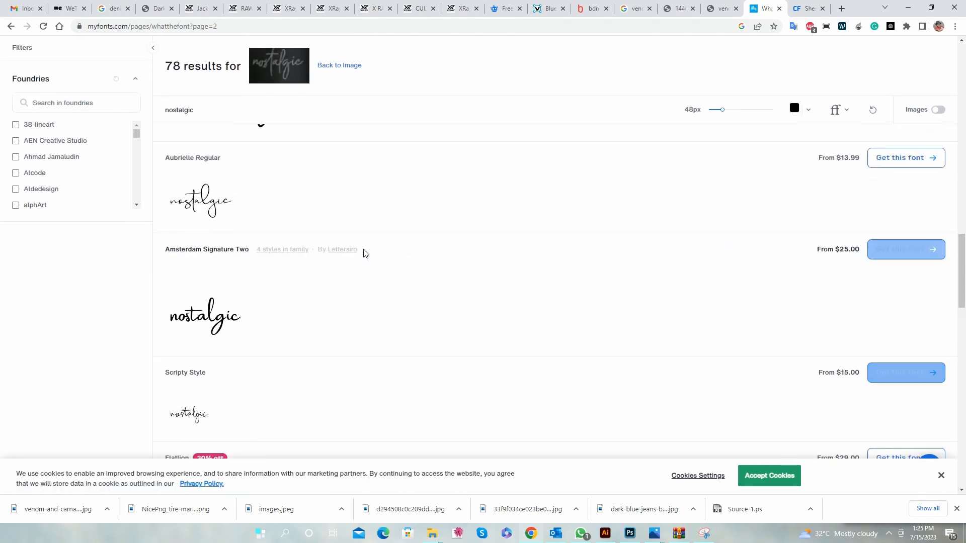
{"action": "scroll", "coordinate": [366, 254], "scroll_direction": "up", "scroll_amount": 8}
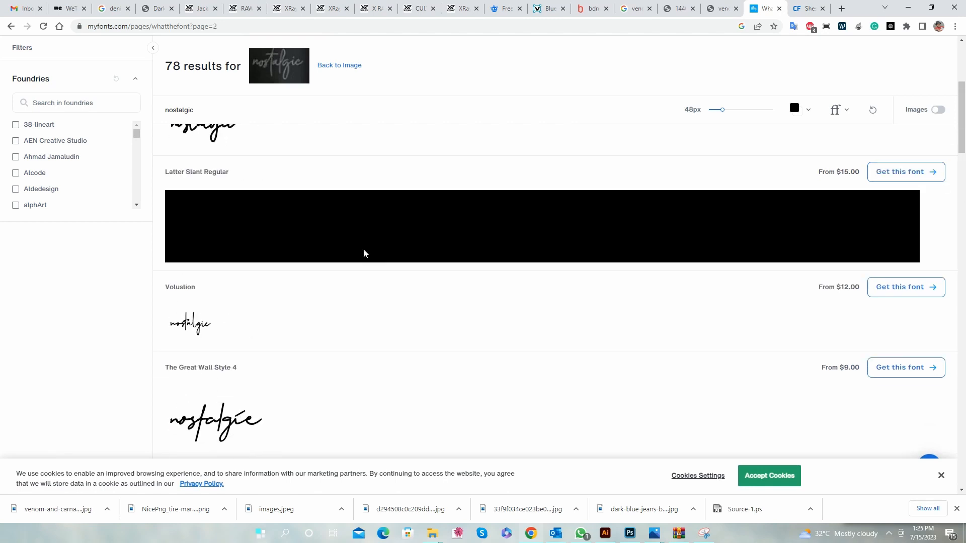
{"action": "scroll", "coordinate": [365, 254], "scroll_direction": "down", "scroll_amount": 7}
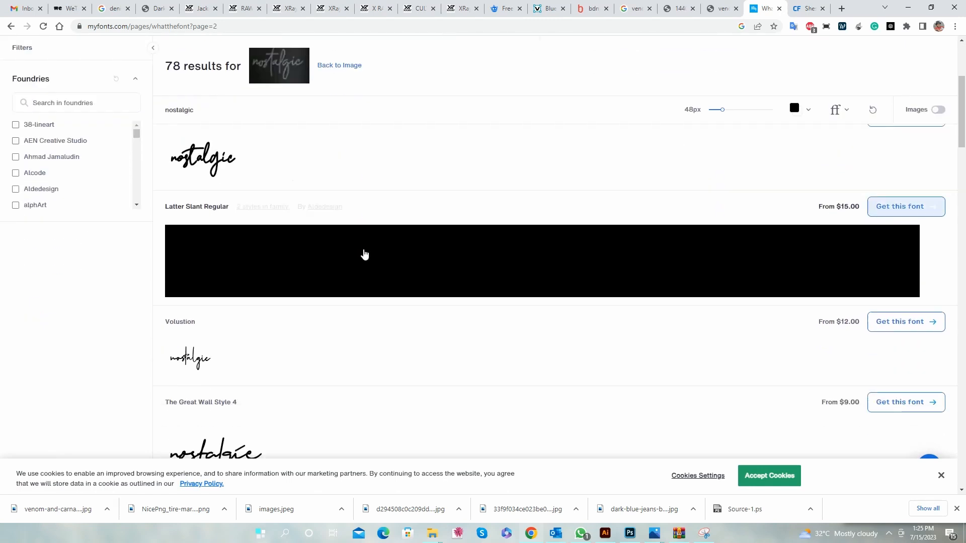
{"action": "scroll", "coordinate": [366, 253], "scroll_direction": "down", "scroll_amount": 9}
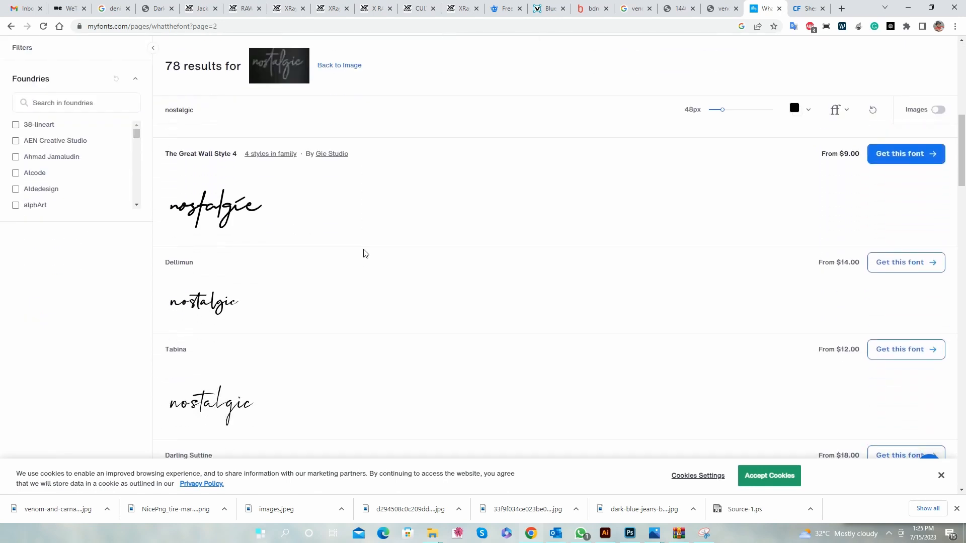
{"action": "scroll", "coordinate": [365, 253], "scroll_direction": "down", "scroll_amount": 4}
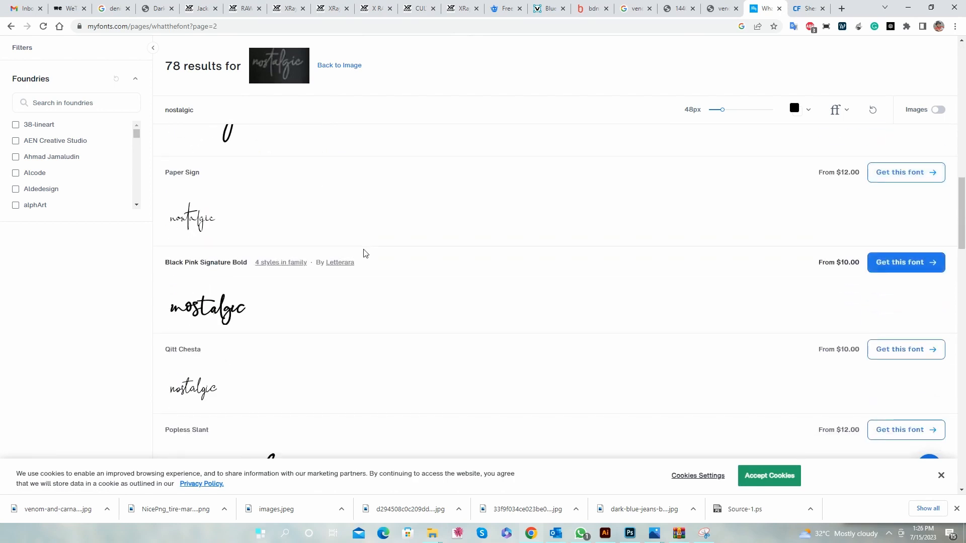
{"action": "scroll", "coordinate": [365, 253], "scroll_direction": "down", "scroll_amount": 3}
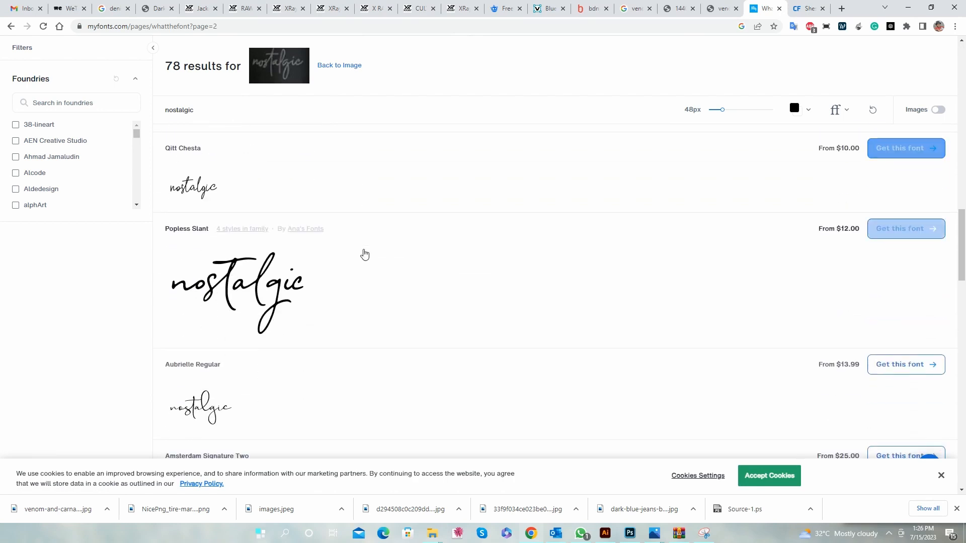
{"action": "scroll", "coordinate": [365, 253], "scroll_direction": "down", "scroll_amount": 3}
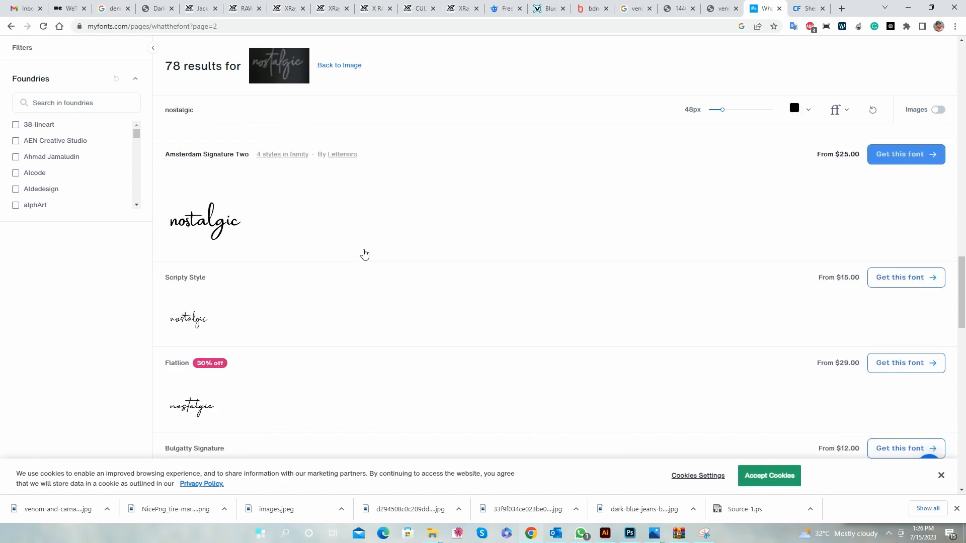
{"action": "scroll", "coordinate": [366, 253], "scroll_direction": "down", "scroll_amount": 6}
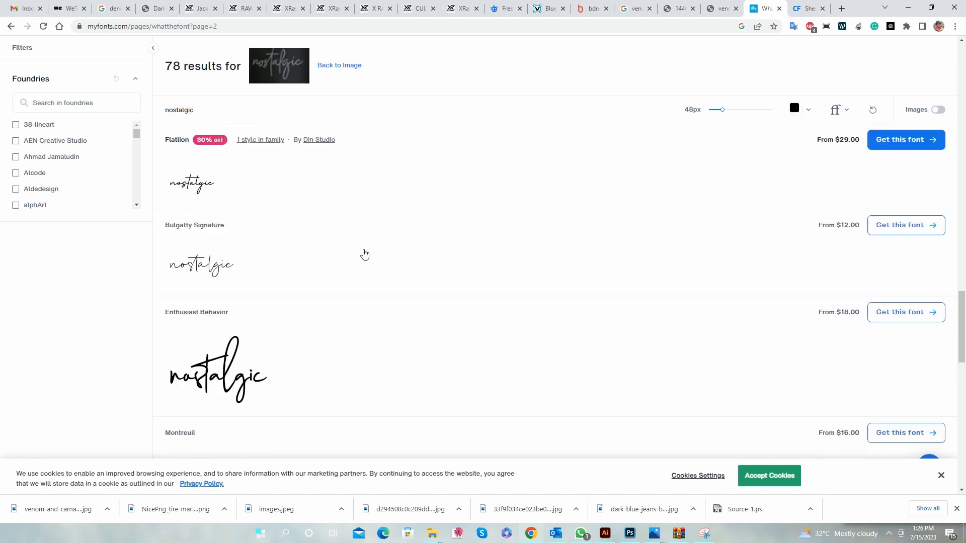
{"action": "scroll", "coordinate": [365, 254], "scroll_direction": "down", "scroll_amount": 4}
{"action": "scroll", "coordinate": [365, 254], "scroll_direction": "down", "scroll_amount": 2}
{"action": "scroll", "coordinate": [365, 253], "scroll_direction": "up", "scroll_amount": 2}
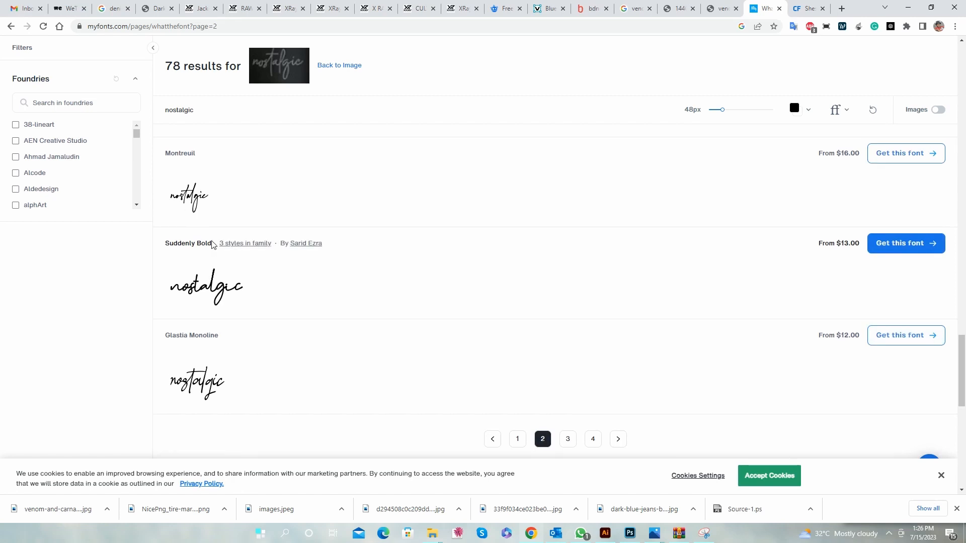
Open page 3 of the font matches and compare its samples down to Band of Brothers with the uploaded lettering.
{"action": "scroll", "coordinate": [354, 269], "scroll_direction": "down", "scroll_amount": 3}
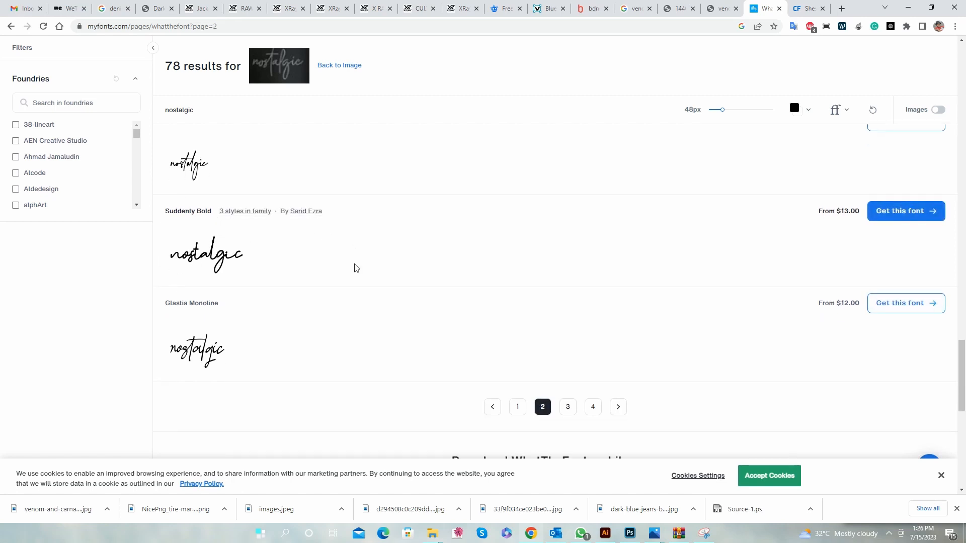
{"action": "left_click", "coordinate": [568, 286]}
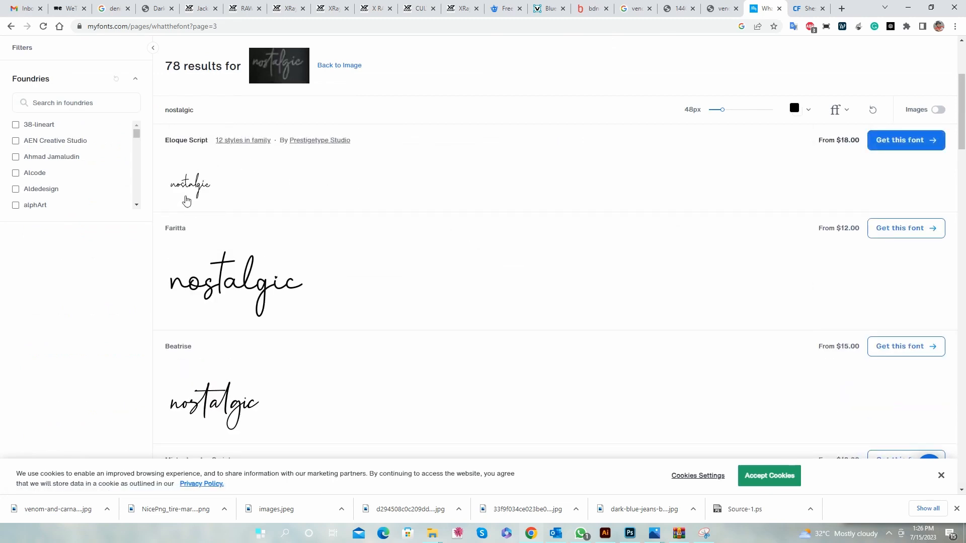
{"action": "scroll", "coordinate": [358, 239], "scroll_direction": "down", "scroll_amount": 3}
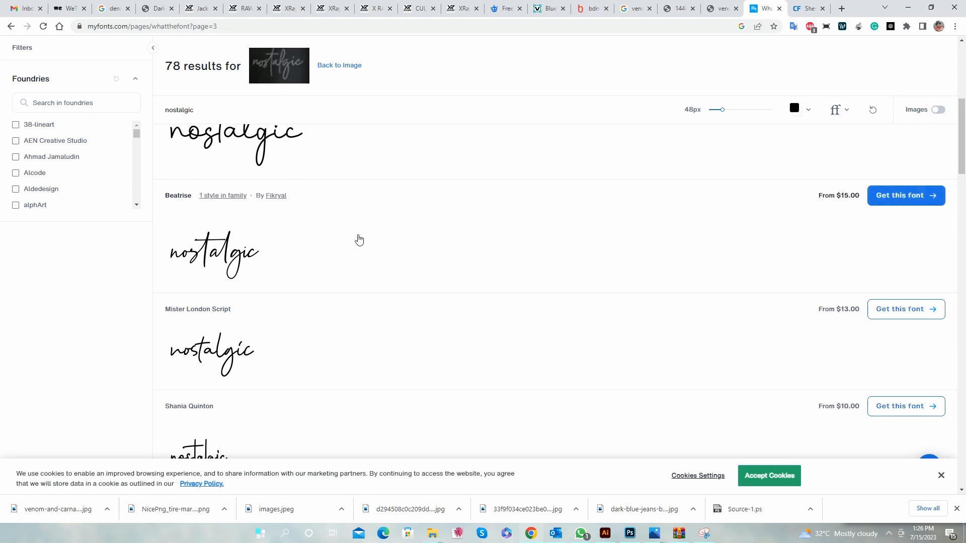
{"action": "scroll", "coordinate": [294, 276], "scroll_direction": "down", "scroll_amount": 2}
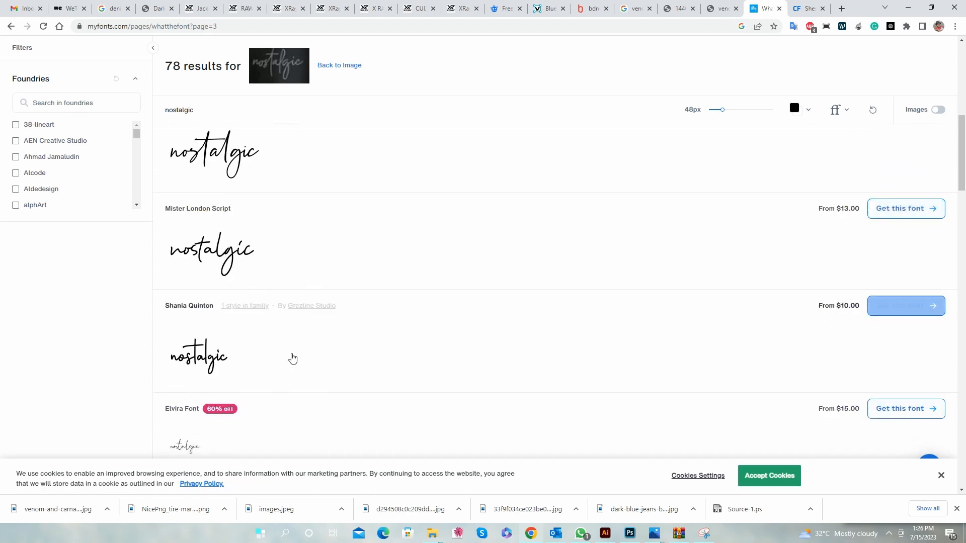
{"action": "scroll", "coordinate": [287, 347], "scroll_direction": "down", "scroll_amount": 2}
{"action": "scroll", "coordinate": [256, 360], "scroll_direction": "down", "scroll_amount": 2}
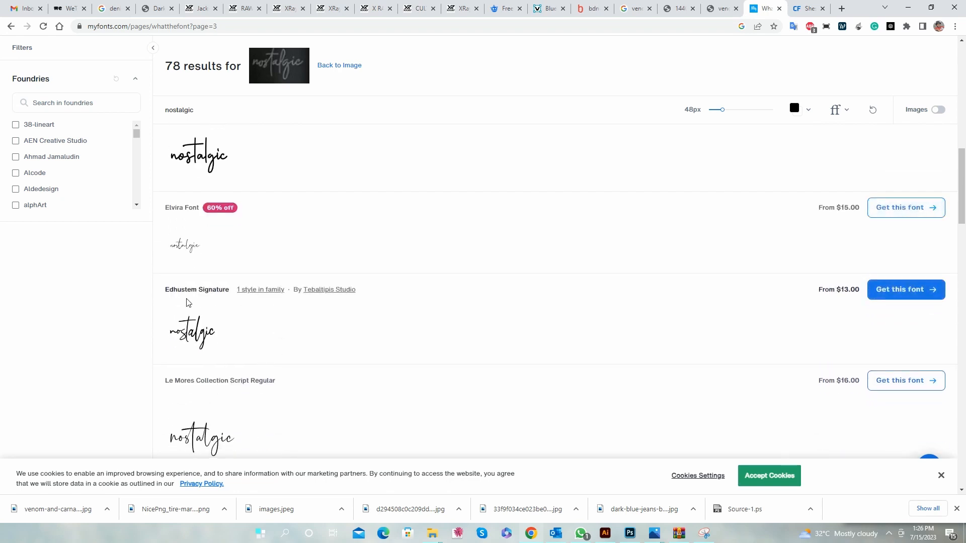
{"action": "scroll", "coordinate": [233, 384], "scroll_direction": "down", "scroll_amount": 2}
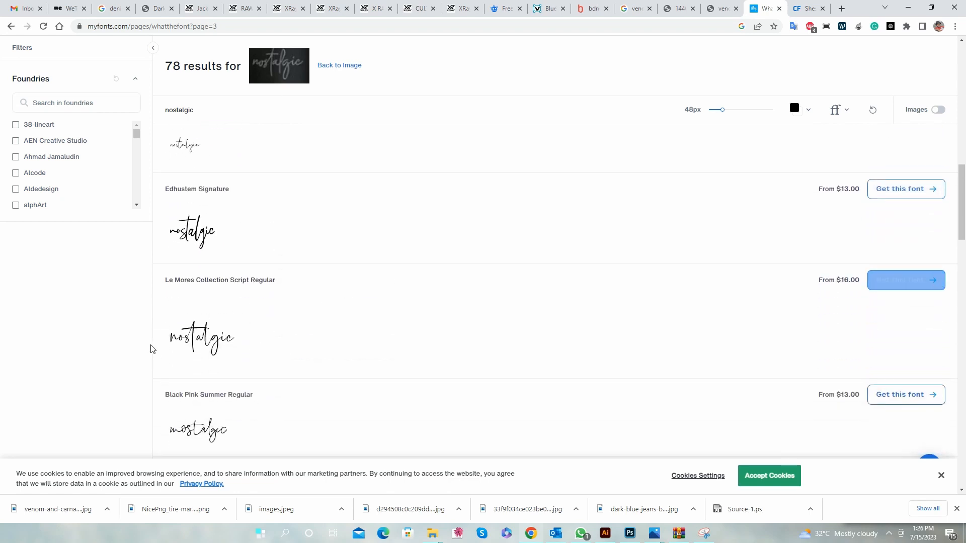
{"action": "scroll", "coordinate": [293, 341], "scroll_direction": "down", "scroll_amount": 3}
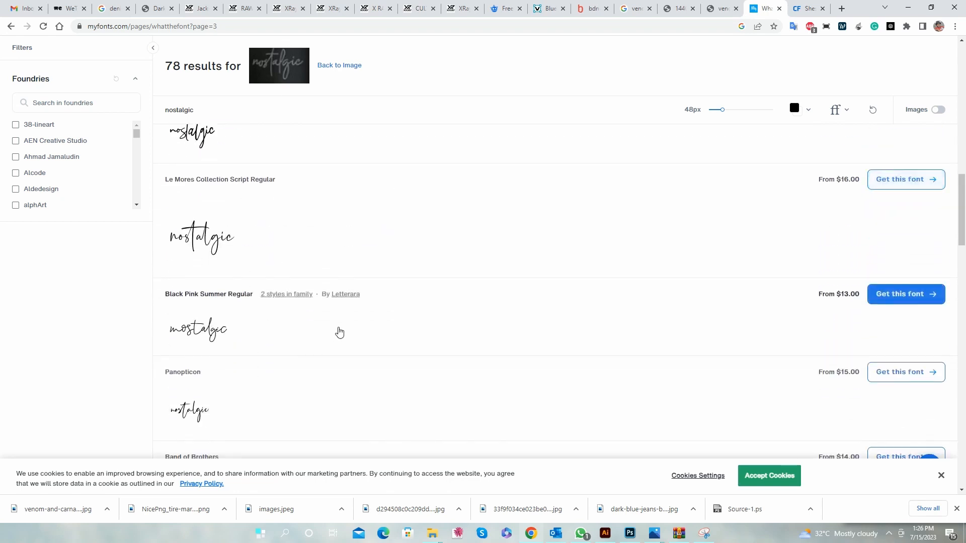
{"action": "scroll", "coordinate": [338, 331], "scroll_direction": "down", "scroll_amount": 1}
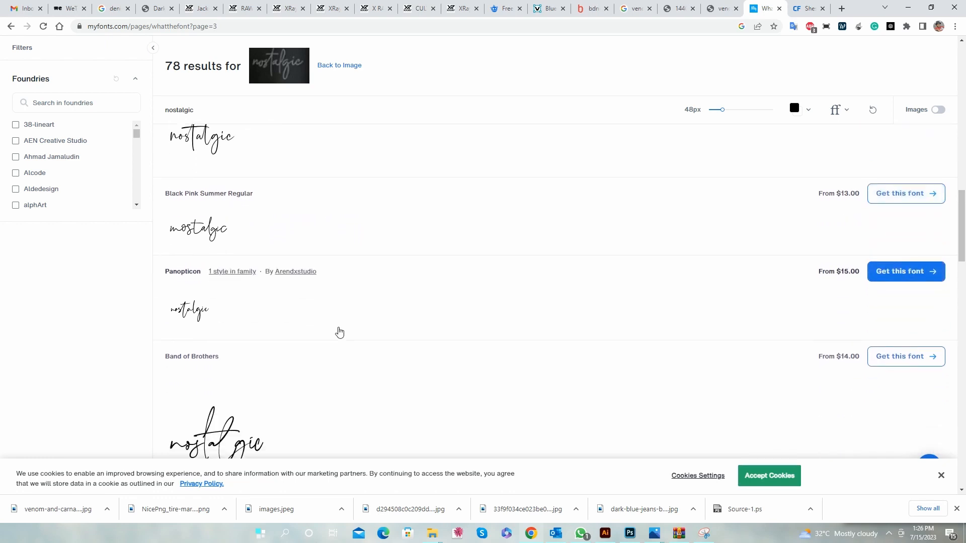
{"action": "scroll", "coordinate": [339, 332], "scroll_direction": "up", "scroll_amount": 1}
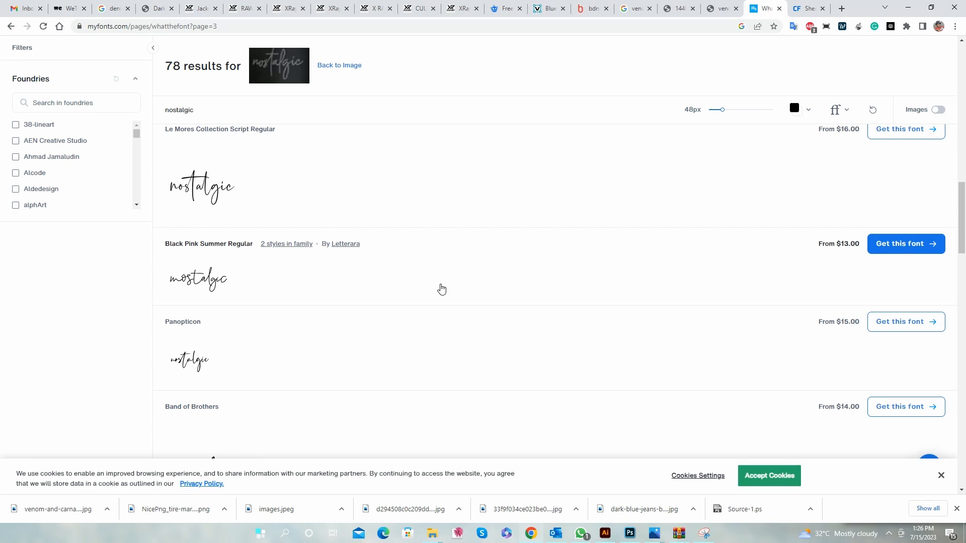
{"action": "scroll", "coordinate": [441, 288], "scroll_direction": "up", "scroll_amount": 1}
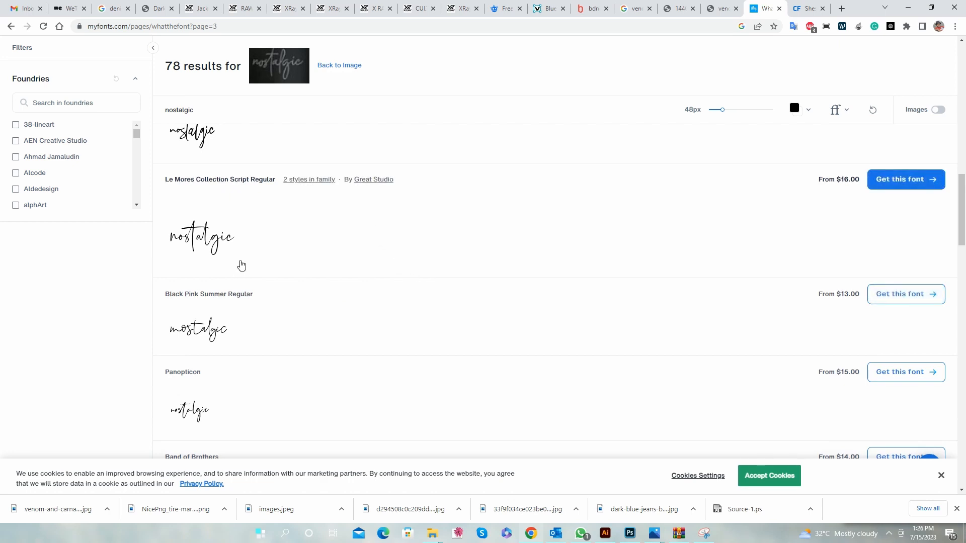
{"action": "scroll", "coordinate": [273, 232], "scroll_direction": "up", "scroll_amount": 1}
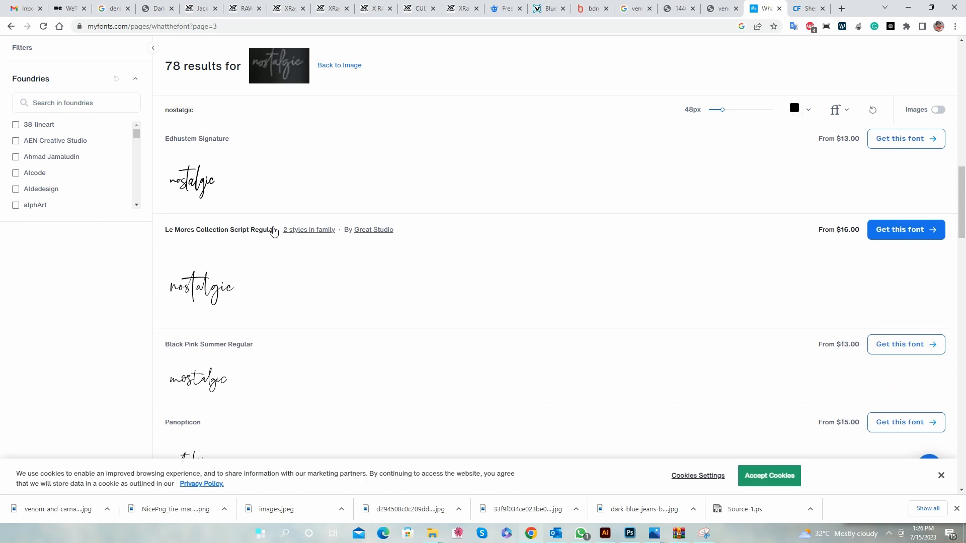
Compare the remaining page 3 samples with the uploaded lettering, and return to the Beatrise sample.
{"action": "scroll", "coordinate": [273, 231], "scroll_direction": "down", "scroll_amount": 3}
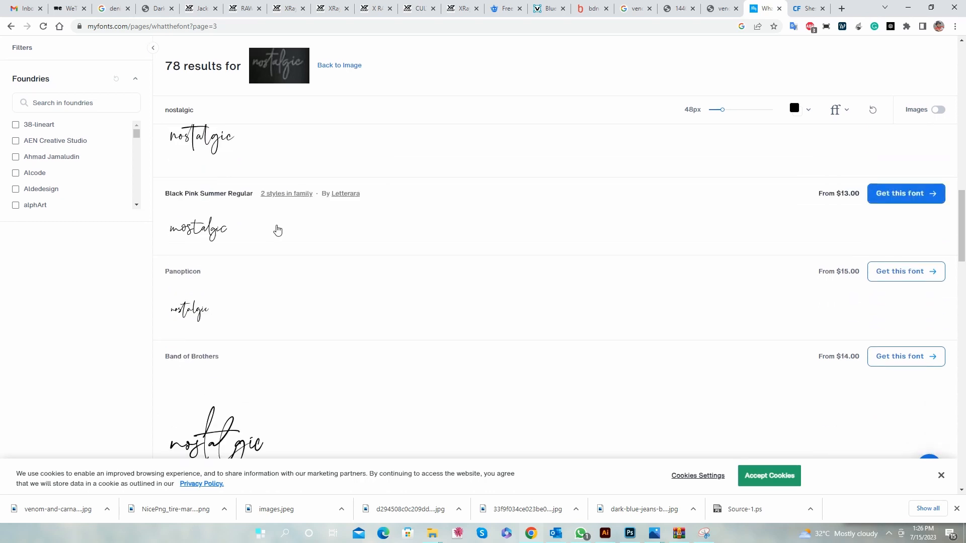
{"action": "scroll", "coordinate": [277, 230], "scroll_direction": "down", "scroll_amount": 1}
{"action": "scroll", "coordinate": [277, 230], "scroll_direction": "down", "scroll_amount": 5}
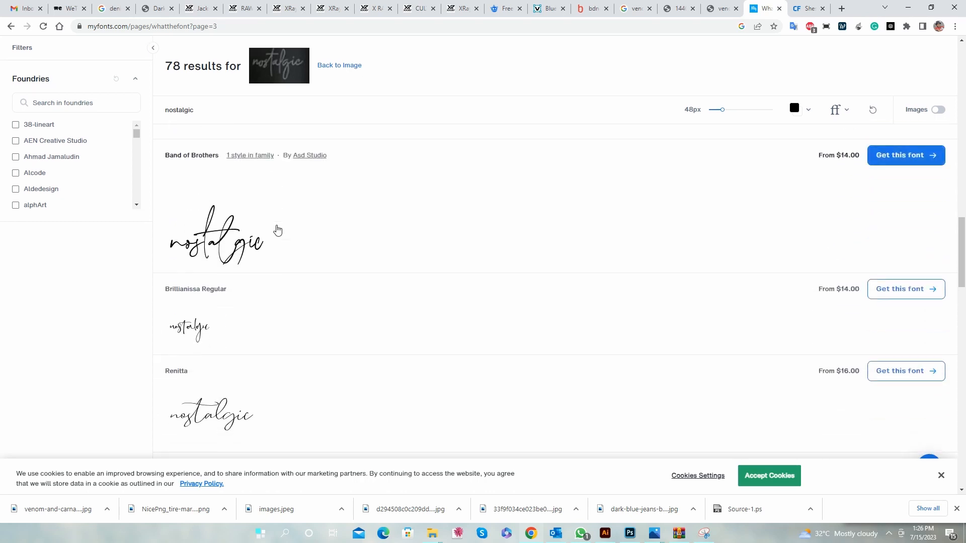
{"action": "scroll", "coordinate": [277, 230], "scroll_direction": "down", "scroll_amount": 2}
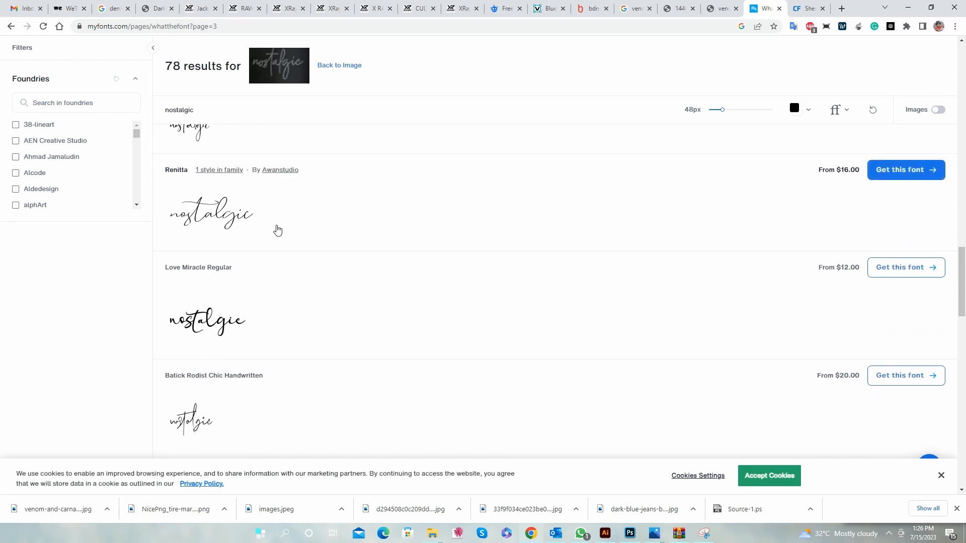
{"action": "scroll", "coordinate": [278, 230], "scroll_direction": "down", "scroll_amount": 1}
{"action": "scroll", "coordinate": [278, 229], "scroll_direction": "down", "scroll_amount": 3}
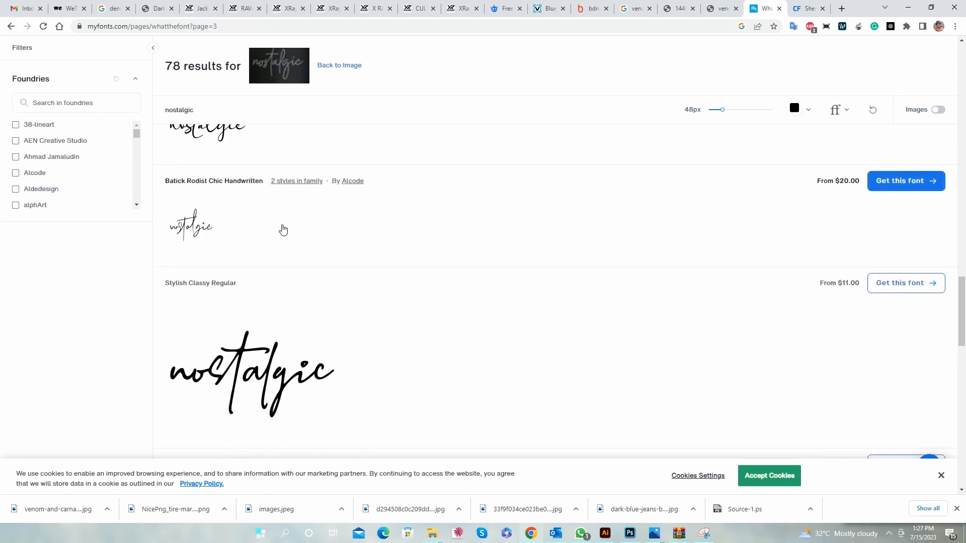
{"action": "scroll", "coordinate": [283, 230], "scroll_direction": "down", "scroll_amount": 2}
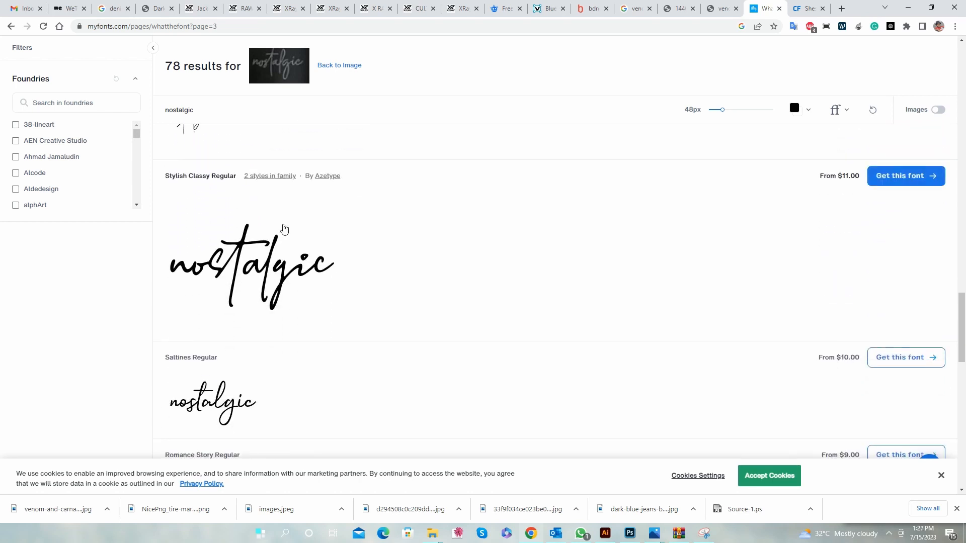
{"action": "scroll", "coordinate": [316, 224], "scroll_direction": "down", "scroll_amount": 3}
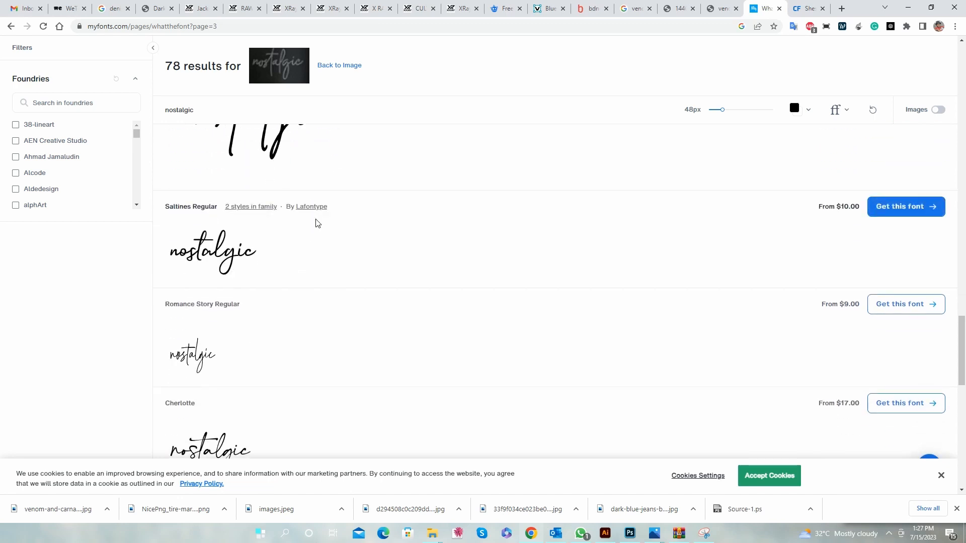
{"action": "scroll", "coordinate": [316, 224], "scroll_direction": "down", "scroll_amount": 2}
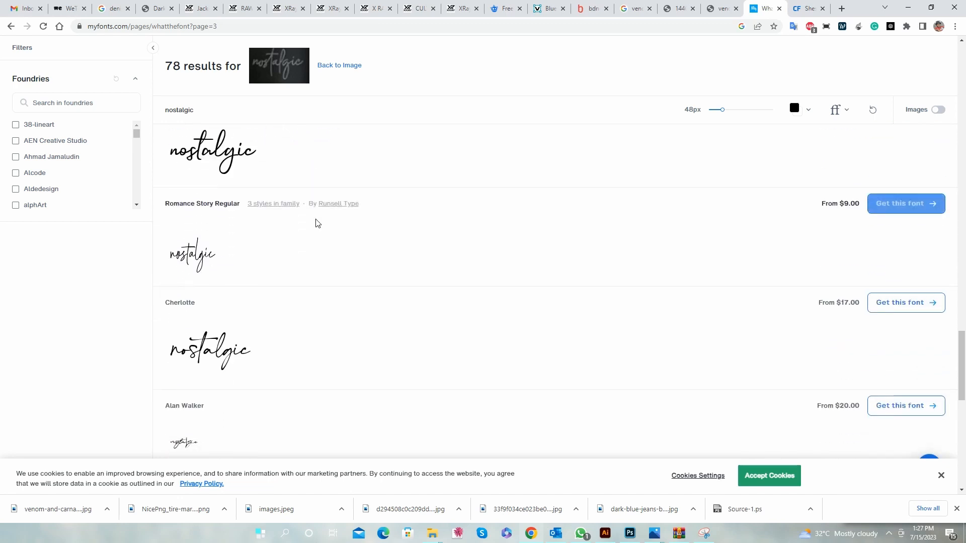
{"action": "scroll", "coordinate": [317, 224], "scroll_direction": "down", "scroll_amount": 4}
{"action": "scroll", "coordinate": [316, 225], "scroll_direction": "down", "scroll_amount": 4}
{"action": "scroll", "coordinate": [317, 224], "scroll_direction": "up", "scroll_amount": 20}
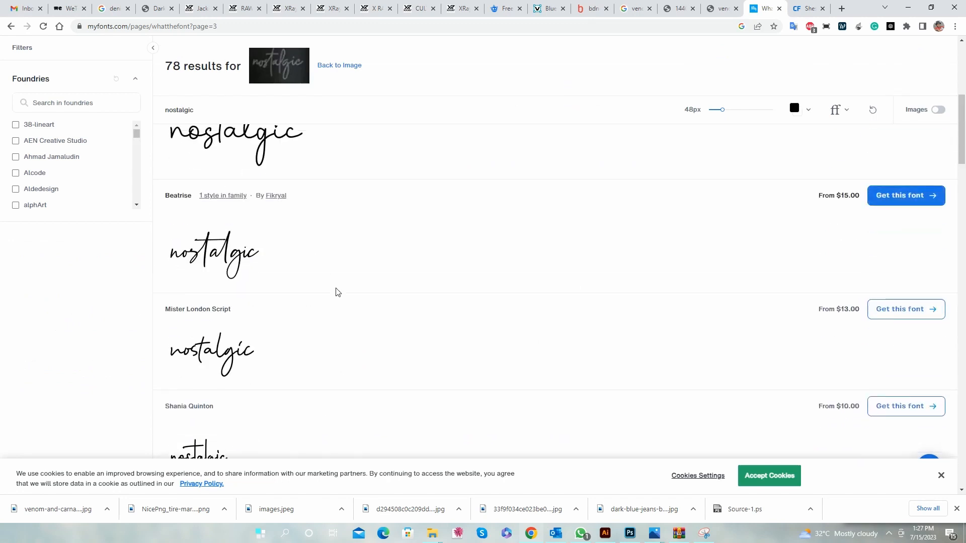
{"action": "scroll", "coordinate": [336, 292], "scroll_direction": "up", "scroll_amount": 1}
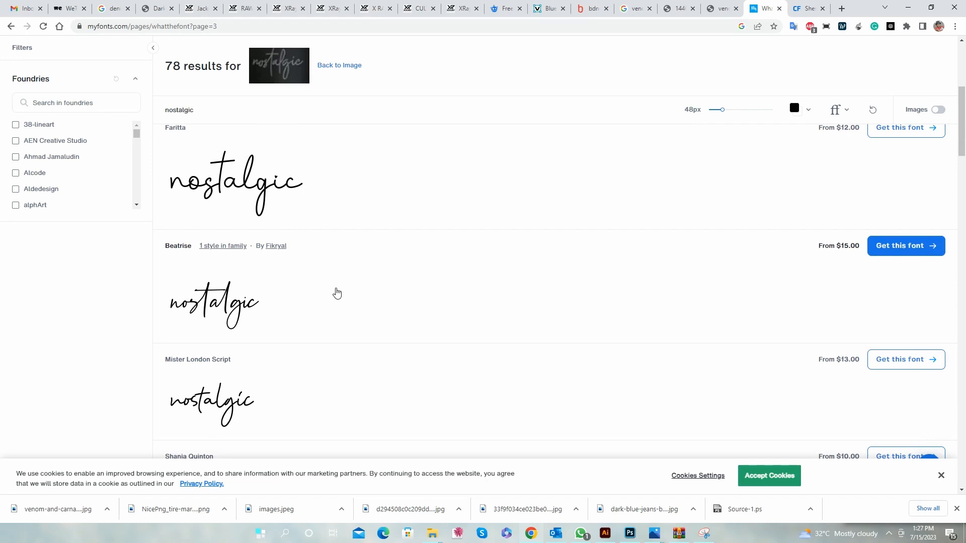
Copy the font name Beatrise and search Google for it in place of the "montreuil font" query.
{"action": "left_click", "coordinate": [167, 249]}
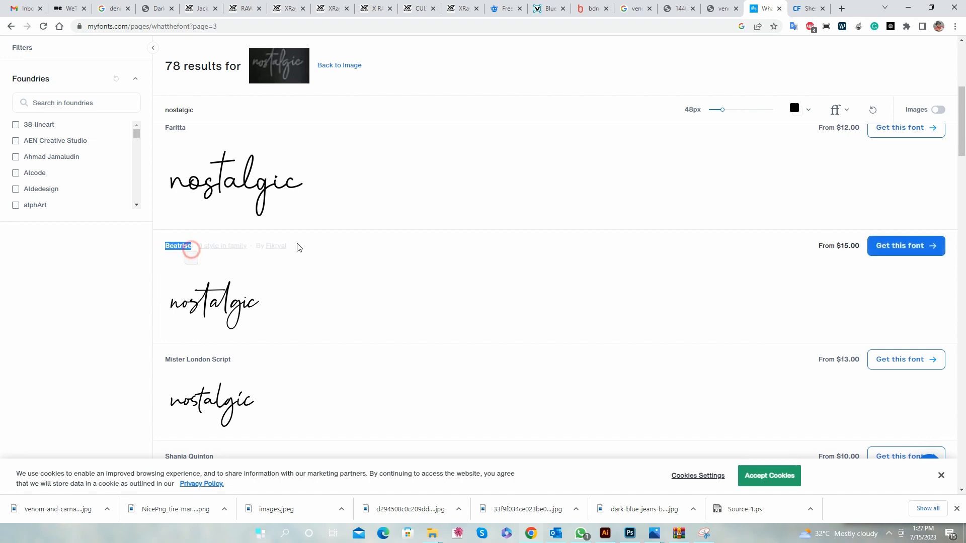
{"action": "left_click", "coordinate": [808, 8]}
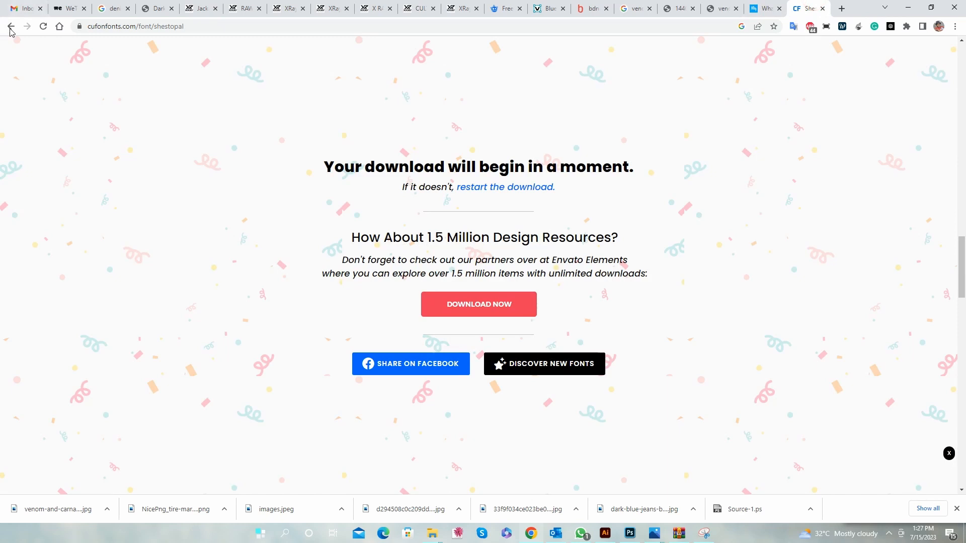
{"action": "left_click", "coordinate": [10, 30]}
{"action": "left_click", "coordinate": [10, 29]}
{"action": "key", "text": "ctrl+a"}
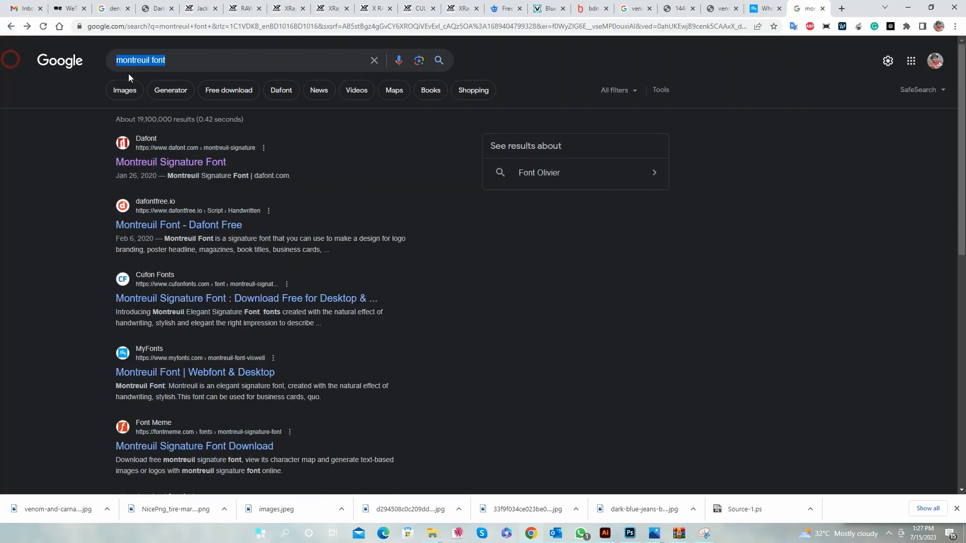
{"action": "type", "text": "Beatrise"}
{"action": "key", "text": "Return"}
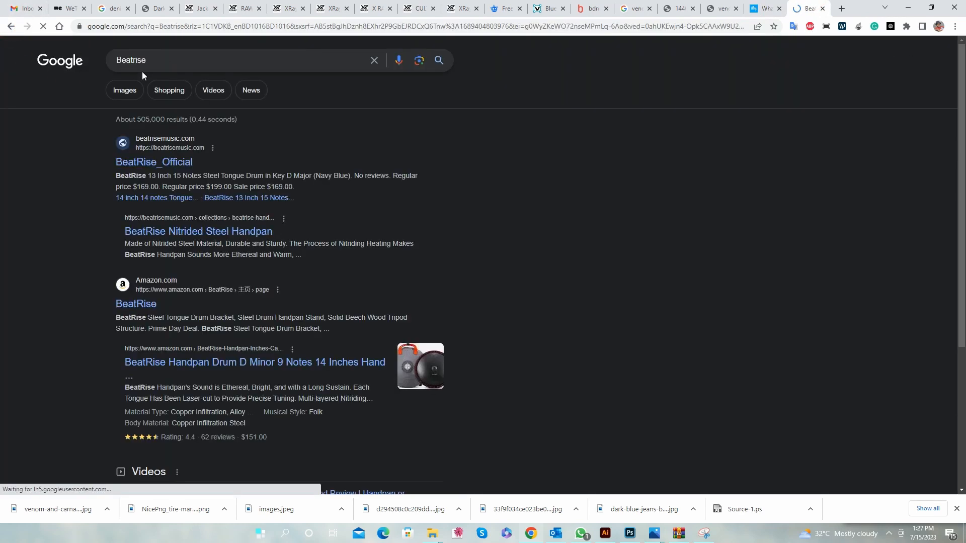
Refine the search to "beatrise font" and open the Dafont page for Beatrise.
{"action": "left_click", "coordinate": [171, 57]}
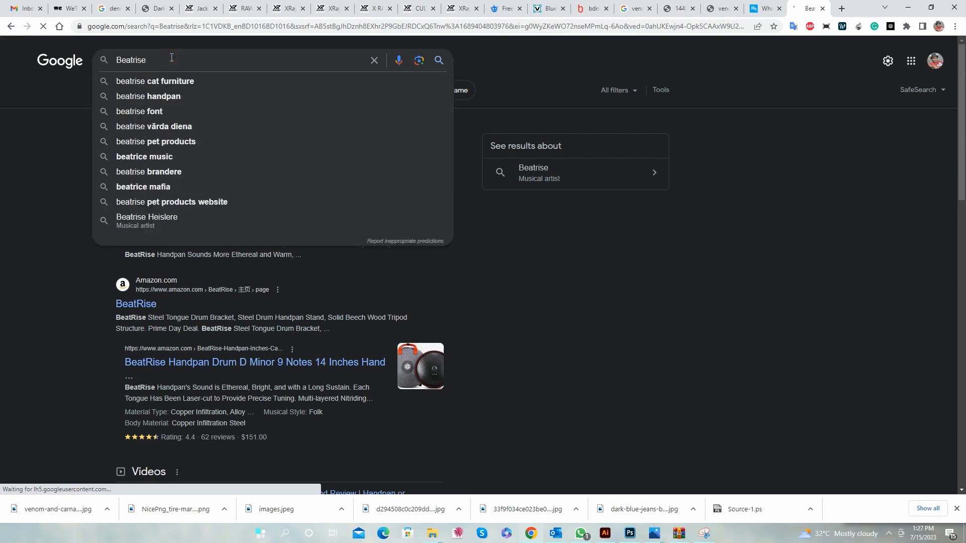
{"action": "key", "text": "Down"}
{"action": "key", "text": "Down"}
{"action": "key", "text": "Down"}
{"action": "key", "text": "Return"}
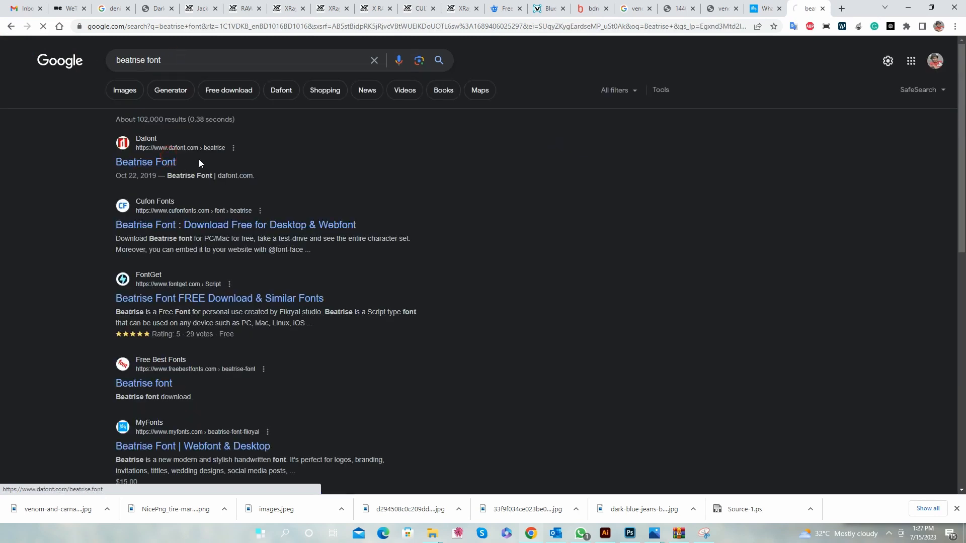
{"action": "left_click", "coordinate": [194, 161]}
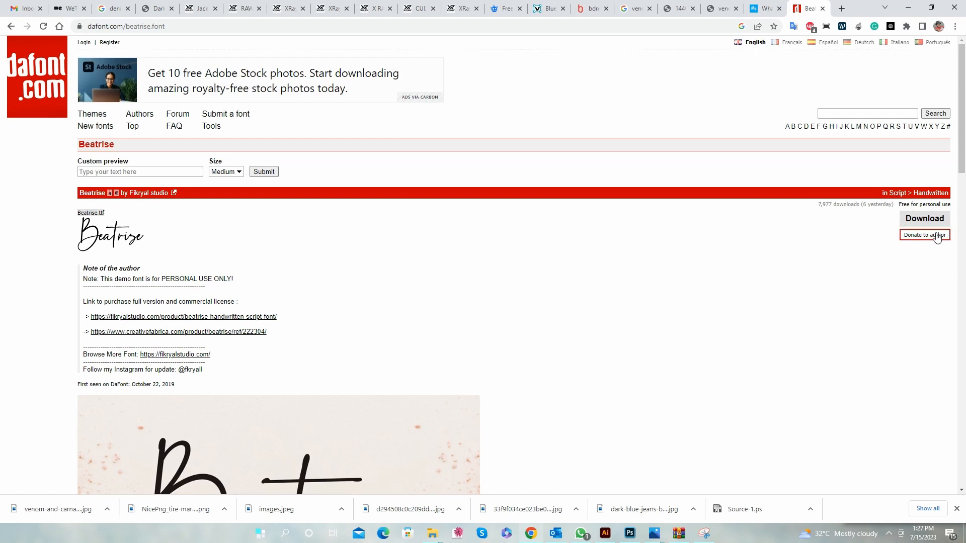
Download the Beatrise font from its Dafont page and open the beatrise.zip archive.
{"action": "scroll", "coordinate": [556, 323], "scroll_direction": "down", "scroll_amount": 4}
{"action": "scroll", "coordinate": [556, 323], "scroll_direction": "up", "scroll_amount": 3}
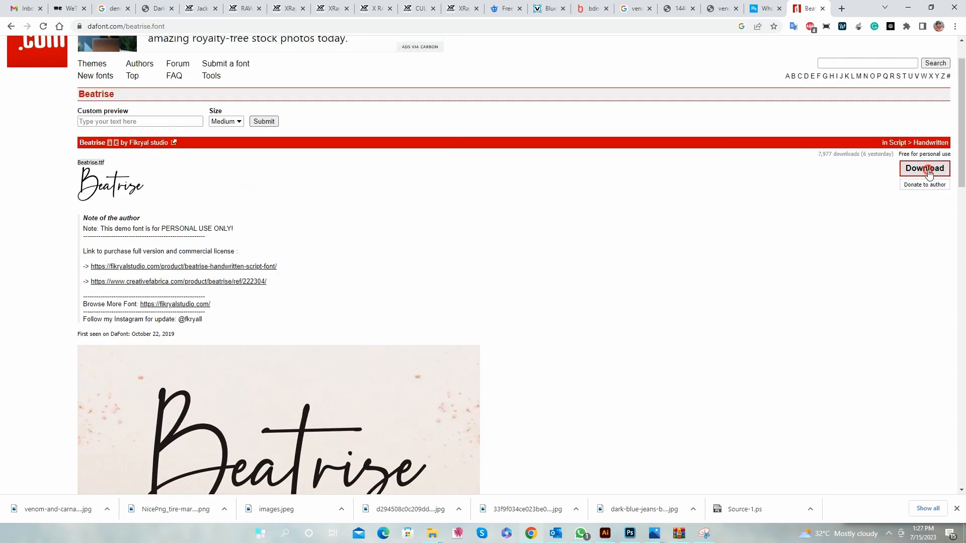
{"action": "left_click", "coordinate": [928, 174]}
{"action": "left_click", "coordinate": [476, 312]}
{"action": "left_click", "coordinate": [397, 297]}
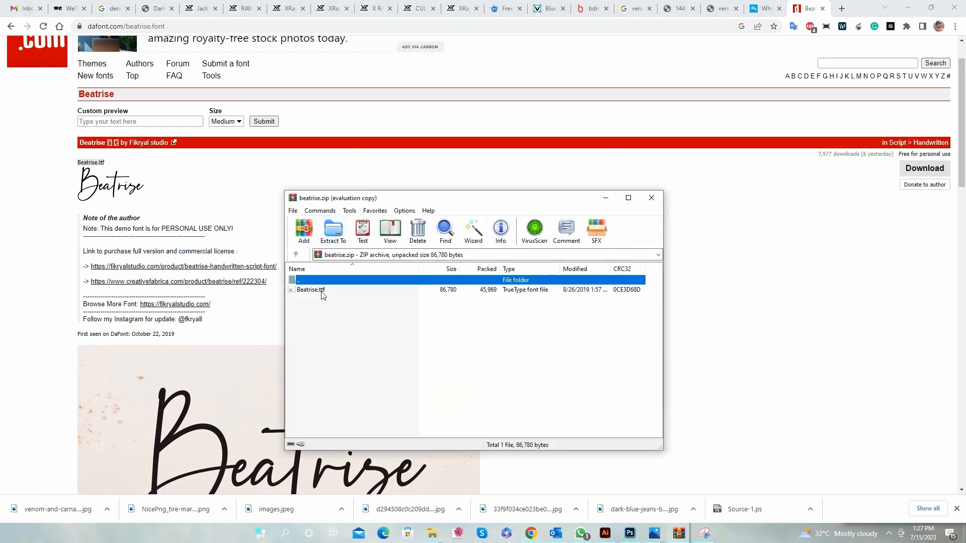
Install the Beatrise.ttf font from the archive, dismissing the WinRAR license reminder, and close the font preview.
{"action": "double_click", "coordinate": [323, 295]}
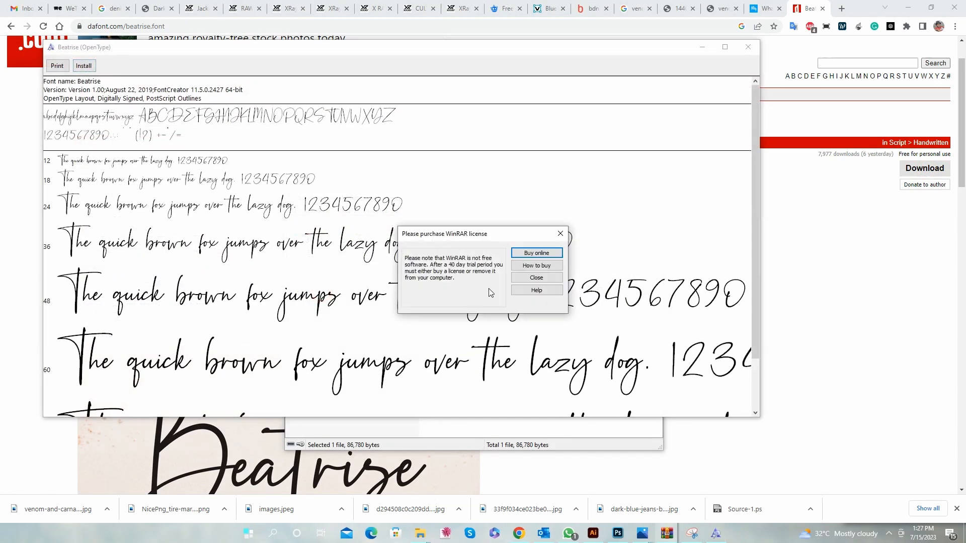
{"action": "left_click", "coordinate": [537, 279]}
{"action": "left_click", "coordinate": [83, 65]}
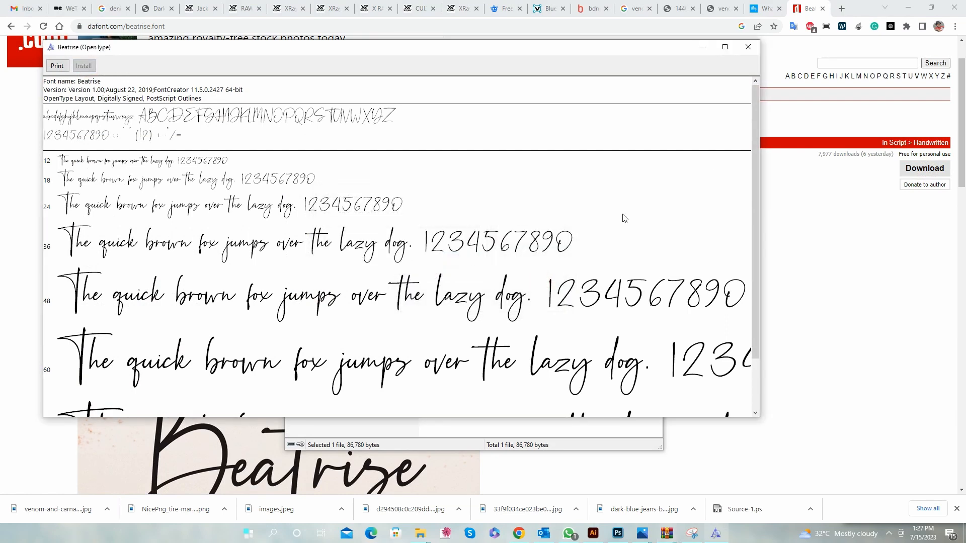
{"action": "left_click", "coordinate": [748, 47]}
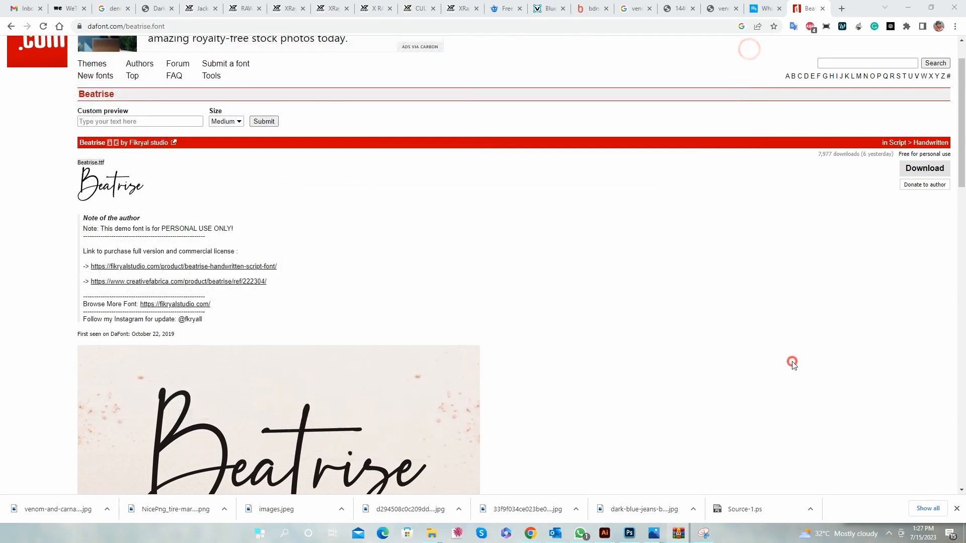
Switch to Illustrator and add the text "nostalgic" on the black T-shirt below the original lettering.
{"action": "left_click", "coordinate": [605, 534]}
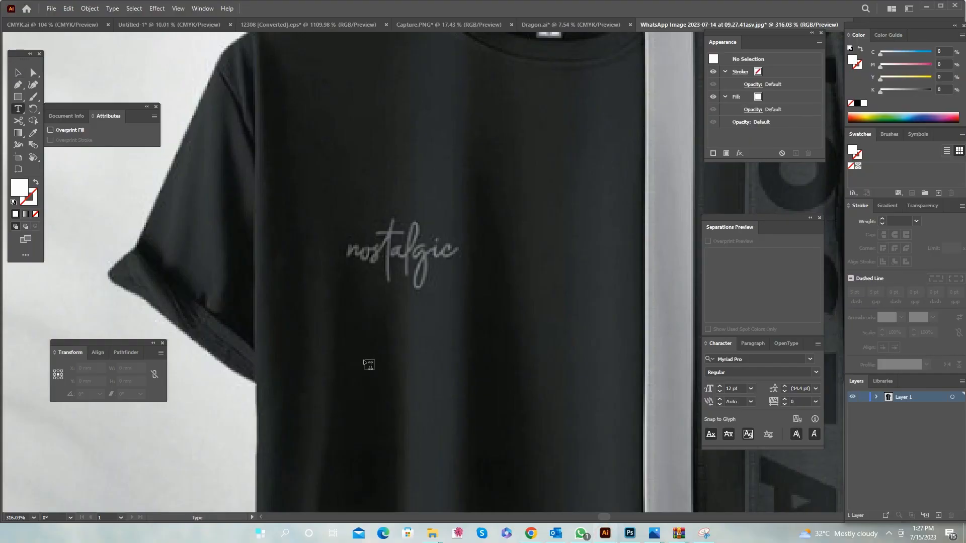
{"action": "left_click", "coordinate": [369, 363]}
{"action": "type", "text": "nostalgic"}
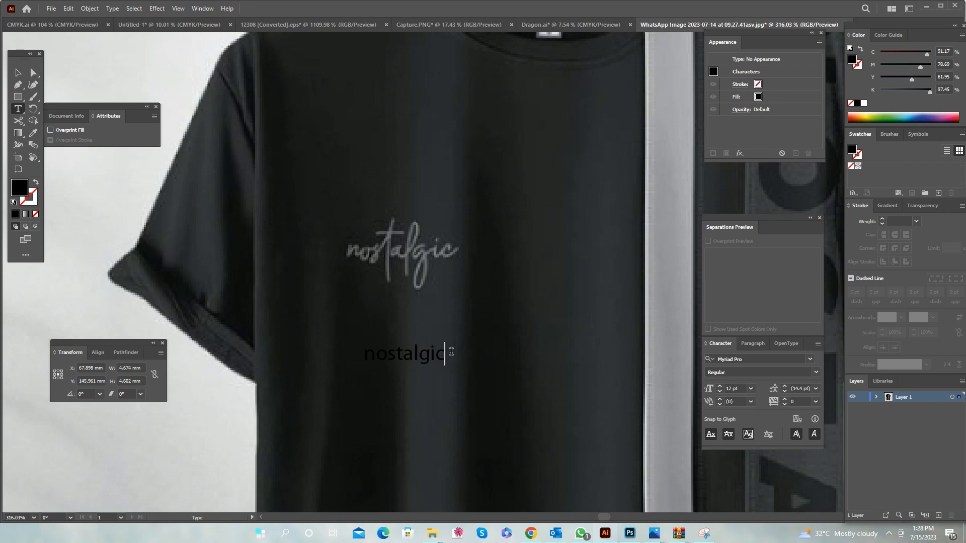
{"action": "key", "text": "Escape"}
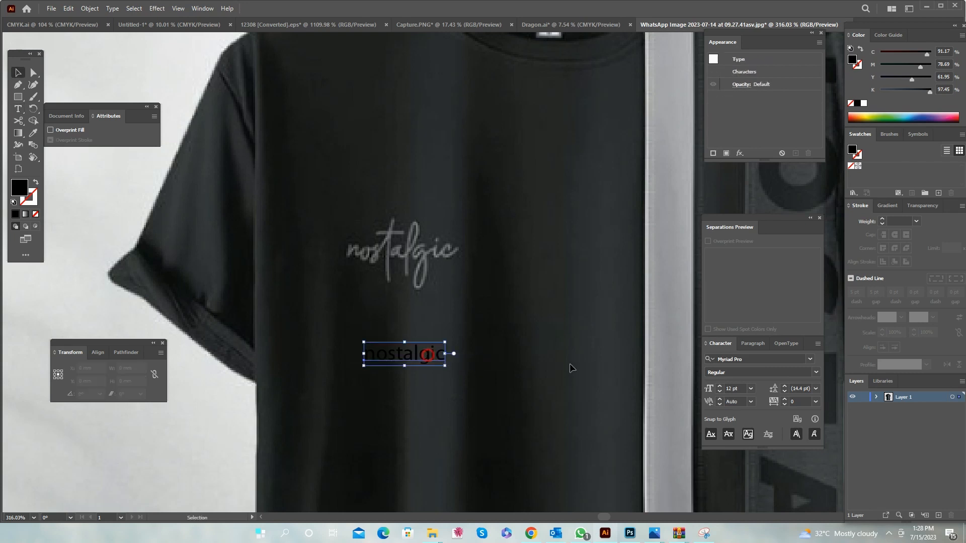
Set the "nostalgic" text in the Beatrise font and enlarge it over the original script lettering.
{"action": "left_click", "coordinate": [743, 359]}
{"action": "type", "text": "beat"}
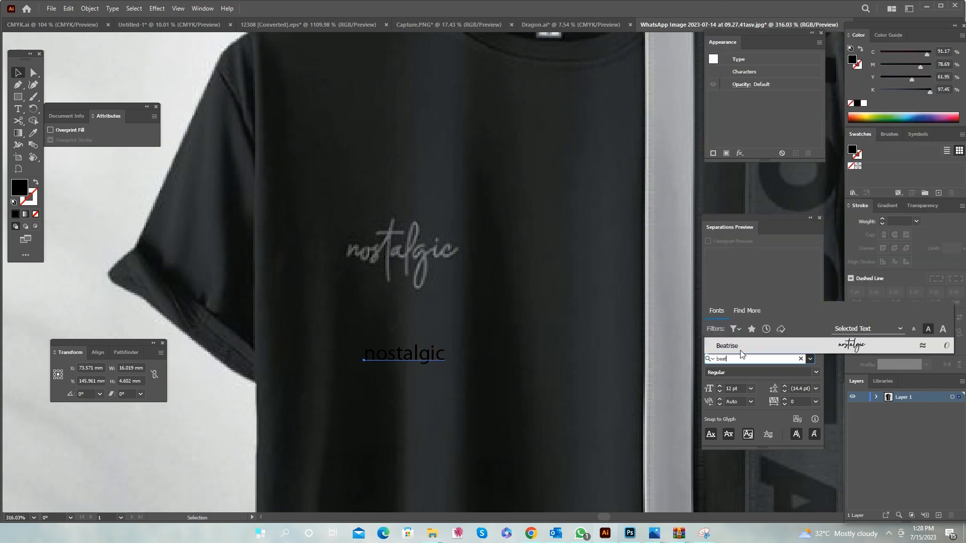
{"action": "left_click", "coordinate": [726, 346]}
{"action": "left_click_drag", "start_coordinate": [431, 358], "coordinate": [419, 272]}
Fill the "nostalgic" text with bright green and scale it to about 23 mm wide over the original lettering.
{"action": "left_click", "coordinate": [891, 120]}
{"action": "scroll", "coordinate": [405, 235], "scroll_direction": "up", "scroll_amount": 3}
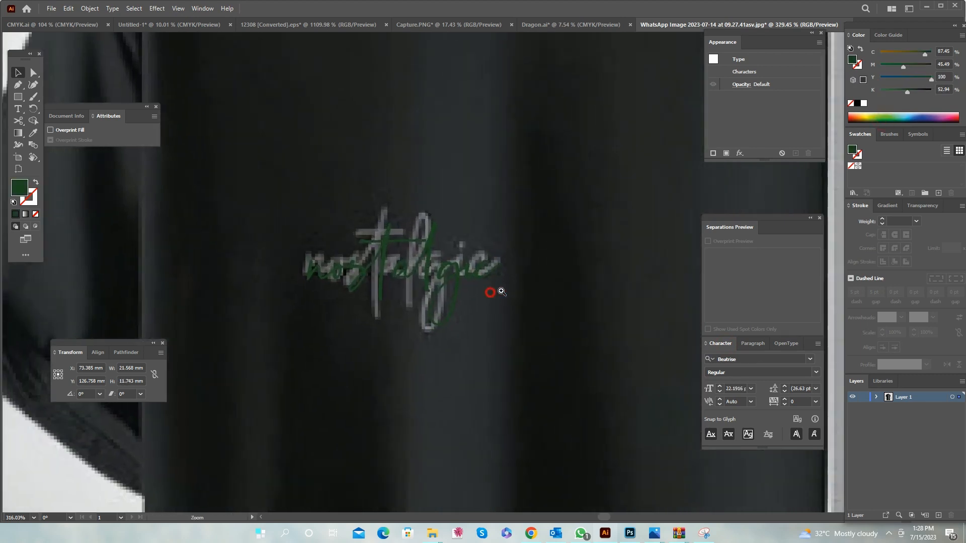
{"action": "left_click", "coordinate": [884, 116]}
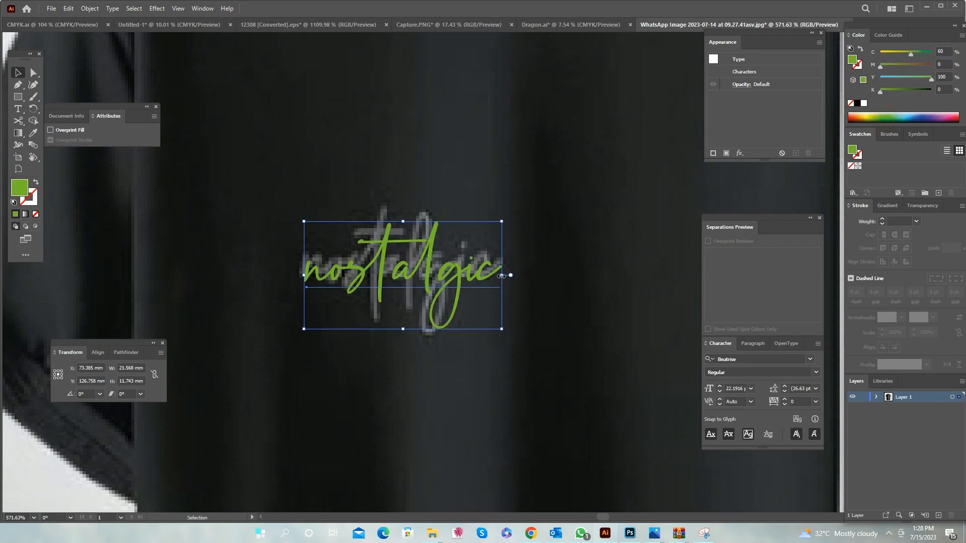
{"action": "left_click_drag", "start_coordinate": [501, 275], "coordinate": [509, 274]}
{"action": "left_click_drag", "start_coordinate": [486, 281], "coordinate": [478, 278]}
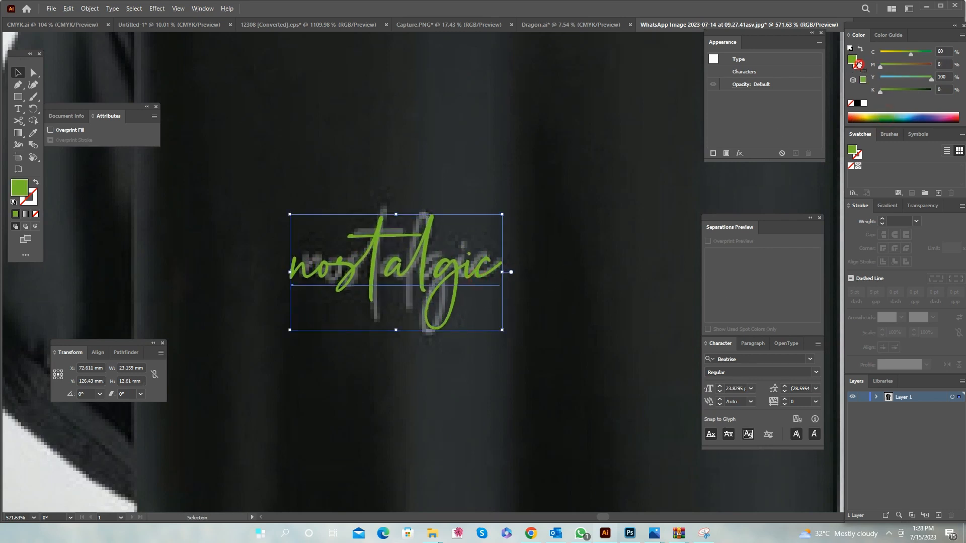
Add a 0.25 pt stroke in the same green to the "nostalgic" text.
{"action": "left_click", "coordinate": [858, 64]}
{"action": "left_click", "coordinate": [916, 222]}
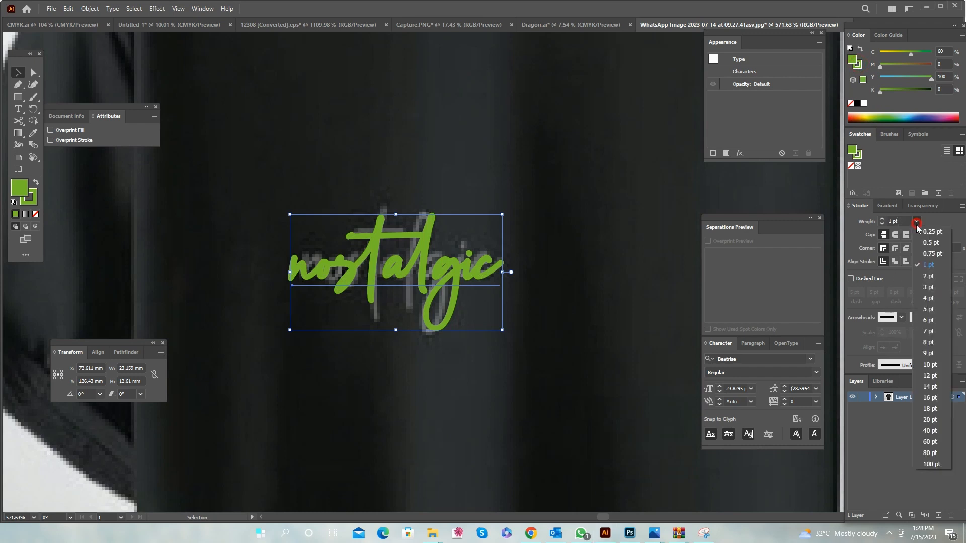
{"action": "left_click", "coordinate": [939, 234]}
{"action": "left_click", "coordinate": [642, 282]}
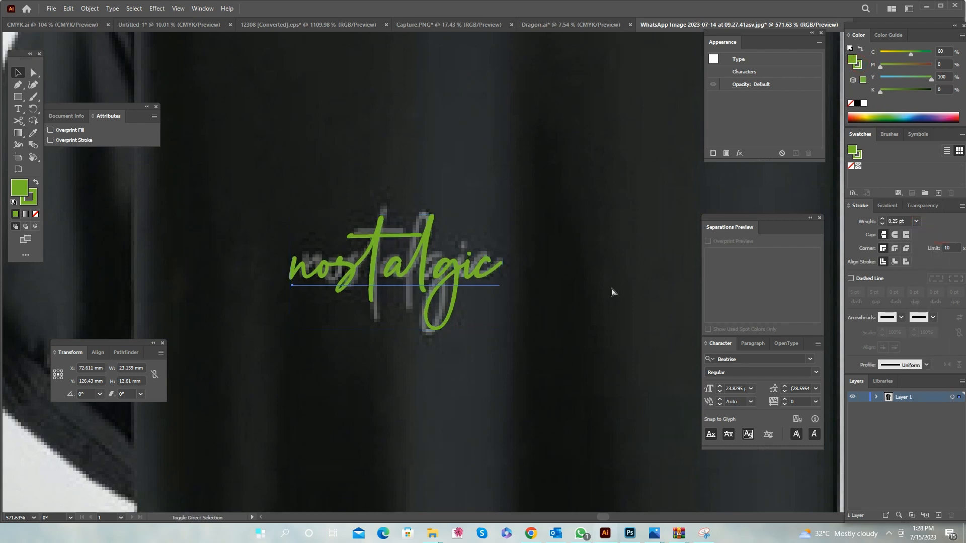
Convert the T-shirt document's color mode to CMYK.
{"action": "left_click", "coordinate": [50, 8]}
{"action": "mouse_move", "coordinate": [181, 264]}
{"action": "left_click", "coordinate": [225, 265]}
Examine the T-shirt mockup as a whole, including the grey stripe and the vertical lettering panel.
{"action": "left_click_drag", "start_coordinate": [547, 291], "coordinate": [365, 300]}
{"action": "left_click_drag", "start_coordinate": [551, 303], "coordinate": [417, 303]}
{"action": "left_click_drag", "start_coordinate": [485, 304], "coordinate": [421, 327]}
{"action": "left_click_drag", "start_coordinate": [332, 301], "coordinate": [391, 347]}
{"action": "left_click", "coordinate": [306, 322]}
{"action": "left_click", "coordinate": [511, 313]}
{"action": "left_click_drag", "start_coordinate": [519, 330], "coordinate": [418, 330]}
{"action": "left_click_drag", "start_coordinate": [413, 330], "coordinate": [338, 330]}
{"action": "left_click_drag", "start_coordinate": [386, 367], "coordinate": [398, 205]}
{"action": "left_click_drag", "start_coordinate": [474, 297], "coordinate": [455, 297]}
Draw a rectangle about 220 mm tall over the grey vertical stripe, remove its fill and fit its width to about 9.2 mm.
{"action": "key", "text": "m"}
{"action": "left_click_drag", "start_coordinate": [425, 434], "coordinate": [446, 62]}
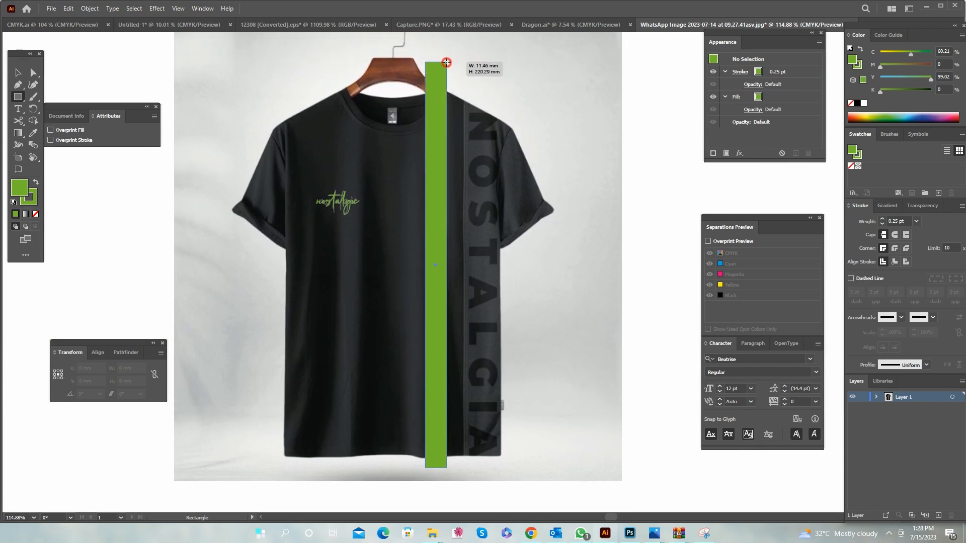
{"action": "scroll", "coordinate": [436, 299], "scroll_direction": "up", "scroll_amount": 2}
{"action": "key", "text": "v"}
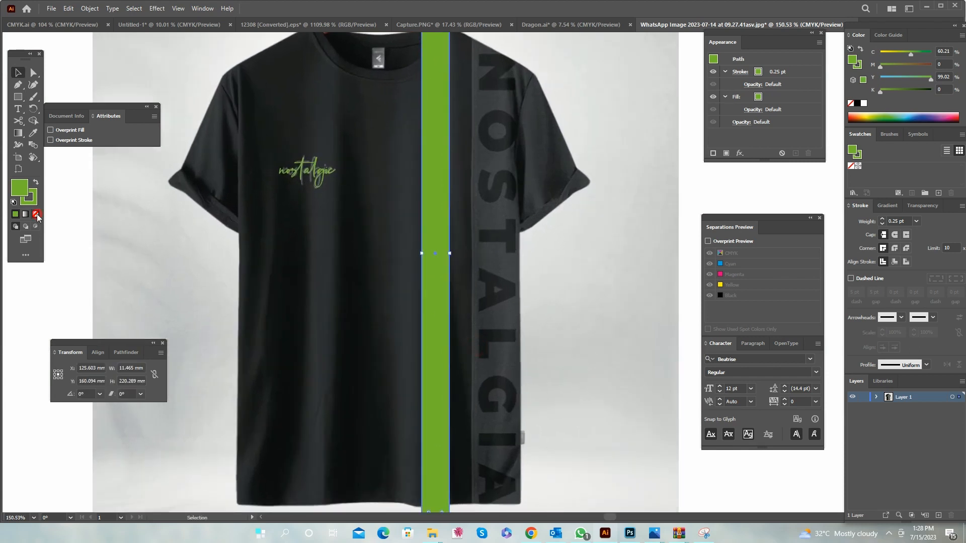
{"action": "left_click", "coordinate": [35, 214]}
{"action": "scroll", "coordinate": [435, 224], "scroll_direction": "up", "scroll_amount": 1}
{"action": "left_click_drag", "start_coordinate": [442, 233], "coordinate": [410, 236]}
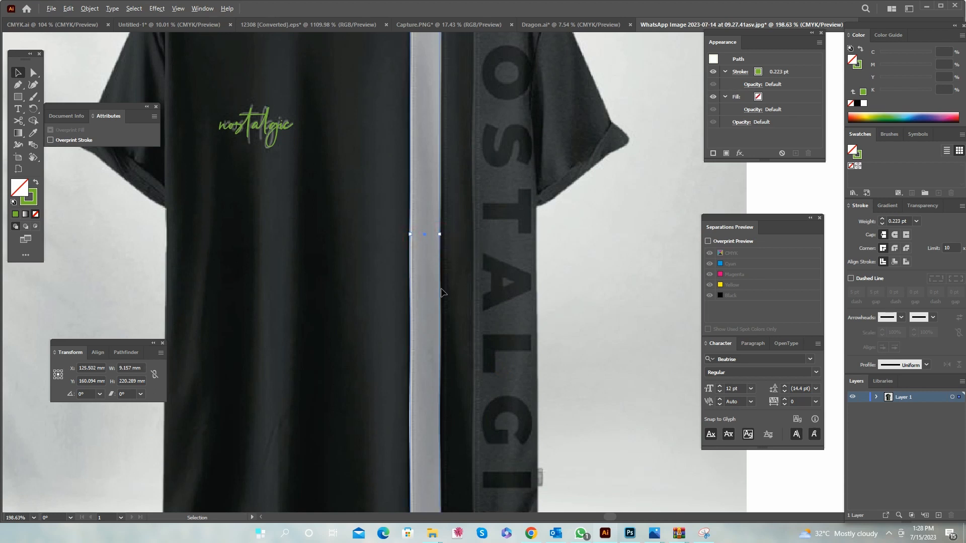
Duplicate the stripe outline onto the vertical NOSTALGIA panel and widen the copy to span the panel.
{"action": "left_click_drag", "start_coordinate": [438, 287], "coordinate": [503, 291]}
{"action": "mouse_move", "coordinate": [504, 233]}
{"action": "left_mouse_down"}
{"action": "mouse_move", "coordinate": [564, 239]}
{"action": "mouse_move", "coordinate": [547, 238]}
{"action": "left_mouse_up"}
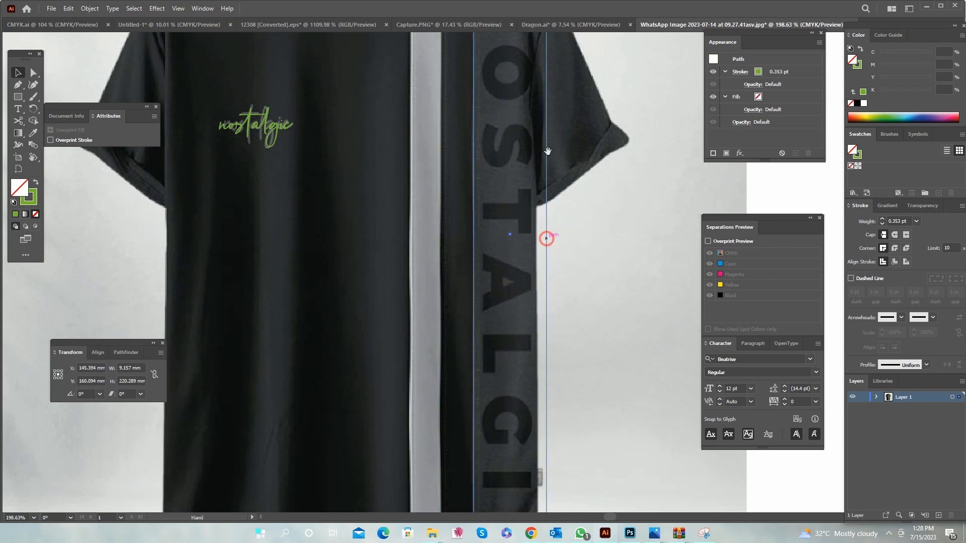
{"action": "left_click_drag", "start_coordinate": [548, 160], "coordinate": [463, 404]}
{"action": "key", "text": "ctrl+shift+a"}
Add the text "NOSTA" on the light background beside the T-shirt's sleeve.
{"action": "left_click_drag", "start_coordinate": [484, 372], "coordinate": [444, 270]}
{"action": "left_click", "coordinate": [512, 287]}
{"action": "type", "text": "NO"}
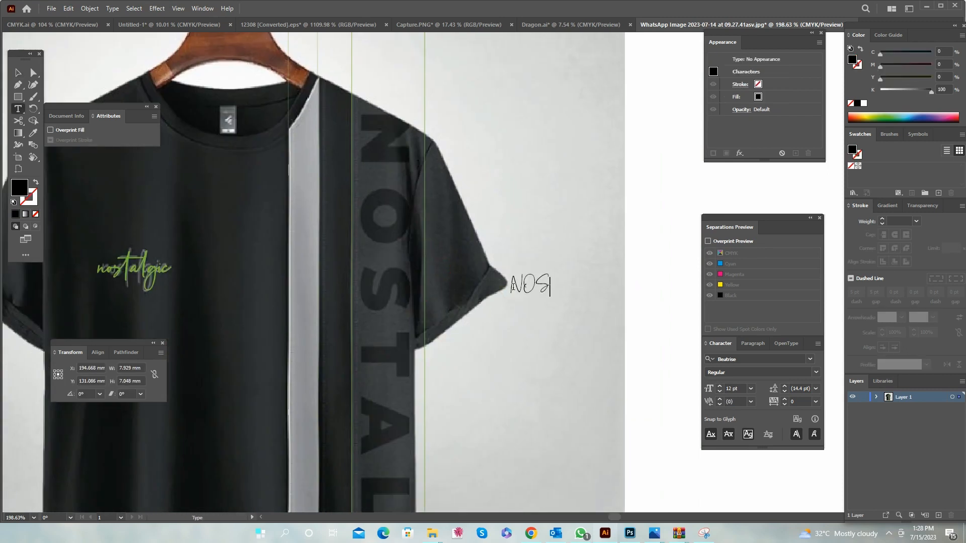
{"action": "key", "text": "ctrl+shift+a"}
{"action": "key", "text": "v"}
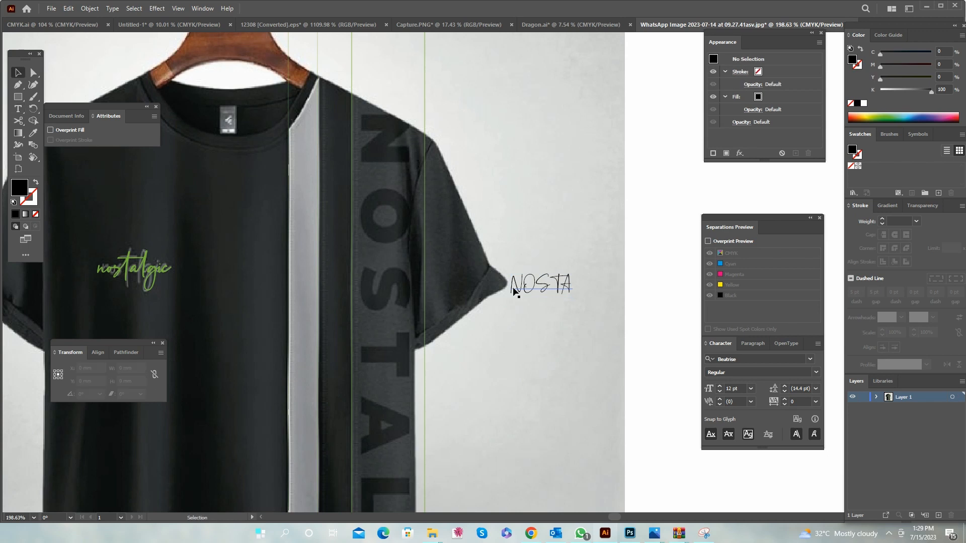
Set the "NOSTA" text in Arial Black, enlarge it to about 39 pt and rotate it to 270°.
{"action": "left_click", "coordinate": [761, 359]}
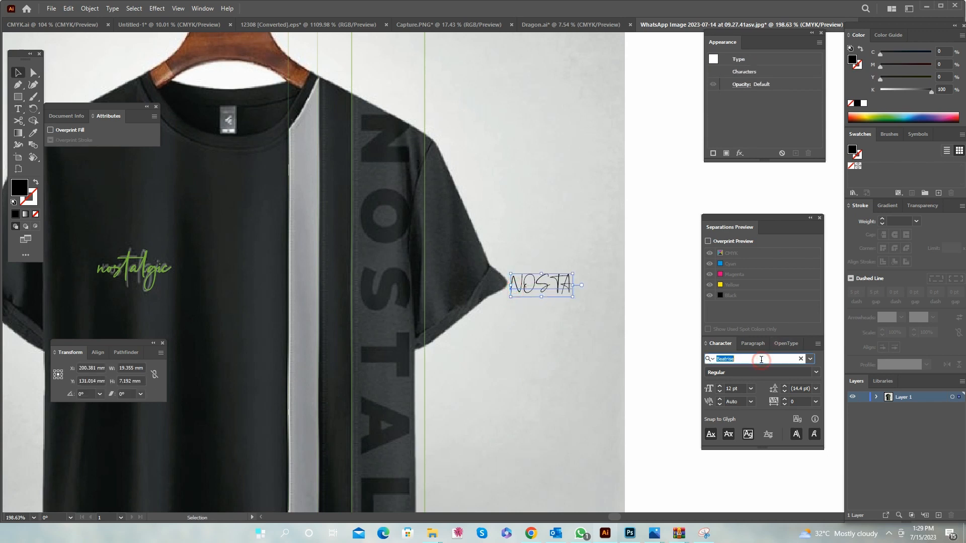
{"action": "type", "text": "ari"}
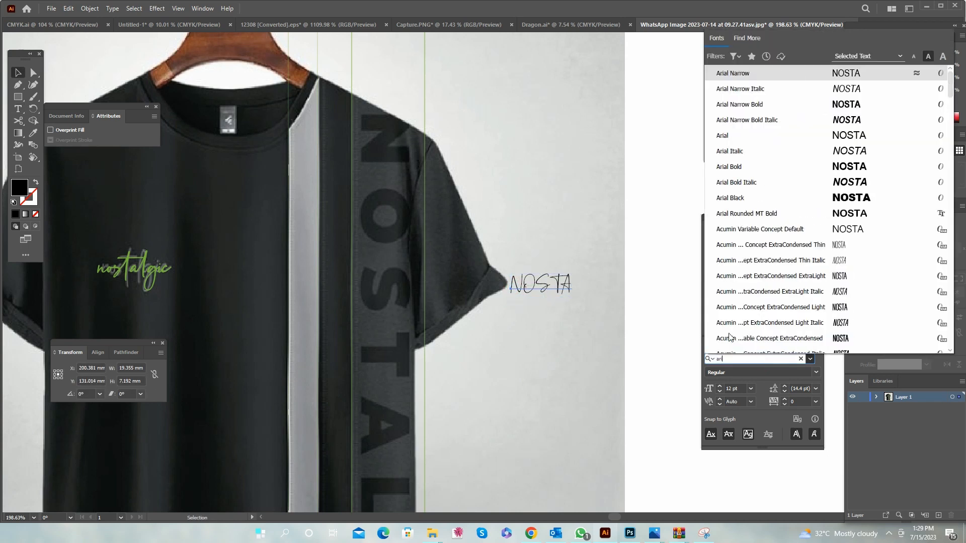
{"action": "left_click", "coordinate": [731, 201]}
{"action": "left_click_drag", "start_coordinate": [565, 285], "coordinate": [580, 362]}
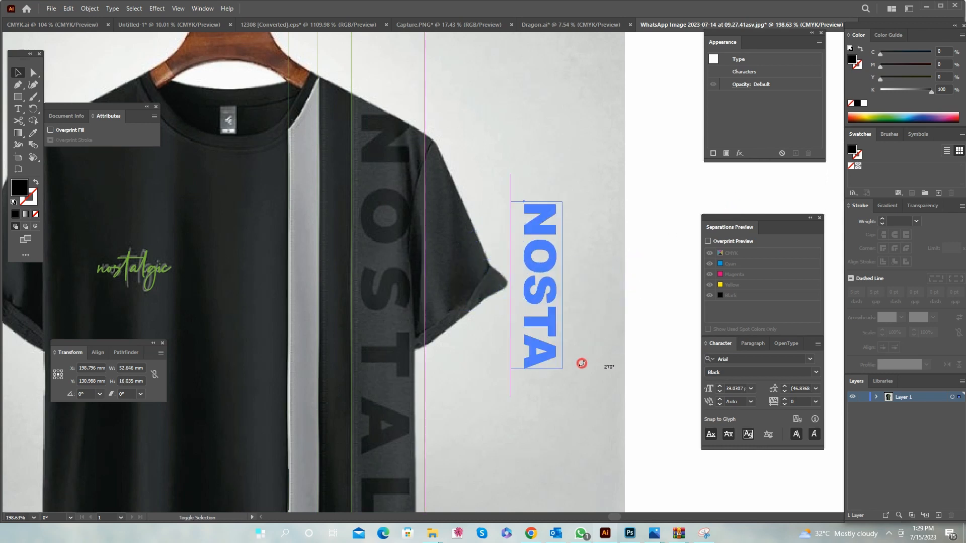
Complete the vertical text so that it reads "NOSTALGIA".
{"action": "scroll", "coordinate": [578, 361], "scroll_direction": "down", "scroll_amount": 5}
{"action": "double_click", "coordinate": [534, 203]}
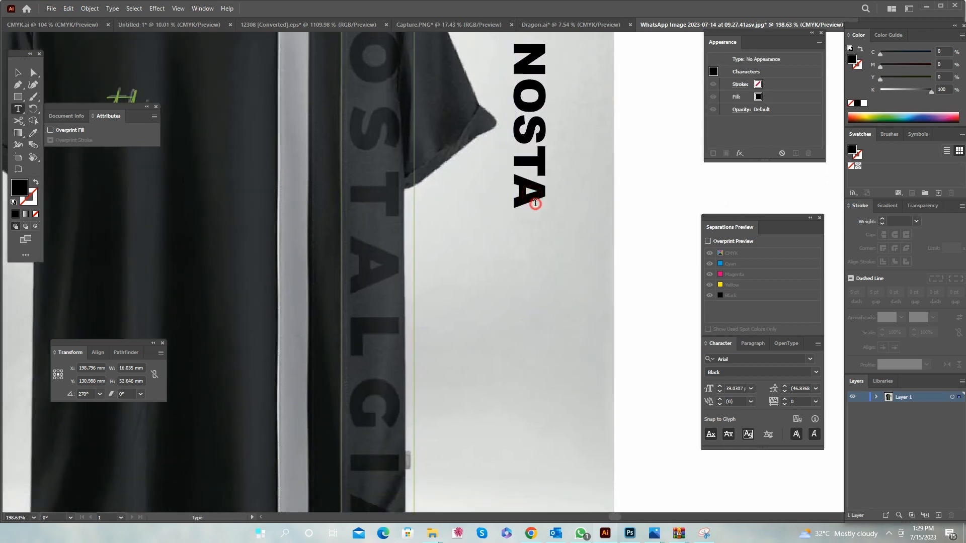
{"action": "scroll", "coordinate": [561, 222], "scroll_direction": "down", "scroll_amount": 1}
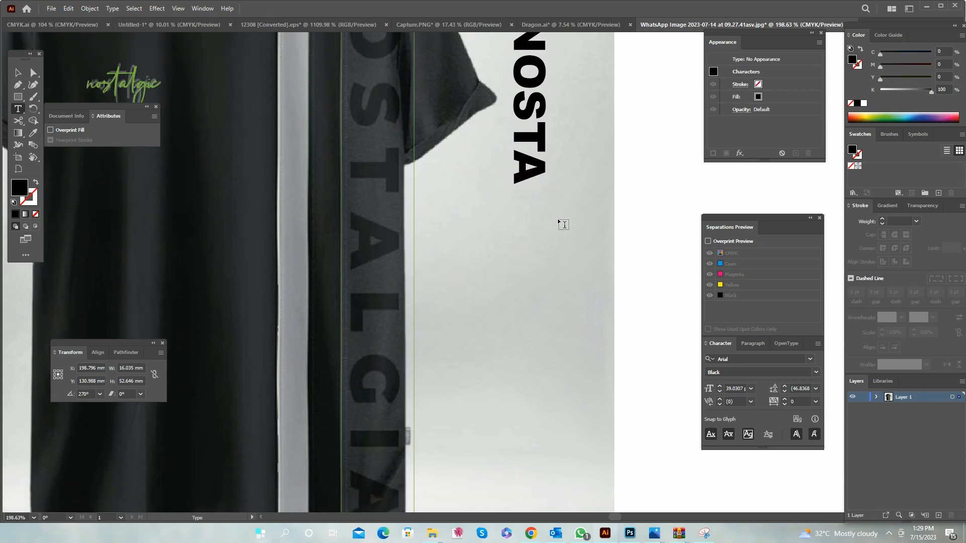
{"action": "type", "text": "LGIA"}
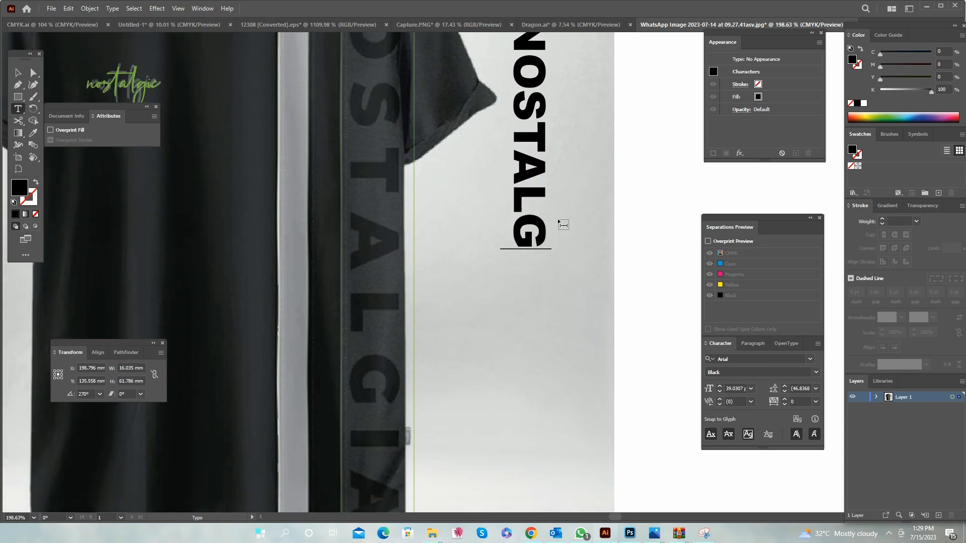
{"action": "key", "text": "Escape"}
{"action": "key", "text": "v"}
Move the NOSTALGIA text over the shirt's vertical lettering and enlarge it to about 67.6 pt to match the letter width.
{"action": "left_click_drag", "start_coordinate": [545, 211], "coordinate": [389, 268]}
{"action": "left_click_drag", "start_coordinate": [364, 209], "coordinate": [375, 412]}
{"action": "left_click", "coordinate": [395, 291]}
{"action": "left_click_drag", "start_coordinate": [382, 277], "coordinate": [375, 166]}
{"action": "left_click_drag", "start_coordinate": [358, 356], "coordinate": [363, 96]}
Increase the NOSTALGIA text's tracking to 180 to spread it along the original letters.
{"action": "key", "text": "alt+Right"}
{"action": "key", "text": "alt+Right"}
{"action": "key", "text": "alt+Right"}
{"action": "key", "text": "alt+Right"}
{"action": "key", "text": "alt+Right"}
{"action": "key", "text": "alt+Right"}
{"action": "key", "text": "alt+Right"}
{"action": "key", "text": "alt+Right"}
{"action": "key", "text": "alt+Right"}
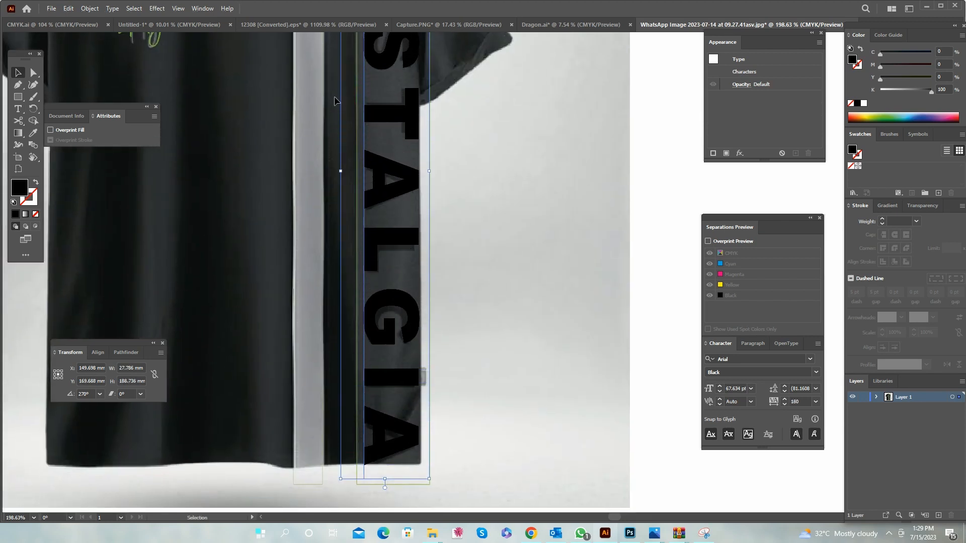
{"action": "left_click", "coordinate": [334, 95]}
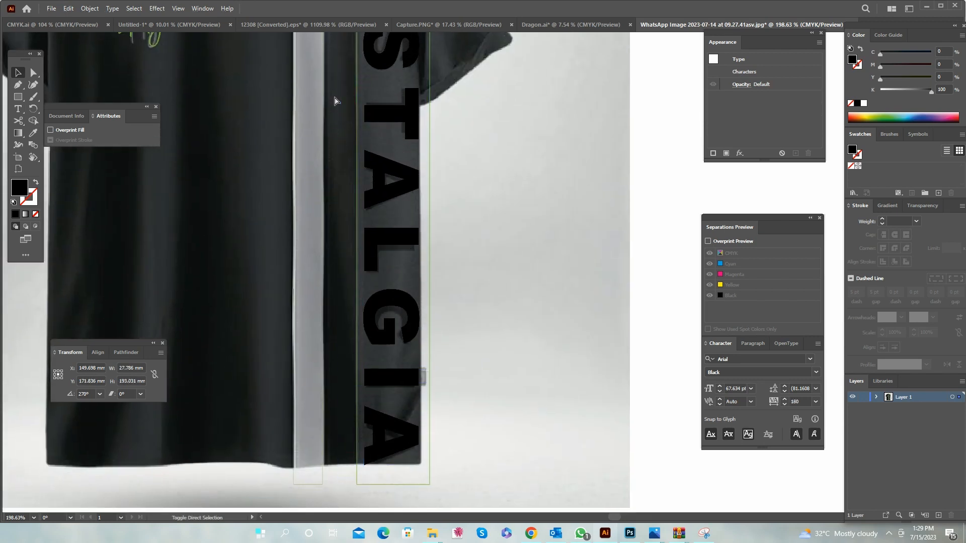
Fill the vertical NOSTALGIA text with yellowish green.
{"action": "left_click", "coordinate": [401, 322]}
{"action": "scroll", "coordinate": [402, 322], "scroll_direction": "up", "scroll_amount": 5}
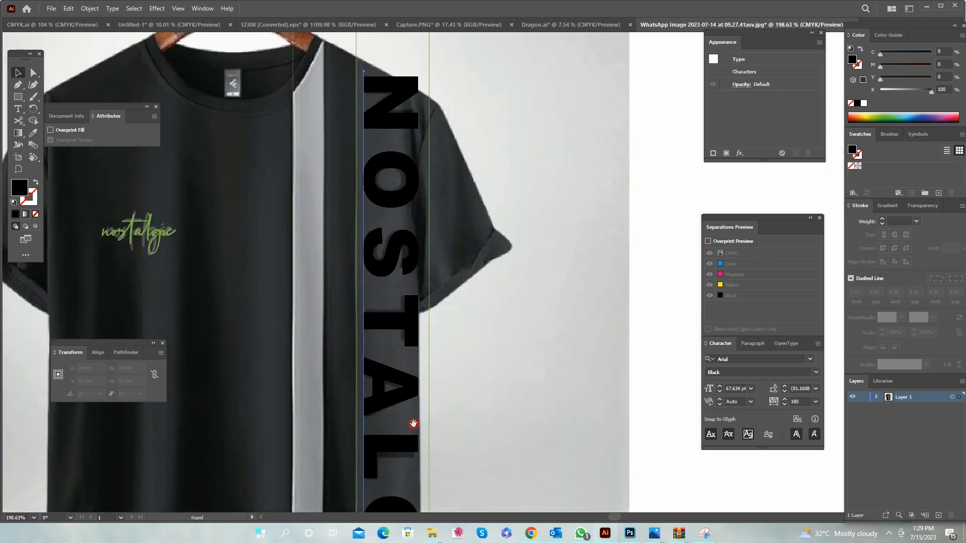
{"action": "left_click", "coordinate": [870, 119]}
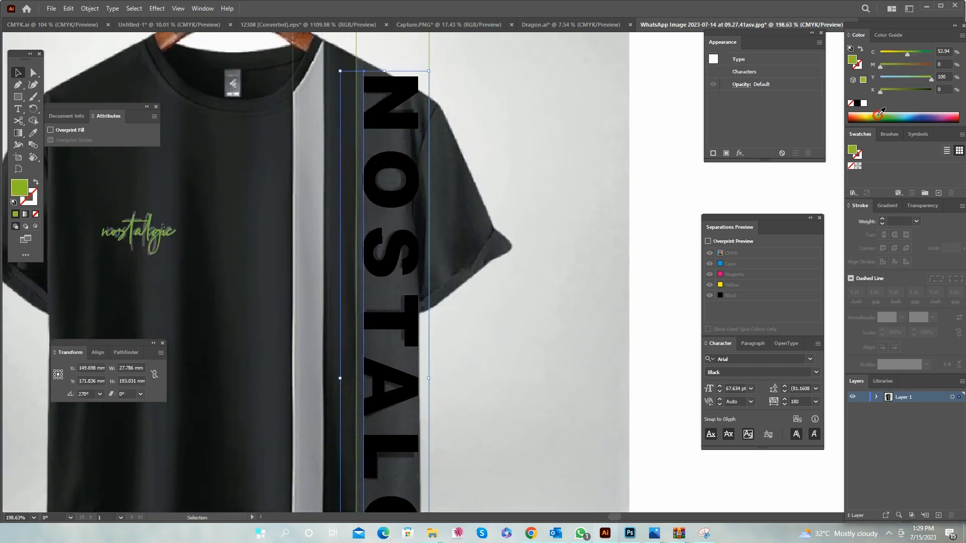
{"action": "scroll", "coordinate": [483, 251], "scroll_direction": "up", "scroll_amount": 3}
{"action": "left_click", "coordinate": [504, 304]}
{"action": "left_click_drag", "start_coordinate": [406, 195], "coordinate": [504, 304]}
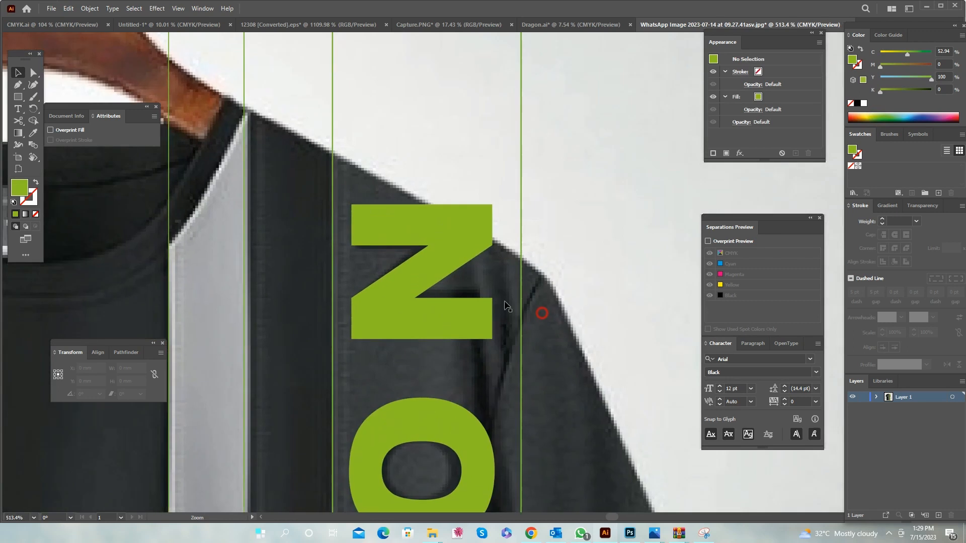
Reduce the NOSTALGIA text to about 64.8 pt and align its first letter with the original N at the shoulder.
{"action": "left_click", "coordinate": [448, 267]}
{"action": "left_click_drag", "start_coordinate": [407, 192], "coordinate": [406, 218]}
{"action": "left_click_drag", "start_coordinate": [427, 286], "coordinate": [425, 258]}
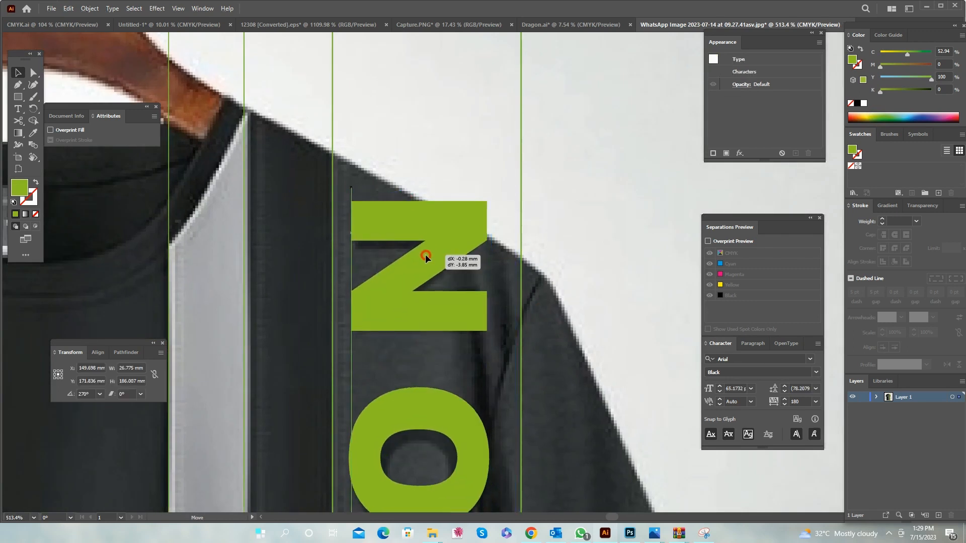
{"action": "mouse_move", "coordinate": [410, 192]}
{"action": "left_mouse_down"}
{"action": "mouse_move", "coordinate": [401, 221]}
{"action": "mouse_move", "coordinate": [403, 199]}
{"action": "left_mouse_up"}
{"action": "left_click_drag", "start_coordinate": [410, 243], "coordinate": [411, 237]}
Set the NOSTALGIA text's tracking to 200 and then 220 so the letters line up down to the hem.
{"action": "left_click_drag", "start_coordinate": [479, 467], "coordinate": [361, 443]}
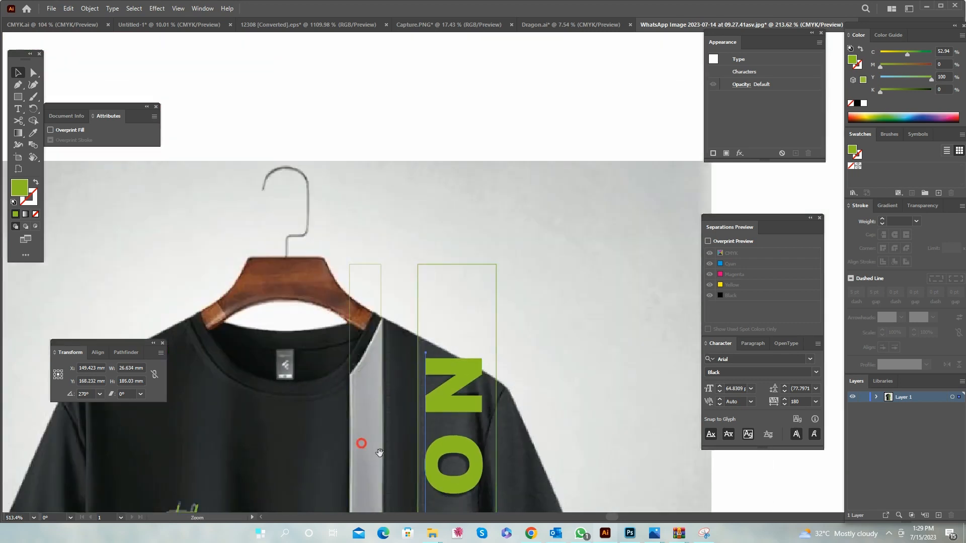
{"action": "scroll", "coordinate": [361, 443], "scroll_direction": "down", "scroll_amount": 10}
{"action": "double_click", "coordinate": [808, 401]}
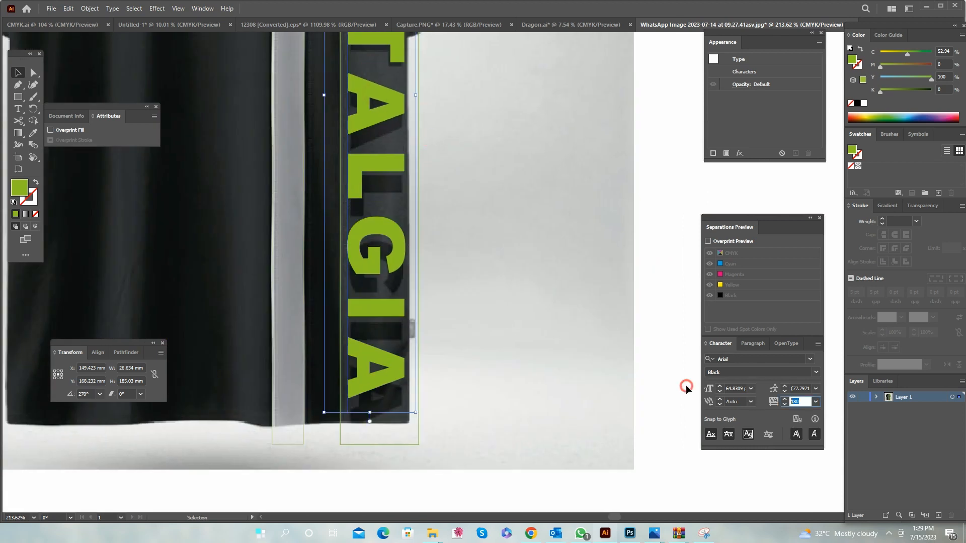
{"action": "type", "text": "200"}
{"action": "key", "text": "Return"}
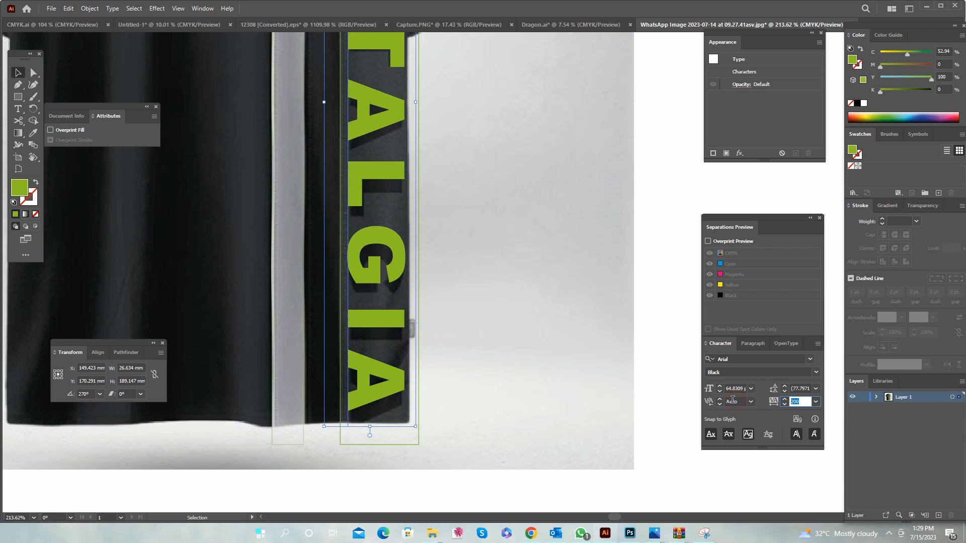
{"action": "type", "text": "220"}
{"action": "key", "text": "Return"}
{"action": "key", "text": "ctrl+shift+a"}
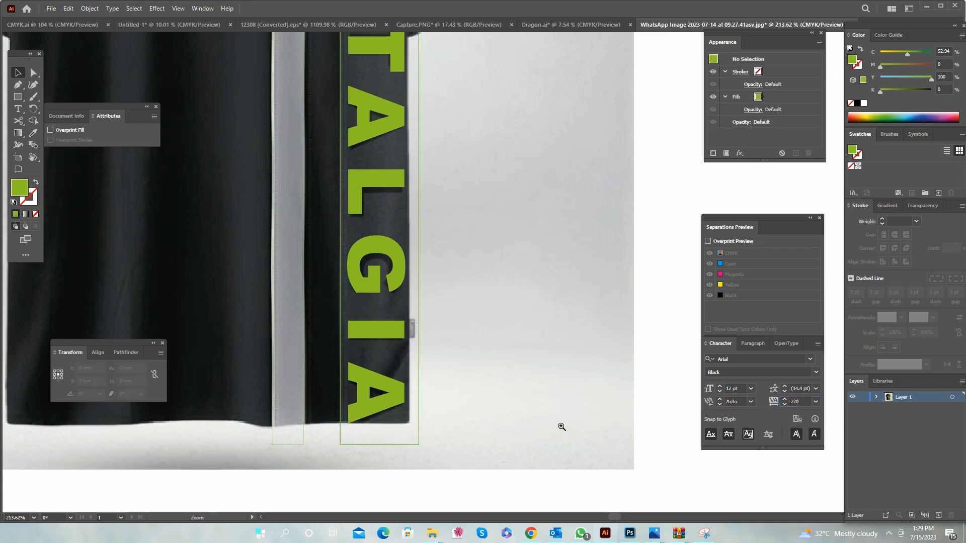
{"action": "scroll", "coordinate": [459, 349], "scroll_direction": "down", "scroll_amount": 6}
{"action": "scroll", "coordinate": [395, 356], "scroll_direction": "down", "scroll_amount": 3}
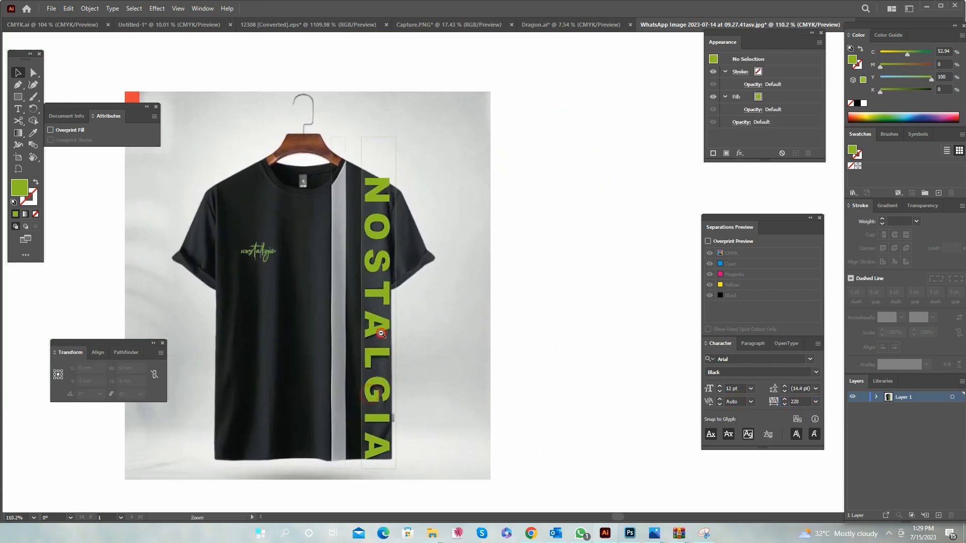
{"action": "left_click_drag", "start_coordinate": [532, 427], "coordinate": [534, 426]}
{"action": "left_click", "coordinate": [586, 334]}
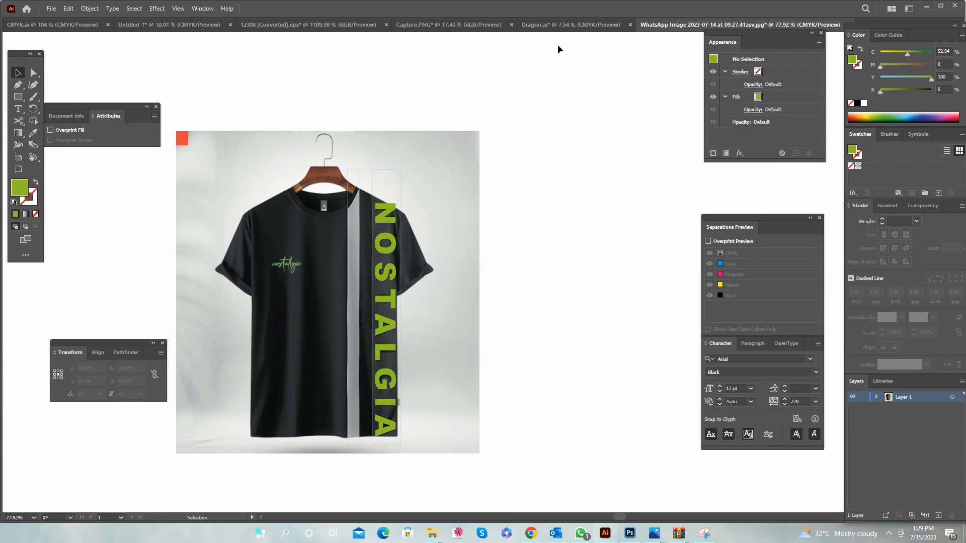
Switch to the Capture.PNG document, select the shirt-body pattern outlines and copy them.
{"action": "left_click", "coordinate": [470, 25]}
{"action": "left_click_drag", "start_coordinate": [271, 407], "coordinate": [287, 328]}
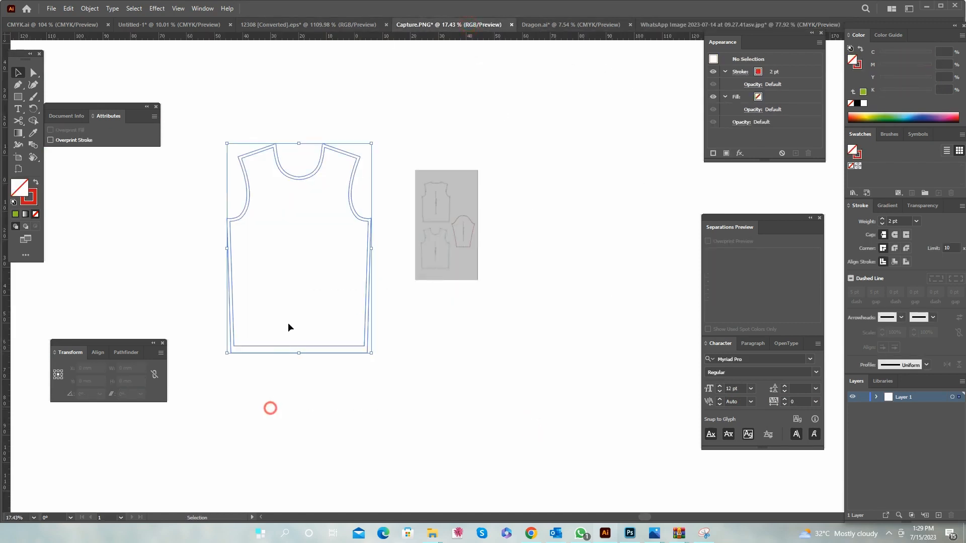
{"action": "left_click", "coordinate": [70, 9]}
{"action": "left_click", "coordinate": [86, 56]}
{"action": "left_click", "coordinate": [69, 9]}
{"action": "mouse_move", "coordinate": [89, 8]}
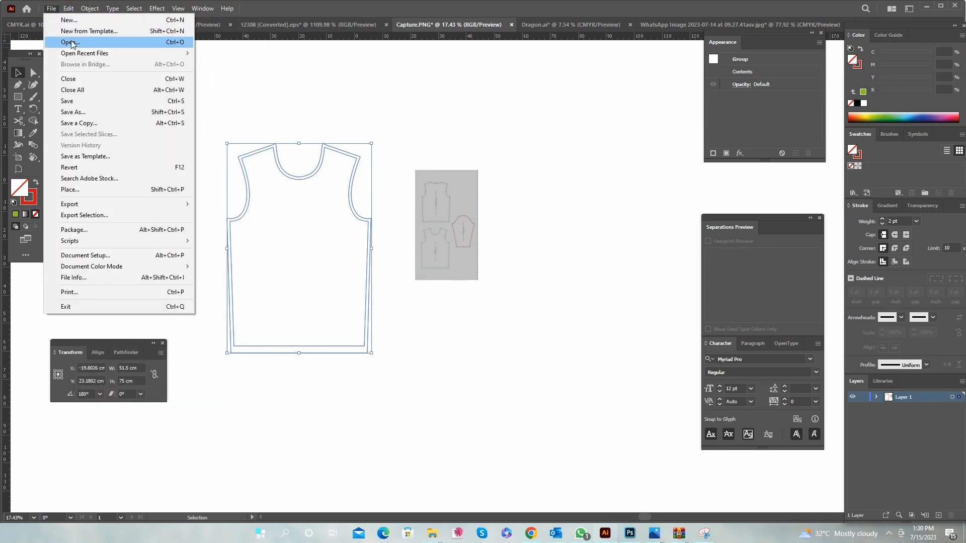
{"action": "left_click", "coordinate": [86, 57]}
{"action": "left_click", "coordinate": [68, 8]}
{"action": "left_click", "coordinate": [87, 57]}
{"action": "left_click", "coordinate": [69, 9]}
Reselect and copy the shirt-body pattern, and paste it into the T-shirt mockup document.
{"action": "left_click", "coordinate": [311, 95]}
{"action": "left_click", "coordinate": [364, 301]}
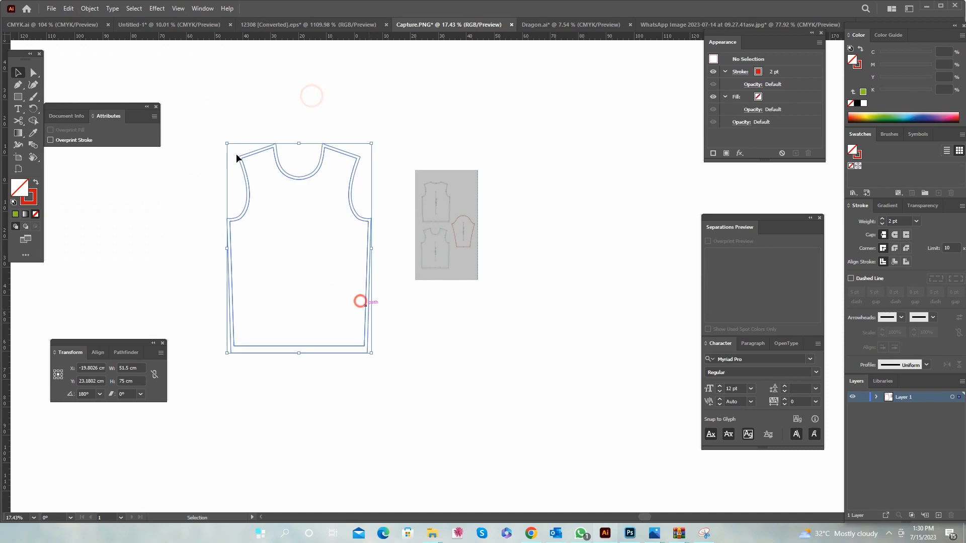
{"action": "left_click", "coordinate": [69, 8]}
{"action": "left_click", "coordinate": [92, 56]}
{"action": "left_click", "coordinate": [68, 8]}
{"action": "left_click", "coordinate": [564, 144]}
{"action": "left_click", "coordinate": [660, 25]}
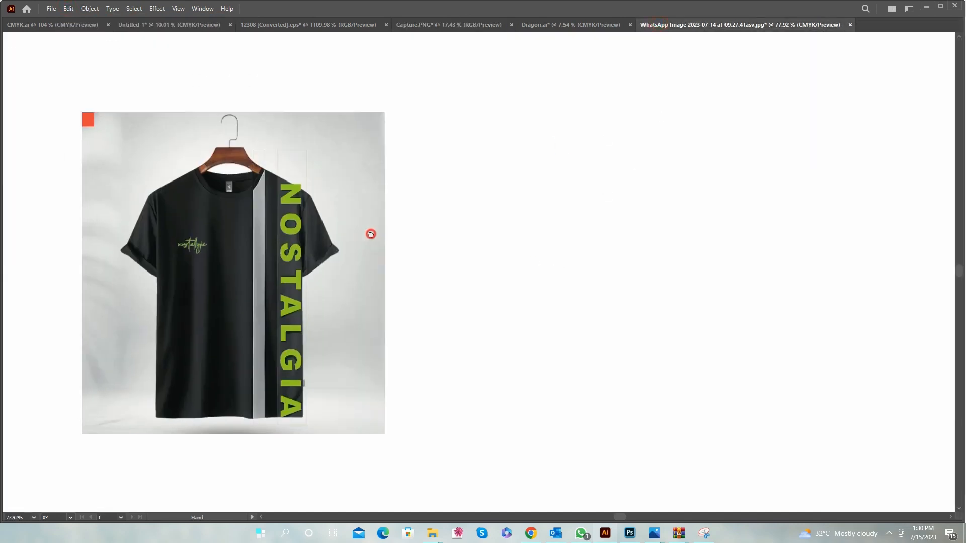
{"action": "key", "text": "ctrl+v"}
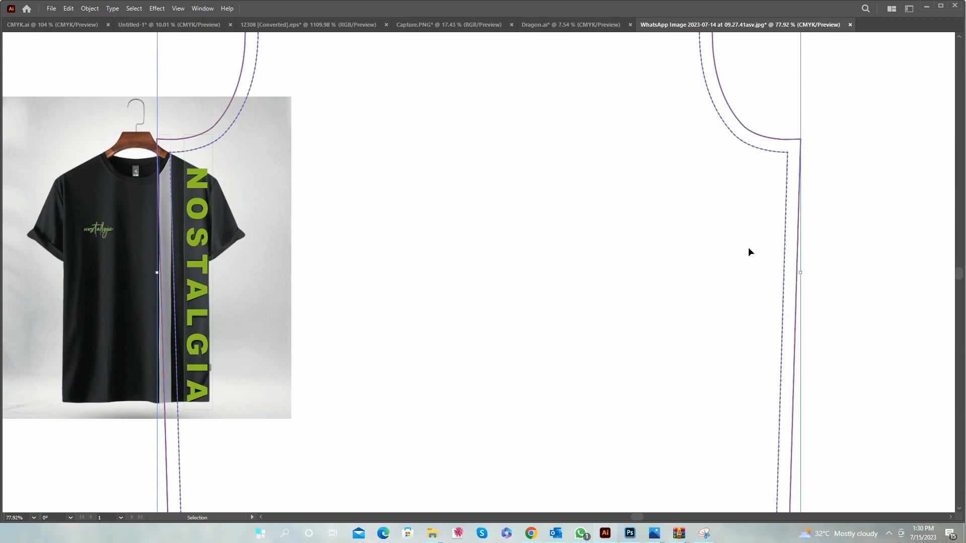
Move the shirt pattern clear of the mockup photo and place the lettering and stripe artwork inside it.
{"action": "left_click_drag", "start_coordinate": [252, 77], "coordinate": [559, 80]}
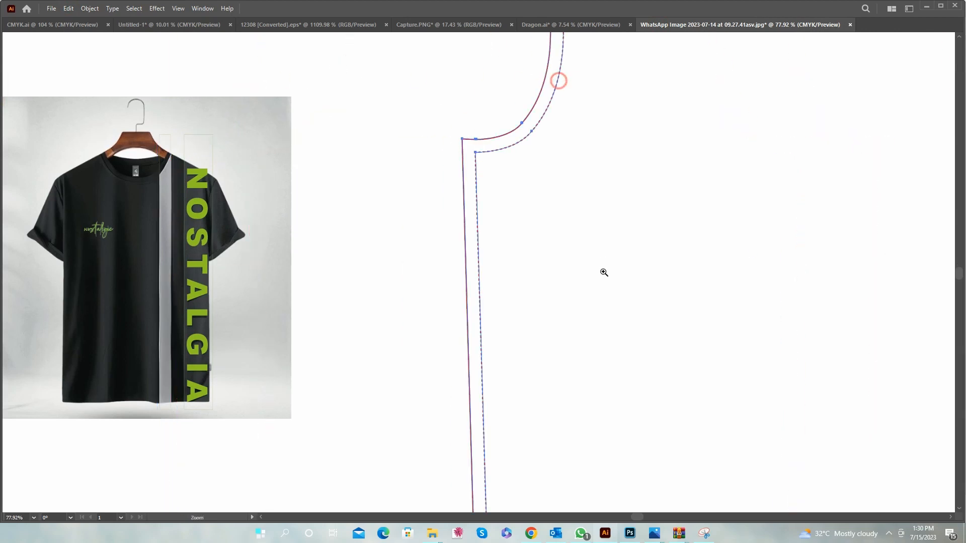
{"action": "left_click_drag", "start_coordinate": [586, 272], "coordinate": [405, 280]}
{"action": "left_click", "coordinate": [451, 277]}
{"action": "left_click_drag", "start_coordinate": [472, 300], "coordinate": [653, 308]}
{"action": "left_click_drag", "start_coordinate": [607, 231], "coordinate": [627, 265]}
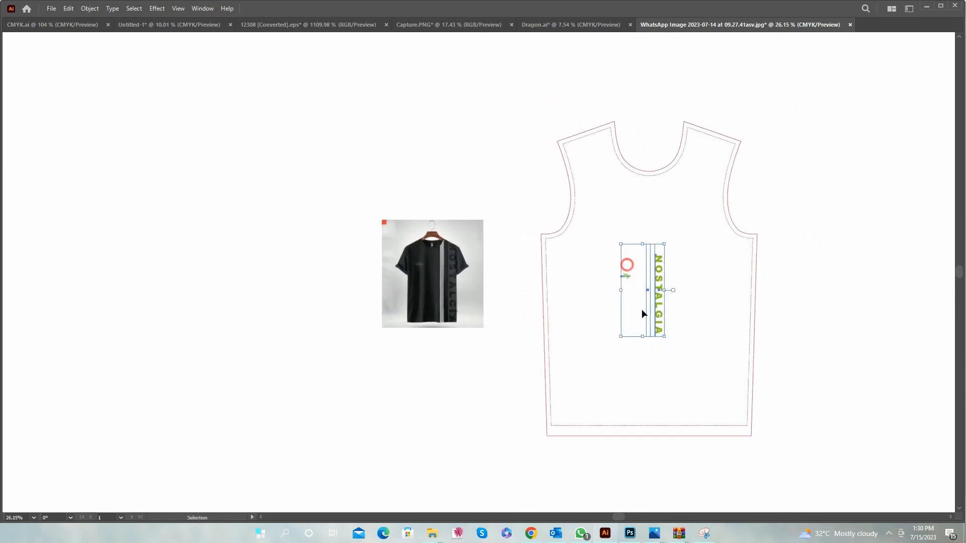
Enlarge the lettering and stripe artwork on the shirt pattern and convert the nostalgic script to outlines.
{"action": "left_click_drag", "start_coordinate": [642, 336], "coordinate": [657, 435]}
{"action": "left_click", "coordinate": [600, 278]}
{"action": "left_click", "coordinate": [601, 237]}
{"action": "key", "text": "ctrl+shift+o"}
{"action": "left_click_drag", "start_coordinate": [590, 230], "coordinate": [707, 334]}
Show the rulers in centimetres and scale the nostalgic script proportionally to a width of 7 cm.
{"action": "key", "text": "Tab"}
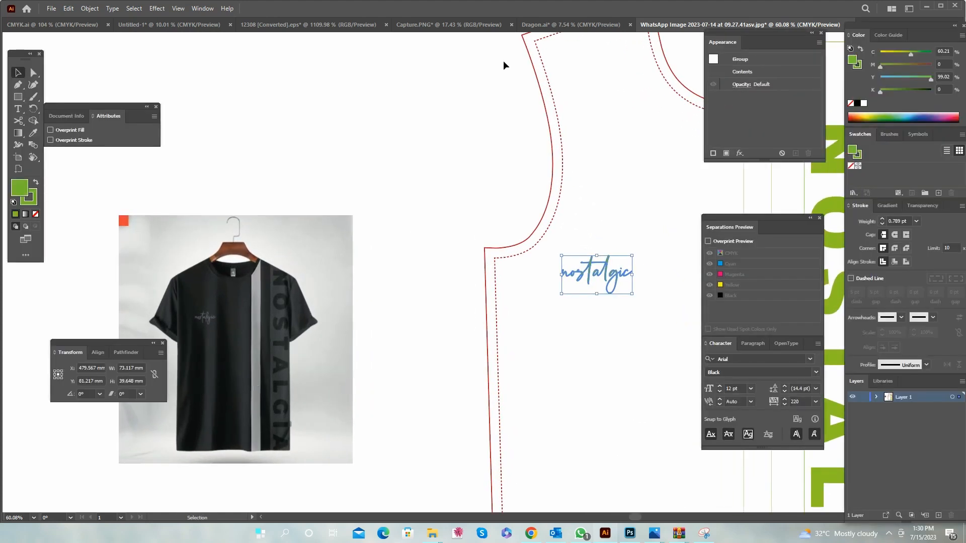
{"action": "key", "text": "a"}
{"action": "key", "text": "ctrl+r"}
{"action": "key", "text": "v"}
{"action": "right_click", "coordinate": [489, 36]}
{"action": "left_click", "coordinate": [534, 130]}
{"action": "left_click", "coordinate": [128, 368]}
{"action": "type", "text": "7"}
{"action": "key", "text": "ctrl+Return"}
Position the nostalgic script on the shirt pattern's chest to match the mockup photo.
{"action": "key", "text": "Tab"}
{"action": "left_click_drag", "start_coordinate": [478, 302], "coordinate": [179, 338]}
{"action": "left_click_drag", "start_coordinate": [308, 311], "coordinate": [359, 268]}
{"action": "key", "text": "ctrl+shift+a"}
Enlarge the two stripe outlines and the vertical NOSTALGIA text together to span the shirt pattern's full height.
{"action": "left_click_drag", "start_coordinate": [497, 303], "coordinate": [376, 284]}
{"action": "left_click_drag", "start_coordinate": [447, 415], "coordinate": [446, 415]}
{"action": "left_click_drag", "start_coordinate": [433, 334], "coordinate": [466, 340]}
{"action": "left_click_drag", "start_coordinate": [444, 59], "coordinate": [416, 174]}
{"action": "left_click_drag", "start_coordinate": [472, 331], "coordinate": [459, 315]}
{"action": "left_click_drag", "start_coordinate": [452, 483], "coordinate": [450, 91]}
{"action": "left_click_drag", "start_coordinate": [461, 485], "coordinate": [460, 399]}
{"action": "scroll", "coordinate": [461, 398], "scroll_direction": "down", "scroll_amount": 5}
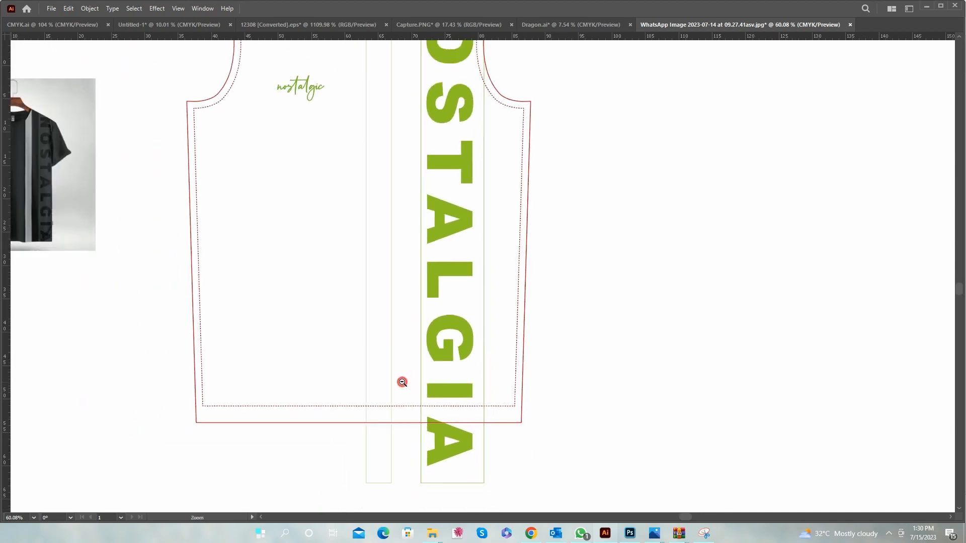
Reduce the stripe outlines and NOSTALGIA text slightly and set the first N just below the shoulder seam.
{"action": "left_click_drag", "start_coordinate": [435, 108], "coordinate": [430, 124]}
{"action": "left_click_drag", "start_coordinate": [159, 348], "coordinate": [210, 362]}
{"action": "left_click_drag", "start_coordinate": [578, 327], "coordinate": [238, 372]}
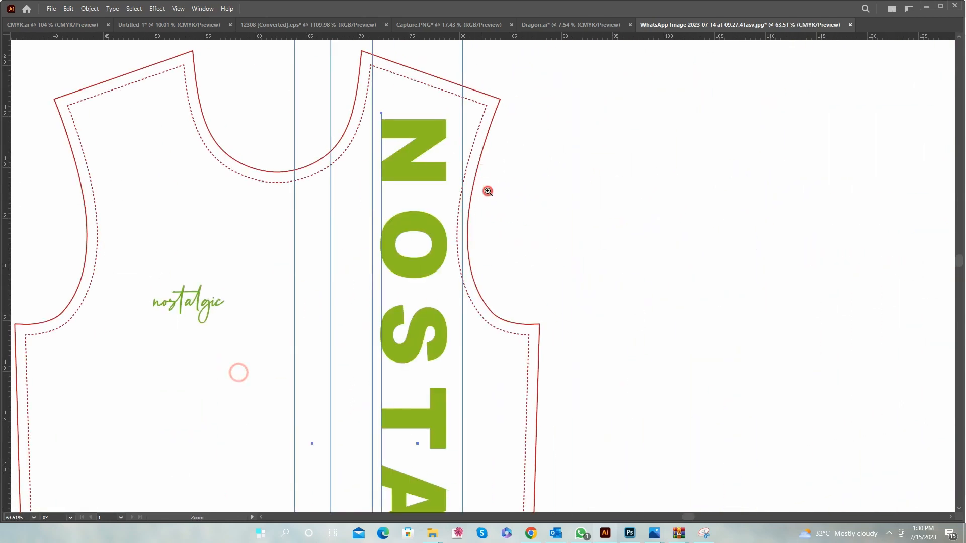
{"action": "left_click_drag", "start_coordinate": [487, 191], "coordinate": [517, 255]}
{"action": "left_click_drag", "start_coordinate": [403, 188], "coordinate": [418, 283]}
{"action": "left_click_drag", "start_coordinate": [412, 247], "coordinate": [411, 211]}
Compare the layout with the mockup photo and scale the stripes and NOSTALGIA text down to end near the hem.
{"action": "left_click_drag", "start_coordinate": [275, 302], "coordinate": [714, 300]}
{"action": "left_click_drag", "start_coordinate": [156, 371], "coordinate": [326, 249]}
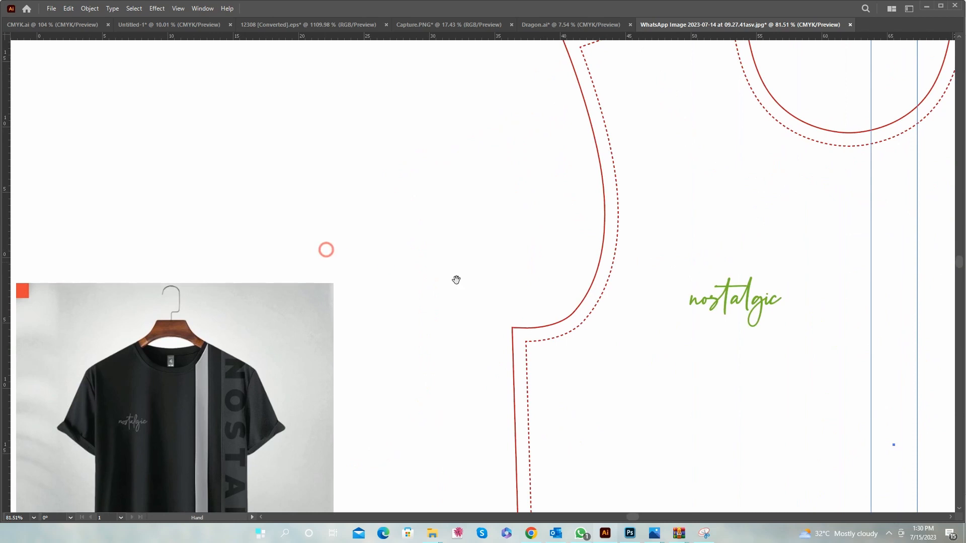
{"action": "left_click_drag", "start_coordinate": [216, 355], "coordinate": [116, 381]}
{"action": "left_click_drag", "start_coordinate": [574, 238], "coordinate": [338, 303]}
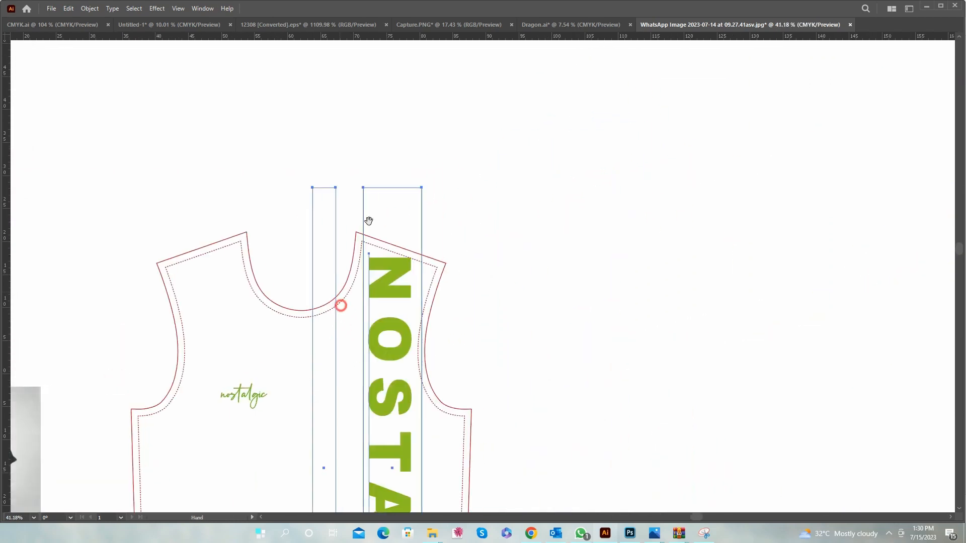
{"action": "left_click_drag", "start_coordinate": [395, 216], "coordinate": [462, 309]}
{"action": "left_click_drag", "start_coordinate": [388, 306], "coordinate": [389, 298]}
{"action": "left_click_drag", "start_coordinate": [404, 372], "coordinate": [408, 77]}
{"action": "left_click_drag", "start_coordinate": [396, 327], "coordinate": [402, 154]}
{"action": "left_click_drag", "start_coordinate": [408, 350], "coordinate": [407, 292]}
{"action": "left_click_drag", "start_coordinate": [359, 497], "coordinate": [358, 482]}
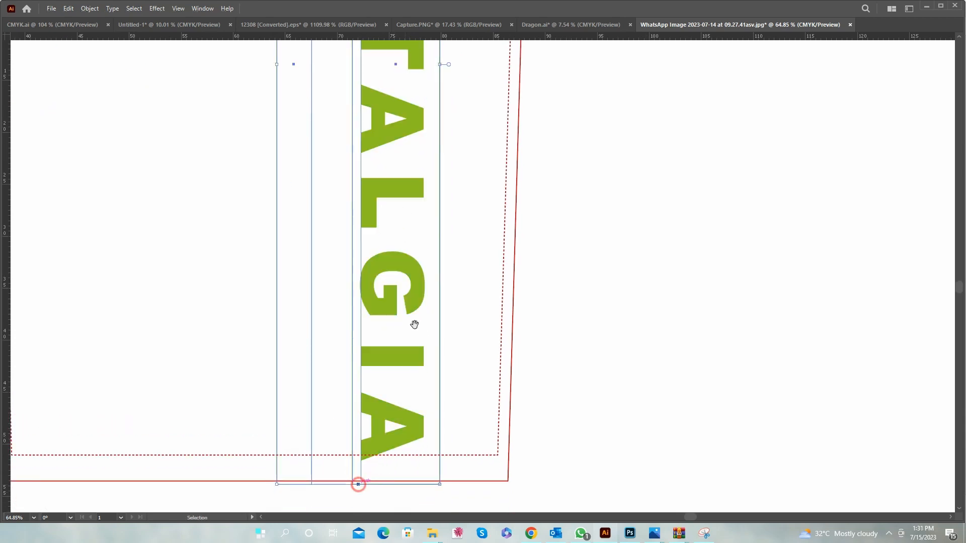
Fine-tune the stripes and NOSTALGIA text at both ends so the letters fit between shoulder and hem.
{"action": "left_click_drag", "start_coordinate": [420, 311], "coordinate": [427, 459]}
{"action": "left_click_drag", "start_coordinate": [425, 202], "coordinate": [427, 415]}
{"action": "left_click_drag", "start_coordinate": [416, 167], "coordinate": [420, 312]}
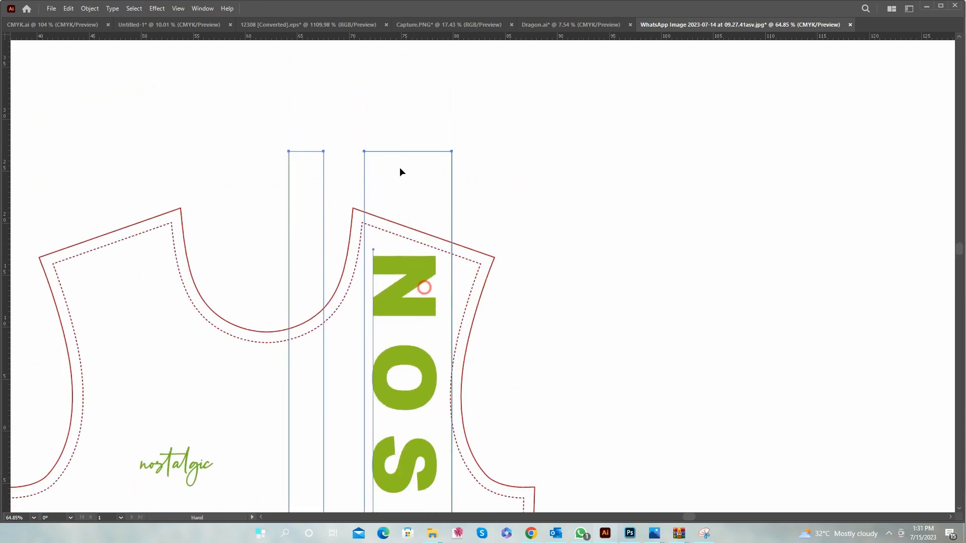
{"action": "left_click_drag", "start_coordinate": [370, 150], "coordinate": [368, 144]}
{"action": "left_click_drag", "start_coordinate": [418, 262], "coordinate": [419, 254]}
{"action": "left_click_drag", "start_coordinate": [431, 431], "coordinate": [427, 92]}
{"action": "left_click_drag", "start_coordinate": [413, 358], "coordinate": [436, 320]}
{"action": "left_click_drag", "start_coordinate": [372, 494], "coordinate": [371, 485]}
Make a last small size adjustment at the shoulder end and check the NOSTALGIA lettering down to the hem.
{"action": "left_click_drag", "start_coordinate": [426, 222], "coordinate": [442, 463]}
{"action": "left_click_drag", "start_coordinate": [408, 268], "coordinate": [409, 263]}
{"action": "left_click_drag", "start_coordinate": [382, 149], "coordinate": [383, 149]}
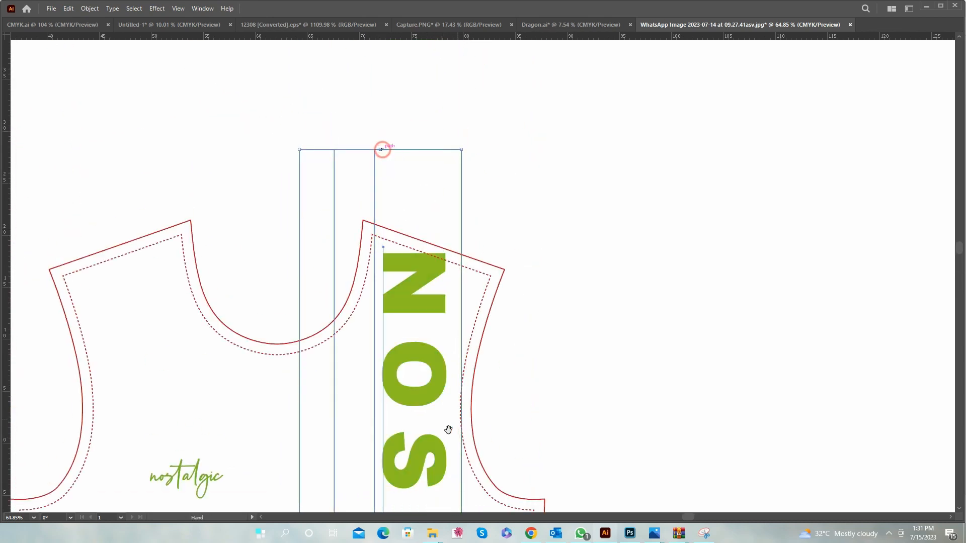
{"action": "left_click_drag", "start_coordinate": [449, 425], "coordinate": [440, 87]}
{"action": "left_click_drag", "start_coordinate": [398, 280], "coordinate": [401, 66]}
{"action": "mouse_move", "coordinate": [431, 312]}
{"action": "left_mouse_down"}
{"action": "mouse_move", "coordinate": [430, 287]}
{"action": "mouse_move", "coordinate": [508, 498]}
{"action": "left_mouse_up"}
{"action": "left_click_drag", "start_coordinate": [520, 316], "coordinate": [519, 405]}
{"action": "left_click_drag", "start_coordinate": [447, 248], "coordinate": [442, 354]}
{"action": "key", "text": "ctrl+shift+a"}
Select both stripe outlines and extend their lower ends past the shirt pattern's hem.
{"action": "left_click_drag", "start_coordinate": [529, 410], "coordinate": [489, 412]}
{"action": "left_click", "coordinate": [611, 386]}
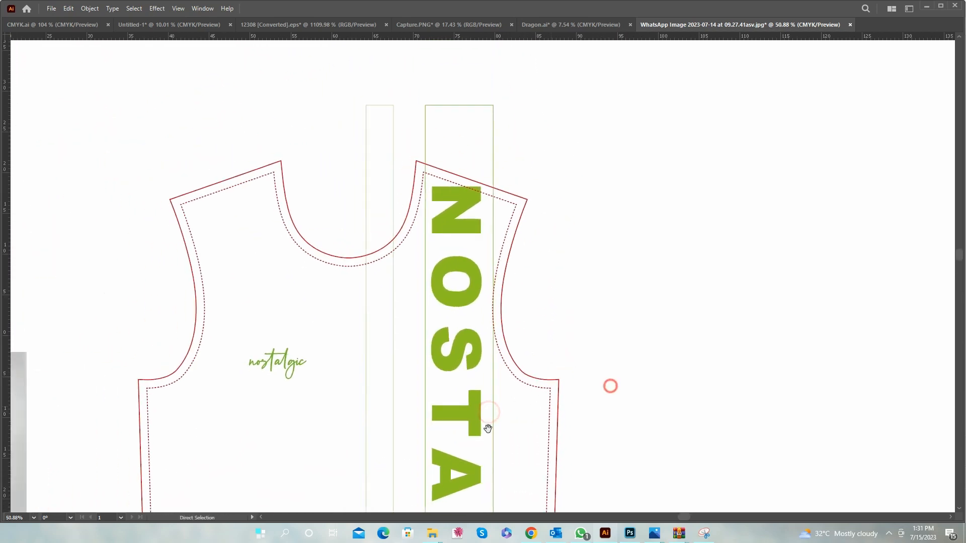
{"action": "scroll", "coordinate": [524, 420], "scroll_direction": "down", "scroll_amount": 6}
{"action": "key", "text": "v"}
{"action": "left_click", "coordinate": [401, 415]}
{"action": "left_click", "coordinate": [487, 459], "text": "shift"}
{"action": "left_click_drag", "start_coordinate": [436, 460], "coordinate": [436, 493]}
{"action": "left_click_drag", "start_coordinate": [481, 457], "coordinate": [396, 457]}
Fill the narrow stripe with the mockup's light grey and the wide stripe with its dark grey panel colour.
{"action": "key", "text": "ctrl+shift+a"}
{"action": "key", "text": "i"}
{"action": "left_click", "coordinate": [173, 289]}
{"action": "key", "text": "v"}
{"action": "left_click", "coordinate": [494, 478]}
{"action": "key", "text": "i"}
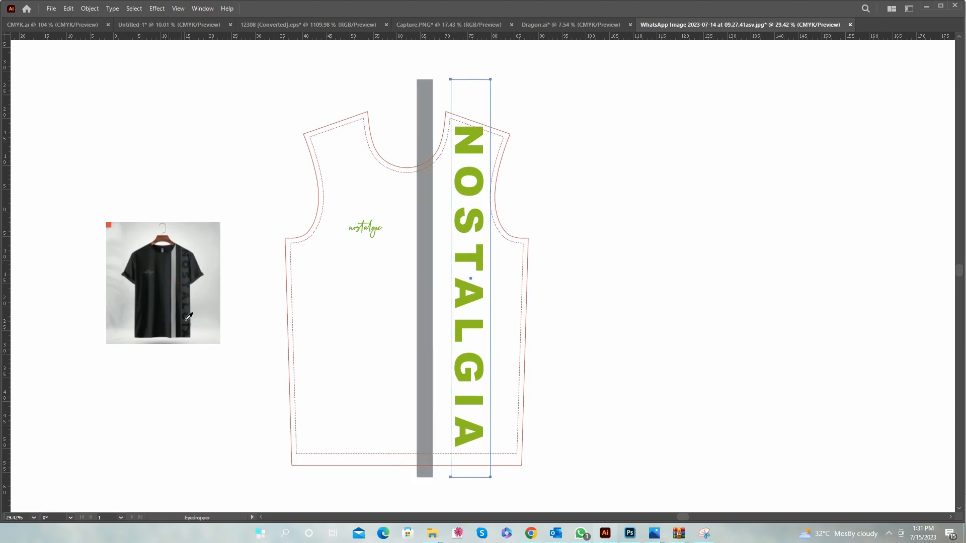
{"action": "left_click", "coordinate": [187, 319]}
Colour the vertical NOSTALGIA text black and convert it to outlines.
{"action": "key", "text": "v"}
{"action": "key", "text": "Tab"}
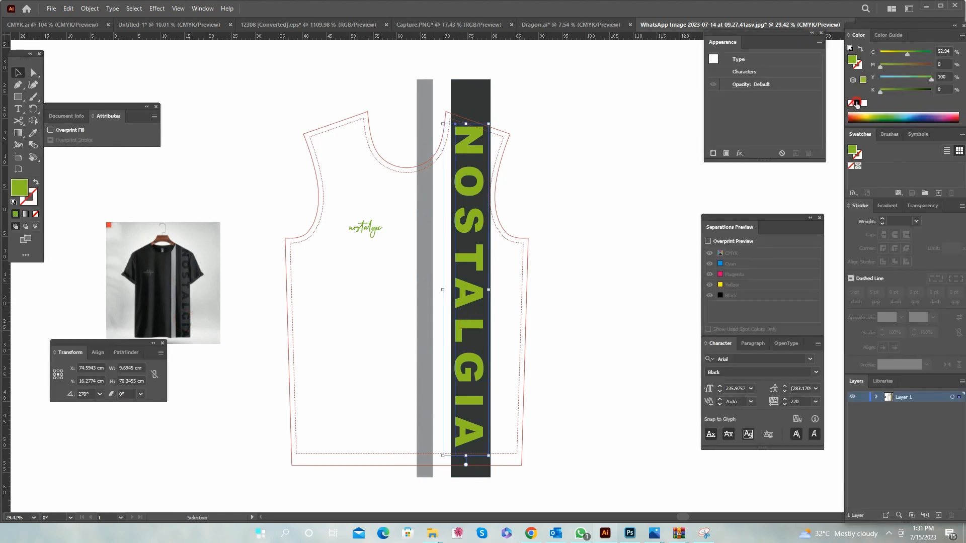
{"action": "left_click", "coordinate": [857, 104]}
{"action": "key", "text": "ctrl+shift+o"}
{"action": "left_click", "coordinate": [564, 68]}
Widen the dark grey panel outward until it extends past the shirt pattern's side seam.
{"action": "left_click_drag", "start_coordinate": [407, 221], "coordinate": [543, 261]}
{"action": "left_click_drag", "start_coordinate": [474, 248], "coordinate": [324, 185]}
{"action": "key", "text": "a"}
{"action": "left_click_drag", "start_coordinate": [468, 281], "coordinate": [490, 306]}
{"action": "left_click_drag", "start_coordinate": [532, 338], "coordinate": [513, 194]}
{"action": "key", "text": "ctrl+z"}
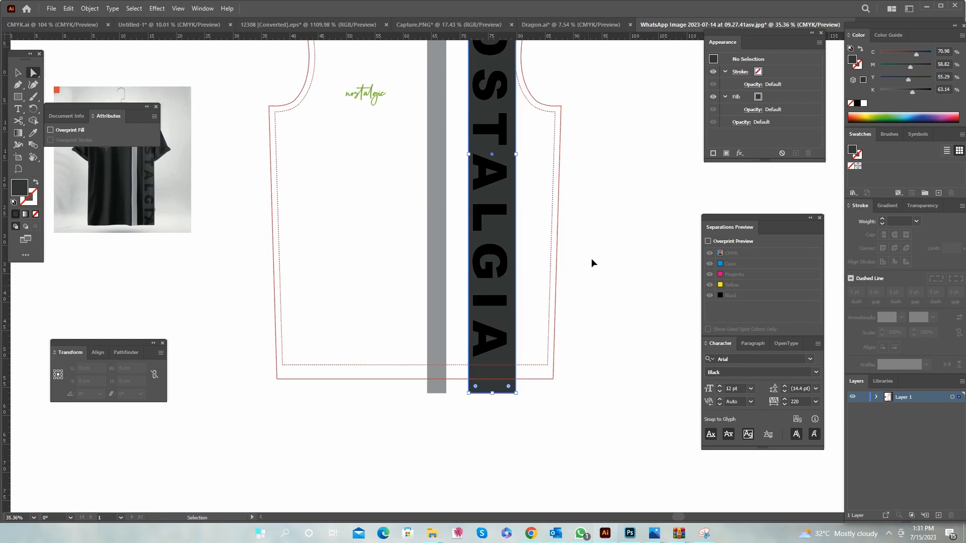
{"action": "left_click", "coordinate": [590, 259]}
{"action": "left_click_drag", "start_coordinate": [515, 263], "coordinate": [569, 262]}
{"action": "left_click", "coordinate": [603, 263]}
Colour the nostalgic script with the black sampled from the NOSTALGIA lettering.
{"action": "left_click_drag", "start_coordinate": [474, 254], "coordinate": [457, 360]}
{"action": "left_click_drag", "start_coordinate": [452, 287], "coordinate": [475, 304]}
{"action": "left_click_drag", "start_coordinate": [436, 245], "coordinate": [453, 265]}
{"action": "key", "text": "v"}
{"action": "left_click_drag", "start_coordinate": [390, 253], "coordinate": [447, 189]}
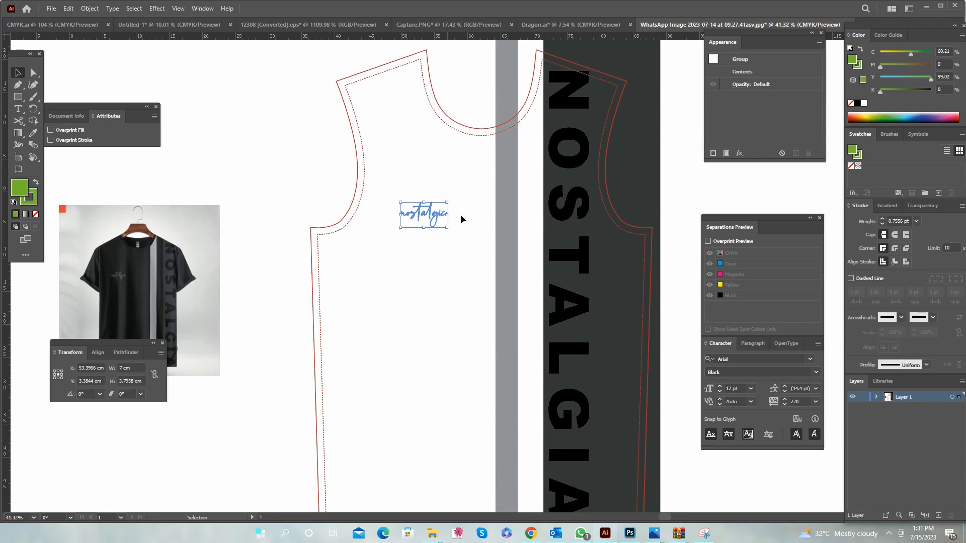
{"action": "left_click", "coordinate": [573, 396]}
{"action": "key", "text": "ctrl+shift+a"}
{"action": "left_click_drag", "start_coordinate": [408, 197], "coordinate": [401, 266]}
{"action": "left_click_drag", "start_coordinate": [584, 229], "coordinate": [420, 205]}
{"action": "key", "text": "v"}
{"action": "left_click", "coordinate": [564, 189]}
{"action": "left_click_drag", "start_coordinate": [331, 243], "coordinate": [395, 203]}
{"action": "left_click", "coordinate": [368, 446]}
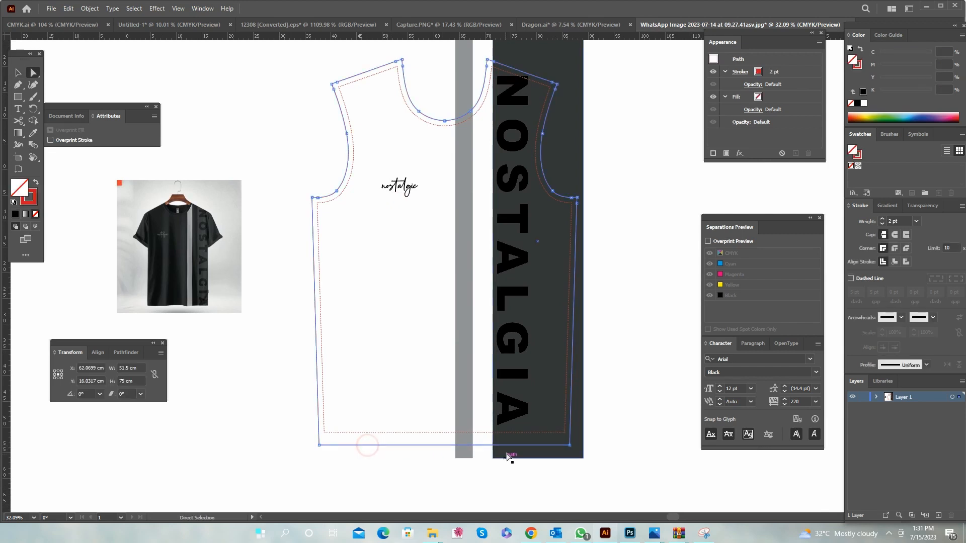
Recolour the nostalgic script with the light grey sampled from the narrow stripe.
{"action": "key", "text": "v"}
{"action": "left_click", "coordinate": [436, 317]}
{"action": "left_click", "coordinate": [407, 181]}
{"action": "left_click_drag", "start_coordinate": [132, 209], "coordinate": [248, 277]}
{"action": "left_click_drag", "start_coordinate": [520, 282], "coordinate": [203, 282]}
{"action": "key", "text": "i"}
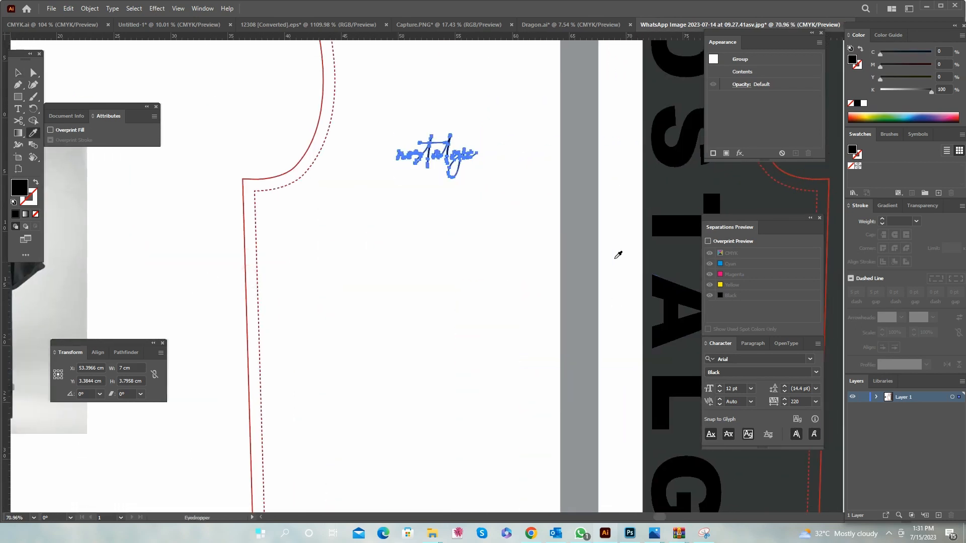
{"action": "left_click", "coordinate": [581, 244]}
Try filling the shirt pattern's outer outline with the black sampled from the NOSTALGIA lettering.
{"action": "left_click_drag", "start_coordinate": [423, 307], "coordinate": [476, 99]}
{"action": "key", "text": "ctrl+shift+a"}
{"action": "key", "text": "a"}
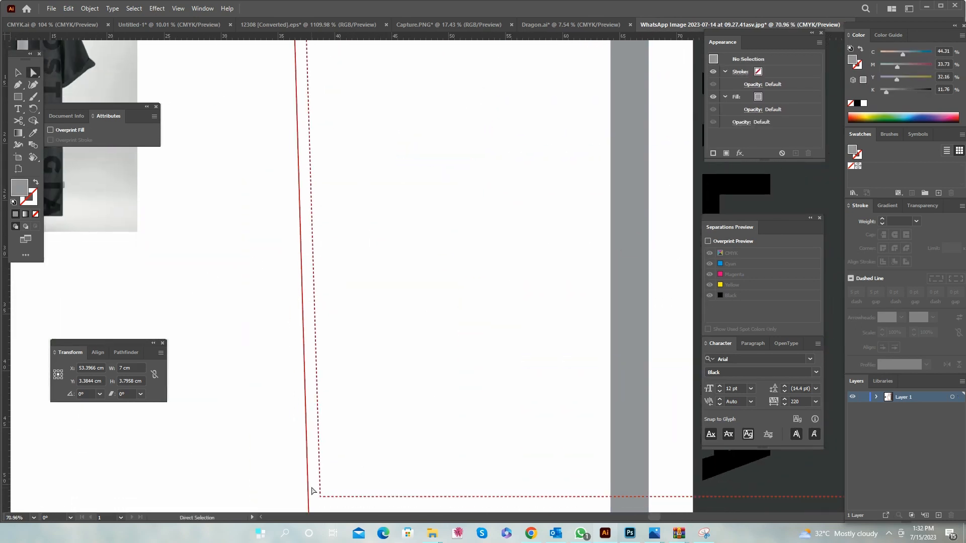
{"action": "left_click", "coordinate": [308, 484]}
{"action": "scroll", "coordinate": [345, 380], "scroll_direction": "right", "scroll_amount": 3}
{"action": "key", "text": "i"}
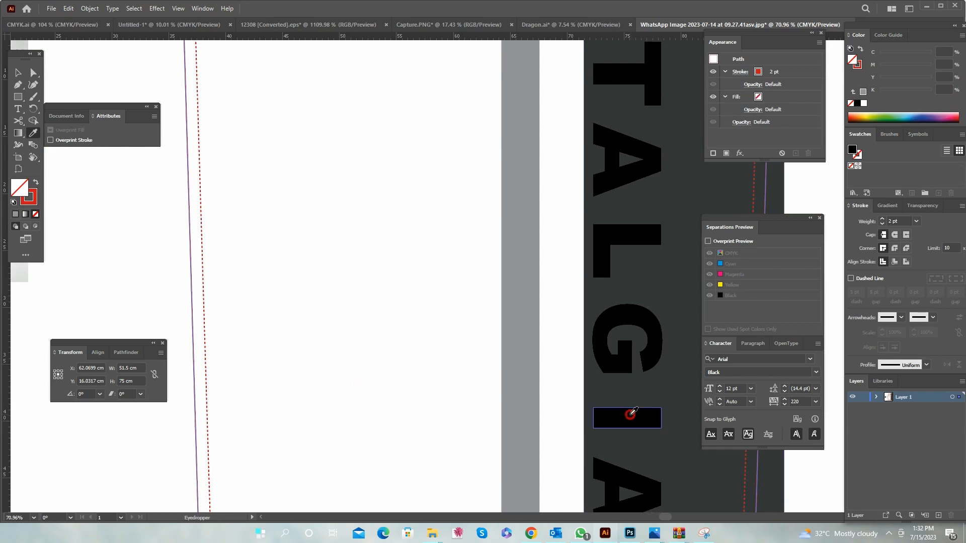
{"action": "left_click", "coordinate": [629, 409]}
Try sending the black-filled pattern group, including its dashed inner line, to the back of the artwork.
{"action": "key", "text": "ctrl+shift+a"}
{"action": "left_click_drag", "start_coordinate": [487, 285], "coordinate": [386, 245]}
{"action": "left_click_drag", "start_coordinate": [501, 324], "coordinate": [472, 324]}
{"action": "key", "text": "a"}
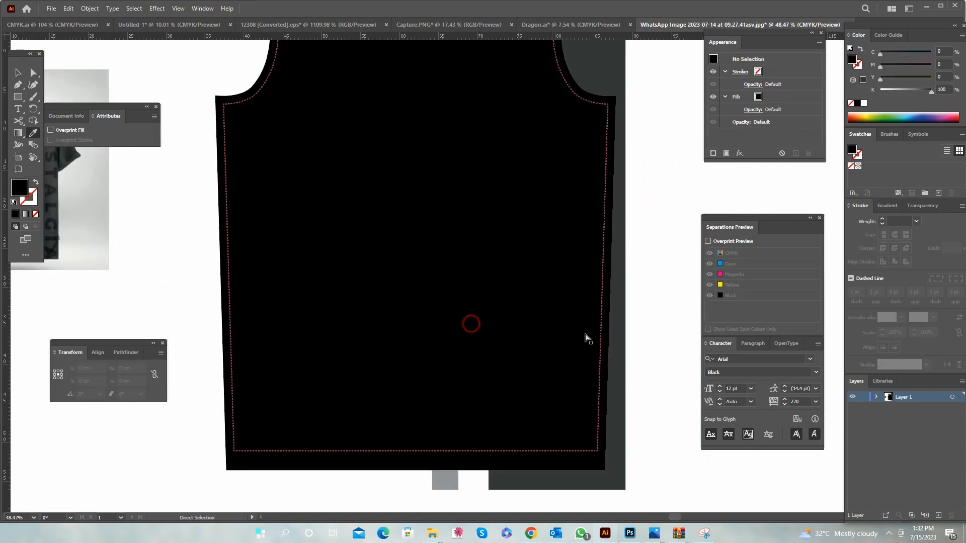
{"action": "right_click", "coordinate": [257, 223]}
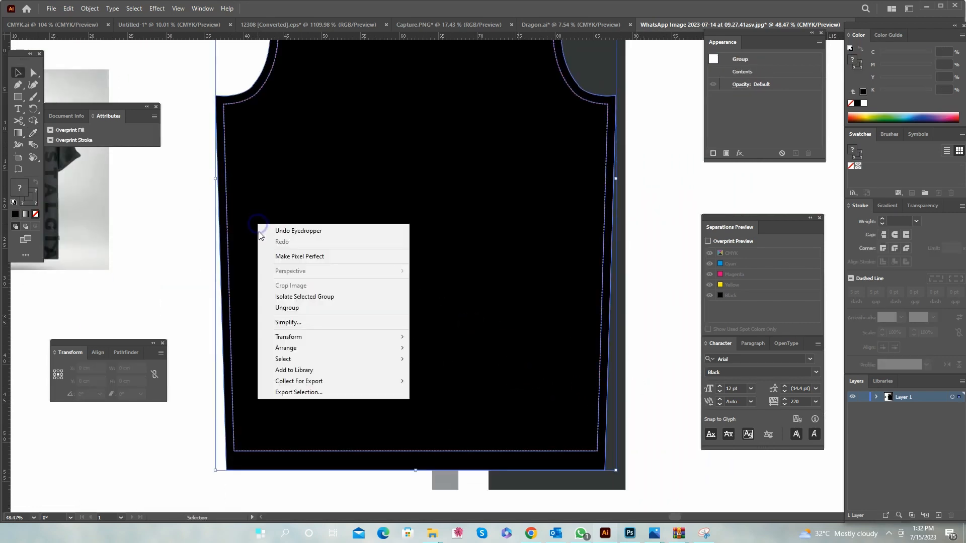
{"action": "left_click", "coordinate": [396, 349]}
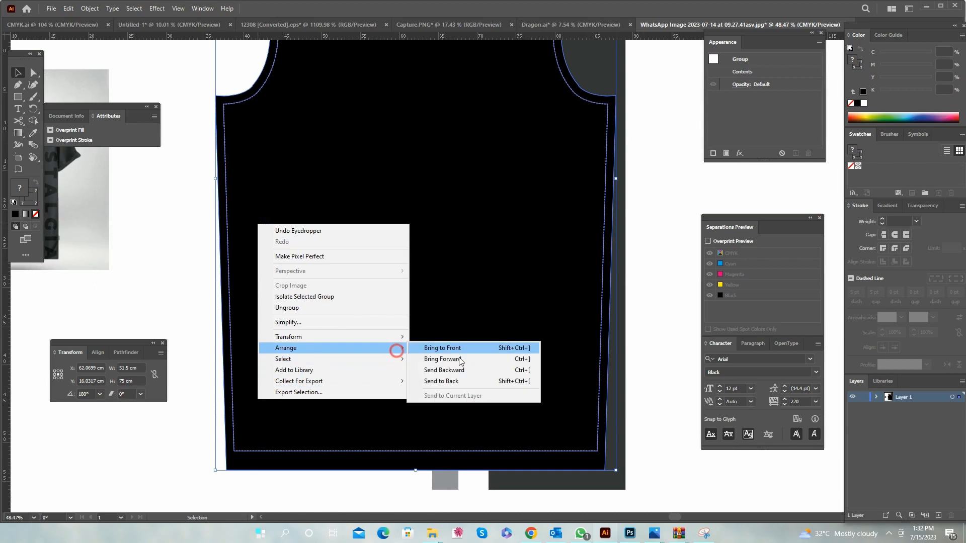
{"action": "left_click", "coordinate": [485, 381]}
{"action": "left_click_drag", "start_coordinate": [469, 263], "coordinate": [468, 372]}
{"action": "key", "text": "ctrl+shift+a"}
{"action": "left_click_drag", "start_coordinate": [541, 303], "coordinate": [495, 310]}
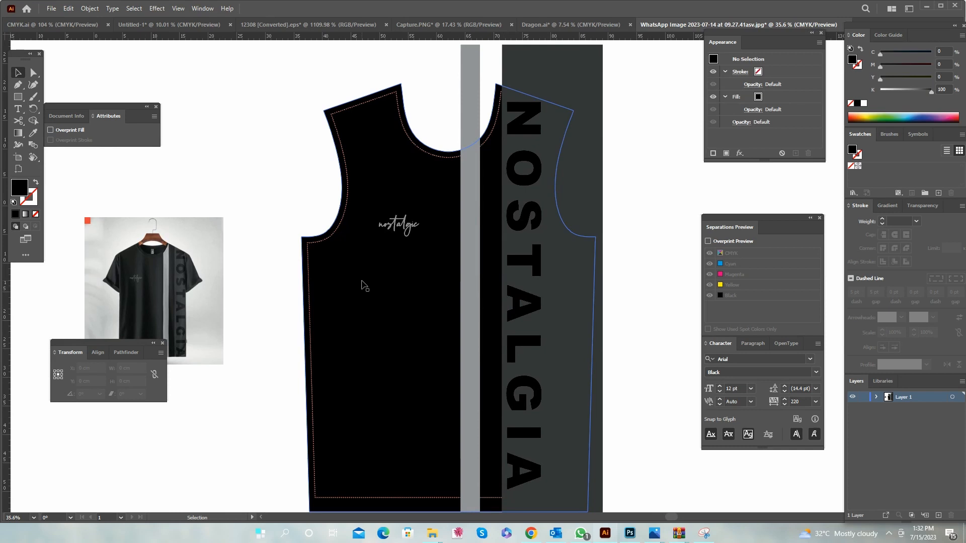
Undo the pattern group's send-to-back and its black fill.
{"action": "key", "text": "ctrl+z"}
{"action": "key", "text": "ctrl+z"}
{"action": "key", "text": "ctrl+shift+a"}
Copy the shirt pattern outlines, then delete the dashed inner line from the original.
{"action": "left_click_drag", "start_coordinate": [322, 379], "coordinate": [333, 256]}
{"action": "left_click_drag", "start_coordinate": [385, 395], "coordinate": [405, 343]}
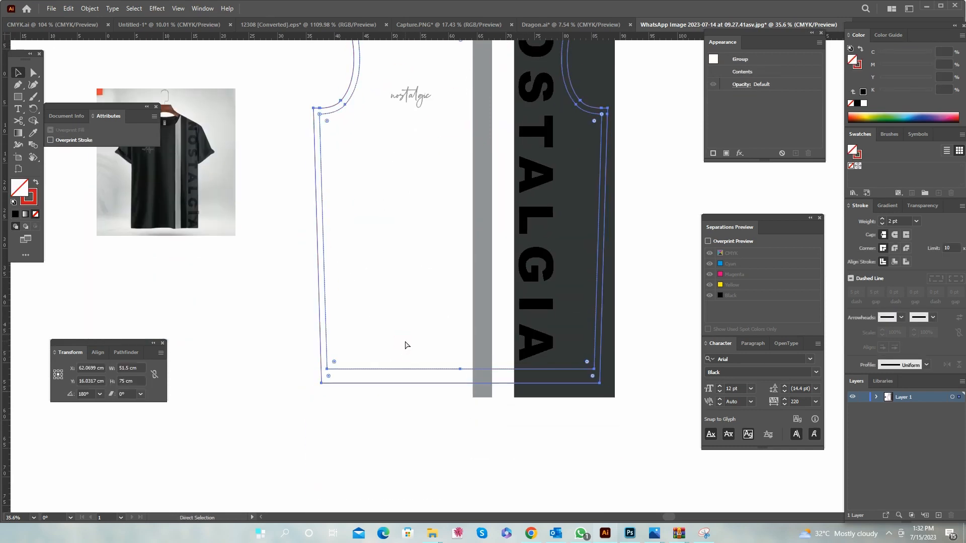
{"action": "left_click", "coordinate": [330, 225]}
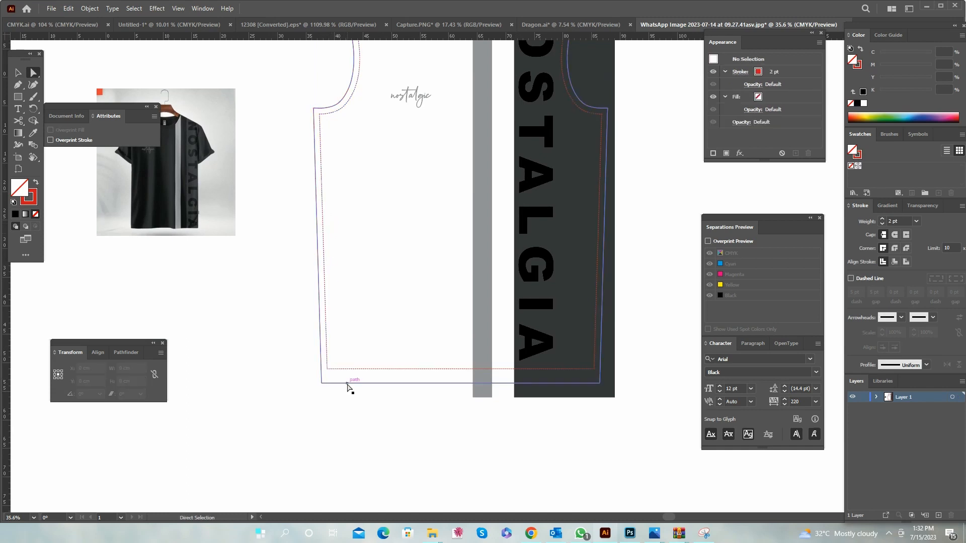
{"action": "left_click", "coordinate": [358, 369]}
{"action": "key", "text": "Delete"}
Fill the shirt pattern's outer outline with black and remove its red stroke.
{"action": "left_click_drag", "start_coordinate": [342, 411], "coordinate": [408, 339]}
{"action": "left_click", "coordinate": [856, 104]}
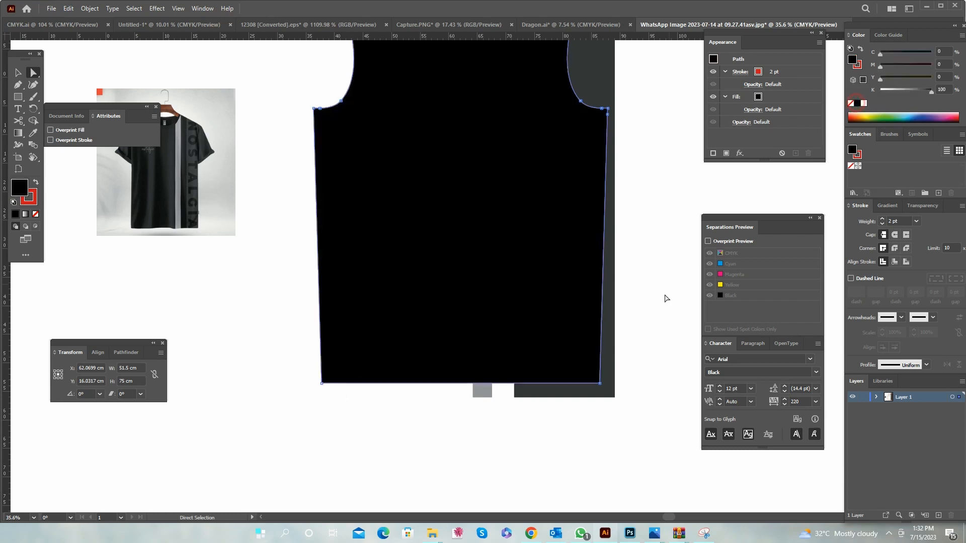
{"action": "key", "text": "v"}
{"action": "left_click", "coordinate": [444, 230]}
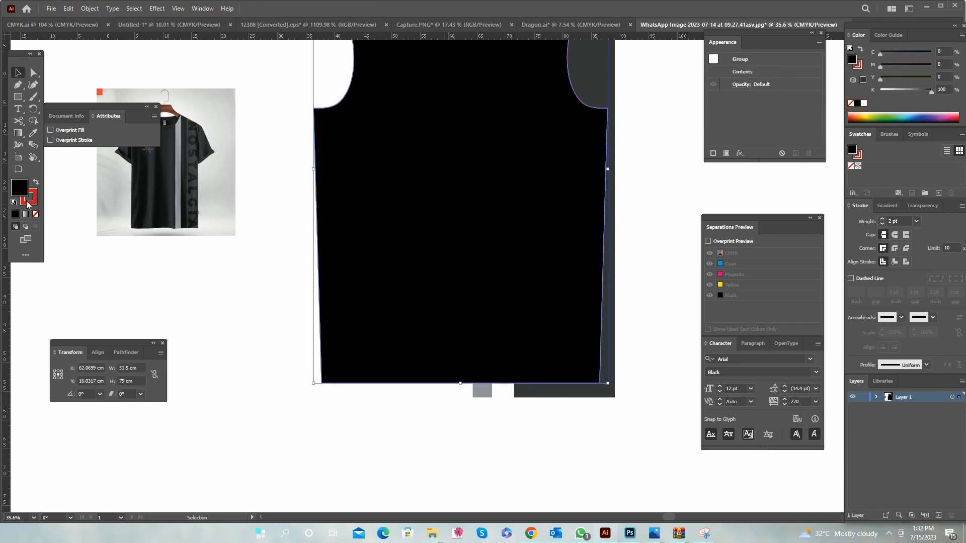
{"action": "left_click", "coordinate": [35, 213]}
Send the black shirt shape to the back, behind the stripes and lettering.
{"action": "right_click", "coordinate": [478, 197]}
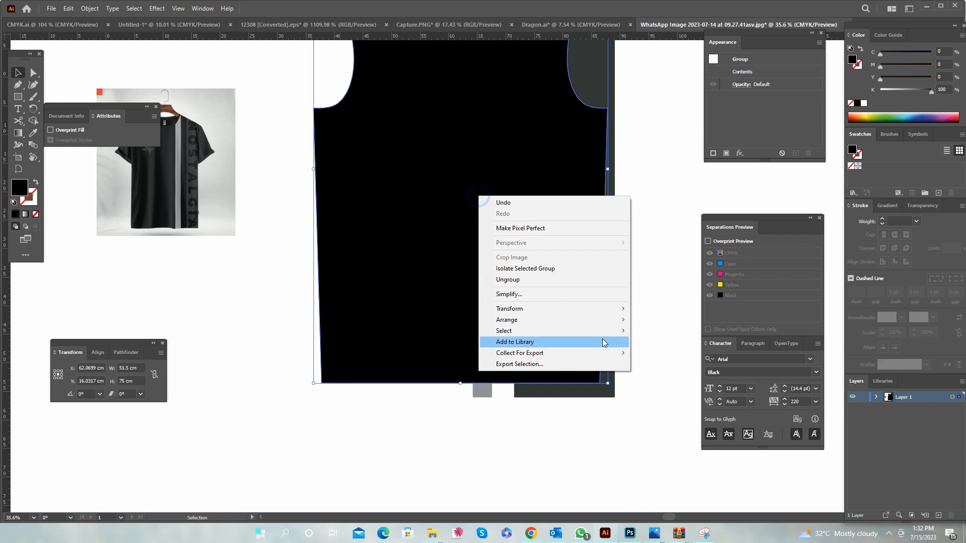
{"action": "mouse_move", "coordinate": [610, 318]}
{"action": "left_click", "coordinate": [669, 352]}
{"action": "left_click", "coordinate": [643, 304]}
{"action": "left_click_drag", "start_coordinate": [643, 304], "coordinate": [635, 357]}
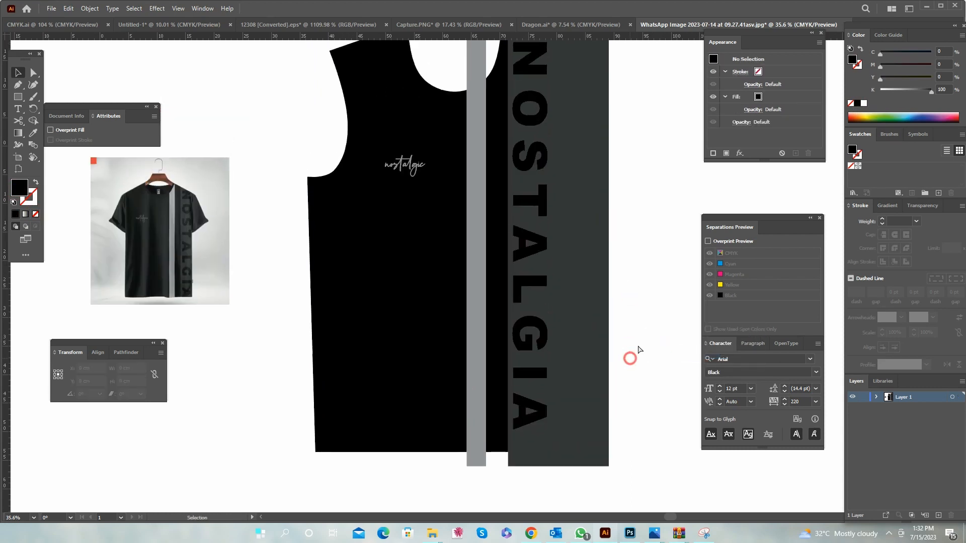
Paste the copied pattern outlines in front, then ungroup them to remove the dashed inner line.
{"action": "key", "text": "ctrl+f"}
{"action": "left_click", "coordinate": [445, 505]}
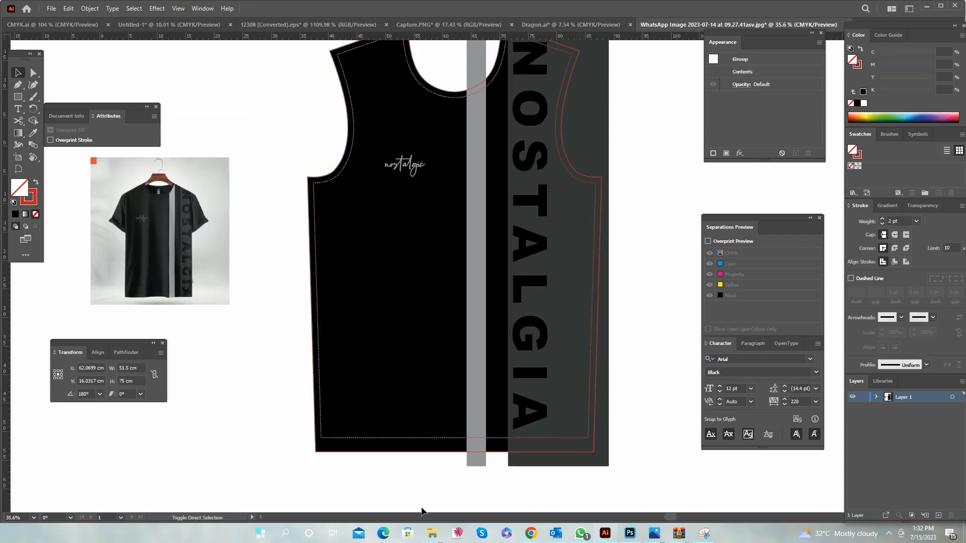
{"action": "left_click", "coordinate": [427, 437]}
{"action": "right_click", "coordinate": [427, 438]}
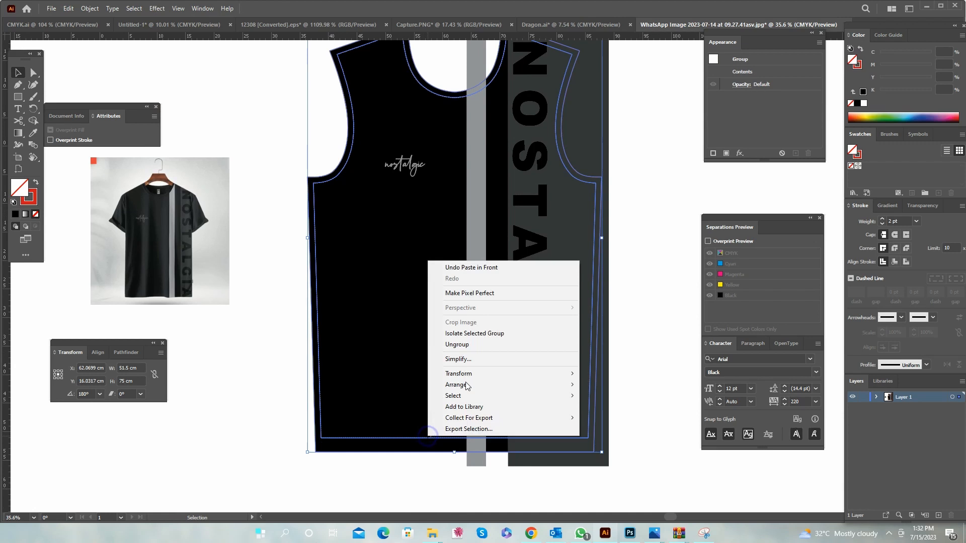
{"action": "left_click", "coordinate": [475, 345]}
{"action": "left_click", "coordinate": [420, 440]}
{"action": "key", "text": "Delete"}
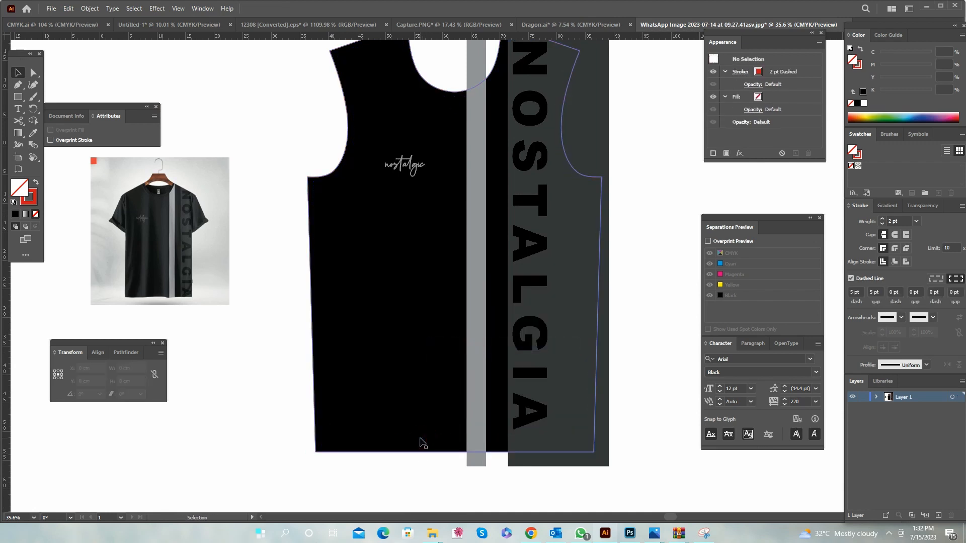
Select all the shirt-front artwork and make a clipping mask from the front pattern outline.
{"action": "left_click_drag", "start_coordinate": [416, 328], "coordinate": [395, 314]}
{"action": "left_click_drag", "start_coordinate": [275, 99], "coordinate": [599, 509]}
{"action": "left_click_drag", "start_coordinate": [569, 432], "coordinate": [576, 390]}
{"action": "right_click", "coordinate": [406, 301]}
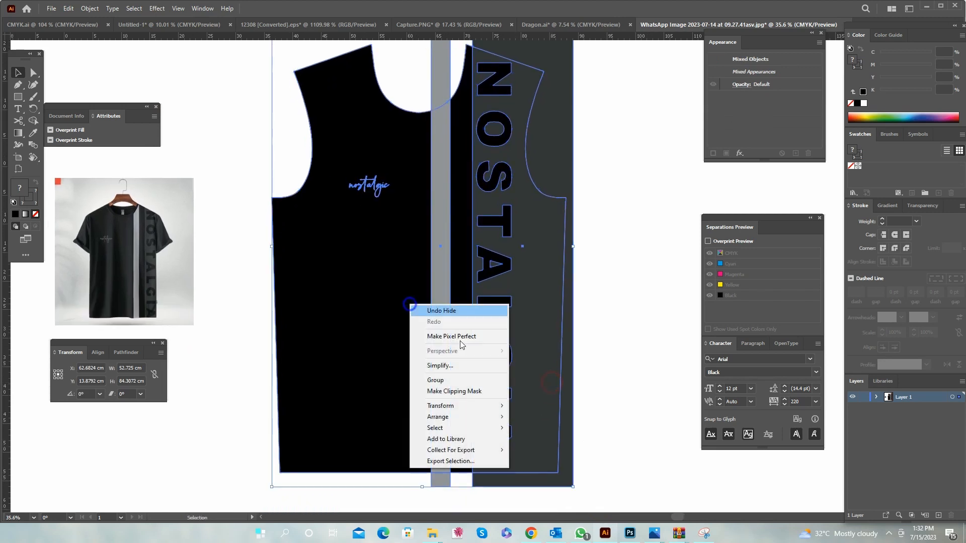
{"action": "left_click", "coordinate": [458, 391]}
{"action": "left_click", "coordinate": [608, 342], "text": "ctrl"}
Paste the dashed inner line in front of the clipped shirt and colour its stroke white.
{"action": "key", "text": "ctrl+f"}
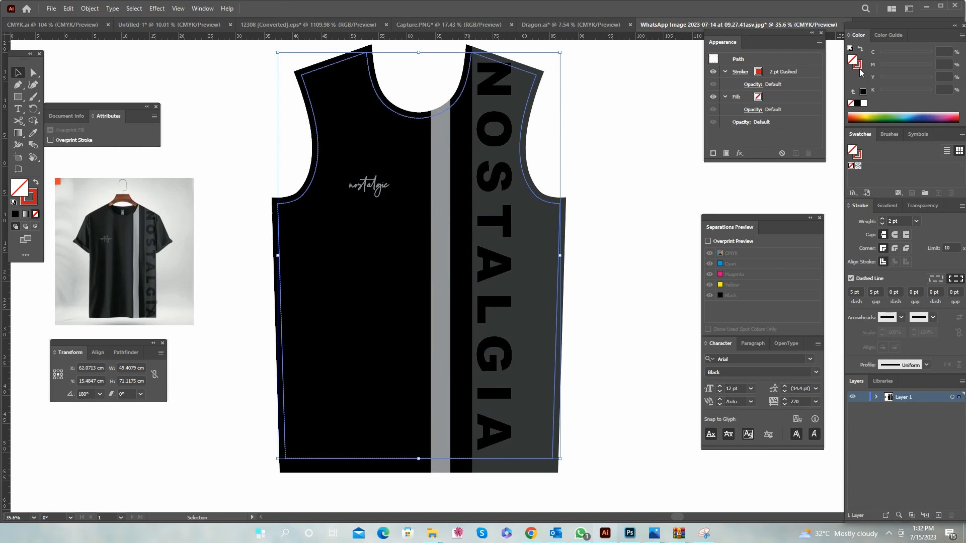
{"action": "left_click", "coordinate": [864, 103]}
{"action": "left_click", "coordinate": [656, 246]}
Set the white inner line's dash and gap to 10 pt.
{"action": "left_click_drag", "start_coordinate": [655, 245], "coordinate": [661, 309]}
{"action": "left_click", "coordinate": [562, 270]}
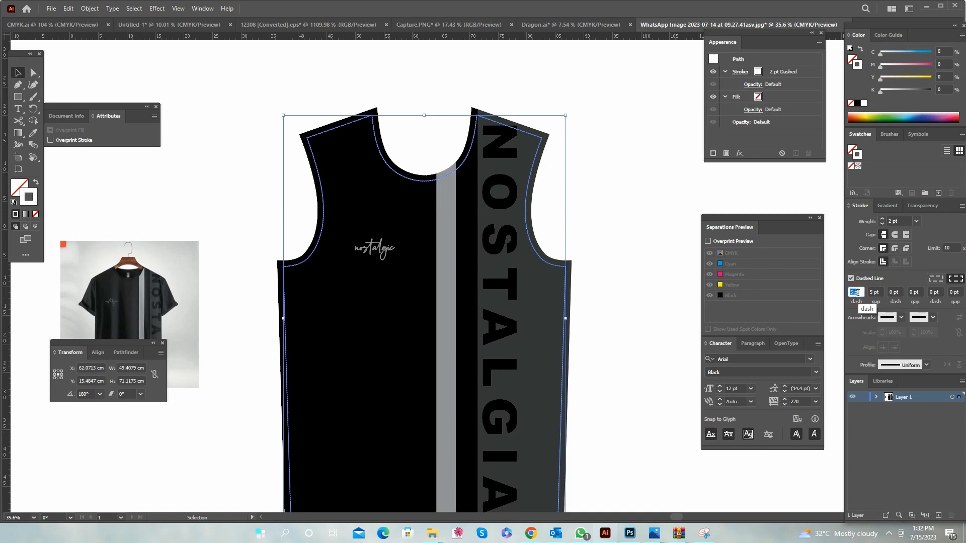
{"action": "left_click", "coordinate": [590, 291]}
Examine the white dashed line along the shirt's neckline, sides and hem.
{"action": "left_click_drag", "start_coordinate": [620, 215], "coordinate": [550, 215]}
{"action": "scroll", "coordinate": [550, 216], "scroll_direction": "up", "scroll_amount": 1}
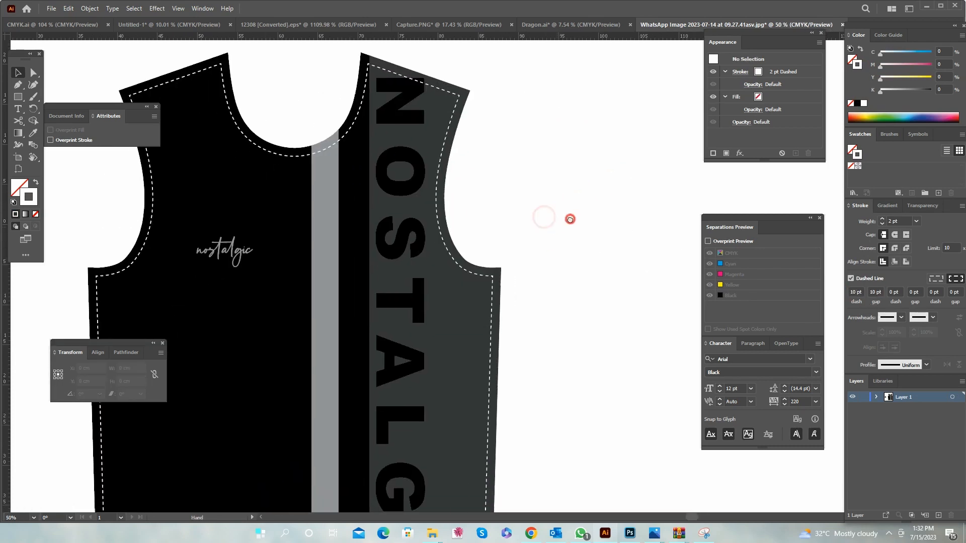
{"action": "scroll", "coordinate": [553, 216], "scroll_direction": "up", "scroll_amount": 2}
{"action": "scroll", "coordinate": [545, 252], "scroll_direction": "down", "scroll_amount": 2}
{"action": "left_click_drag", "start_coordinate": [517, 340], "coordinate": [588, 250]}
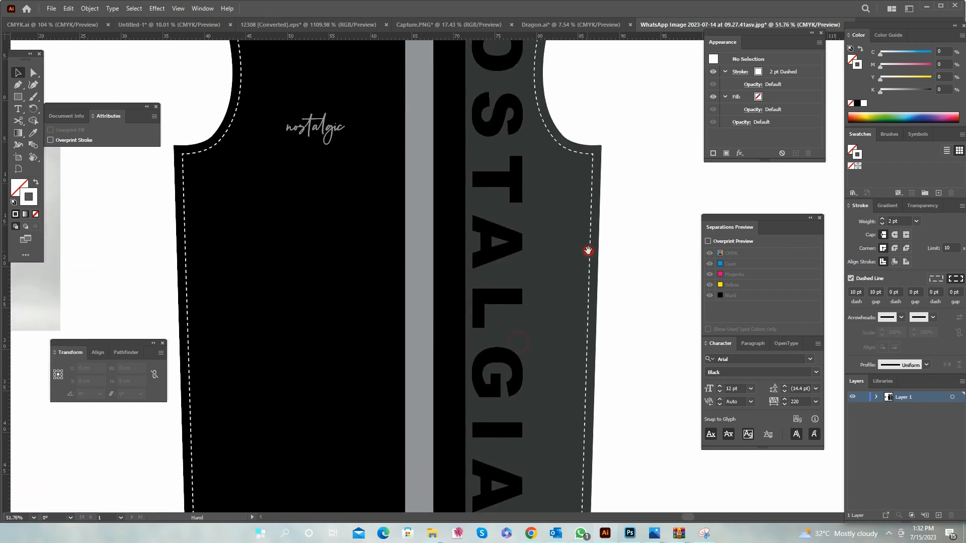
{"action": "scroll", "coordinate": [563, 302], "scroll_direction": "down", "scroll_amount": 2}
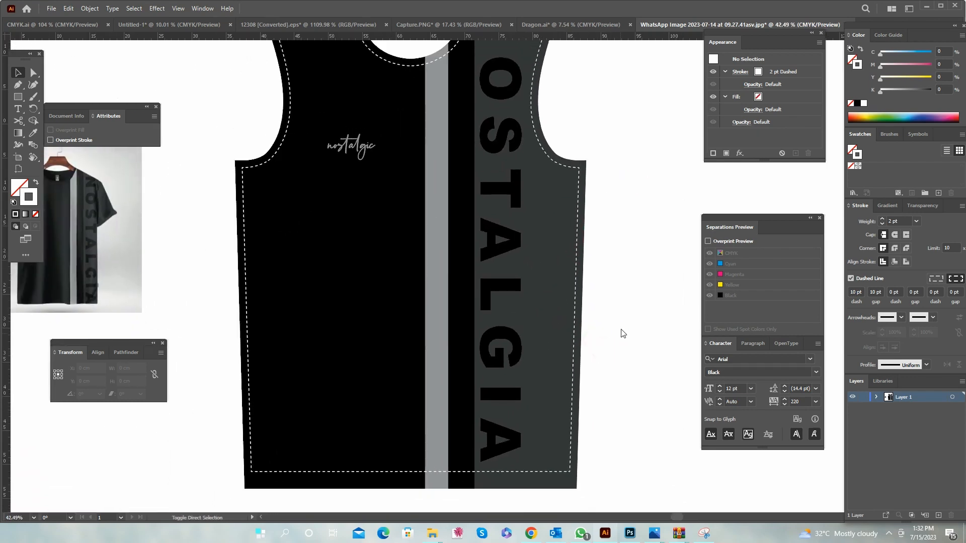
{"action": "key", "text": "ctrl+s"}
{"action": "left_click", "coordinate": [454, 323]}
{"action": "left_click_drag", "start_coordinate": [629, 220], "coordinate": [622, 243]}
{"action": "scroll", "coordinate": [583, 261], "scroll_direction": "down", "scroll_amount": 1}
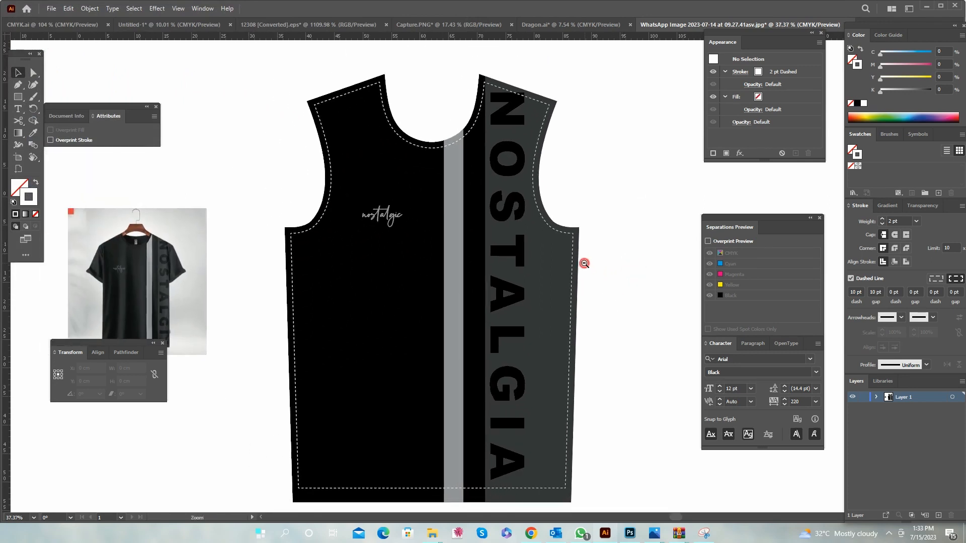
Save the document as Nostalgia-2 in the 15.07.23 folder, using the default Illustrator 2020 options.
{"action": "key", "text": "ctrl+s"}
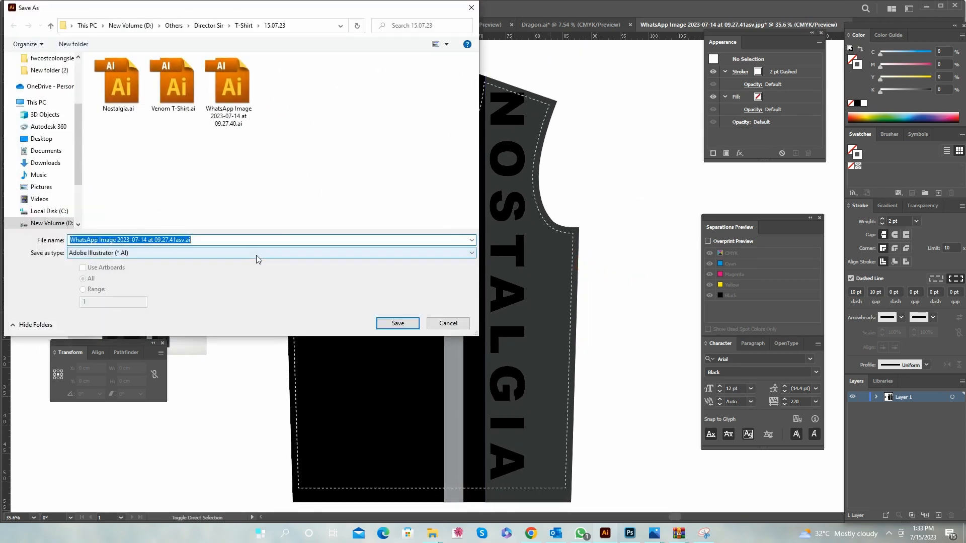
{"action": "type", "text": "N"}
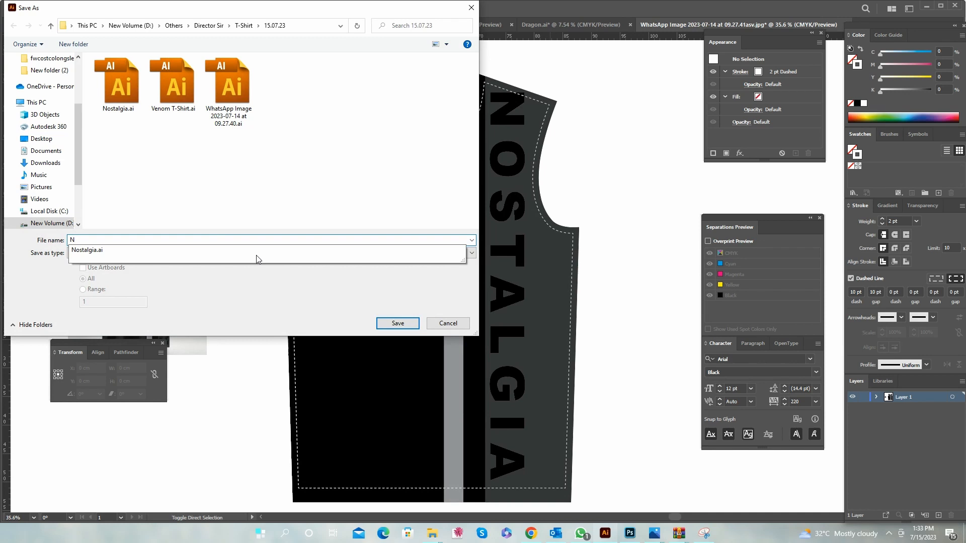
{"action": "type", "text": "ostalgia.ai"}
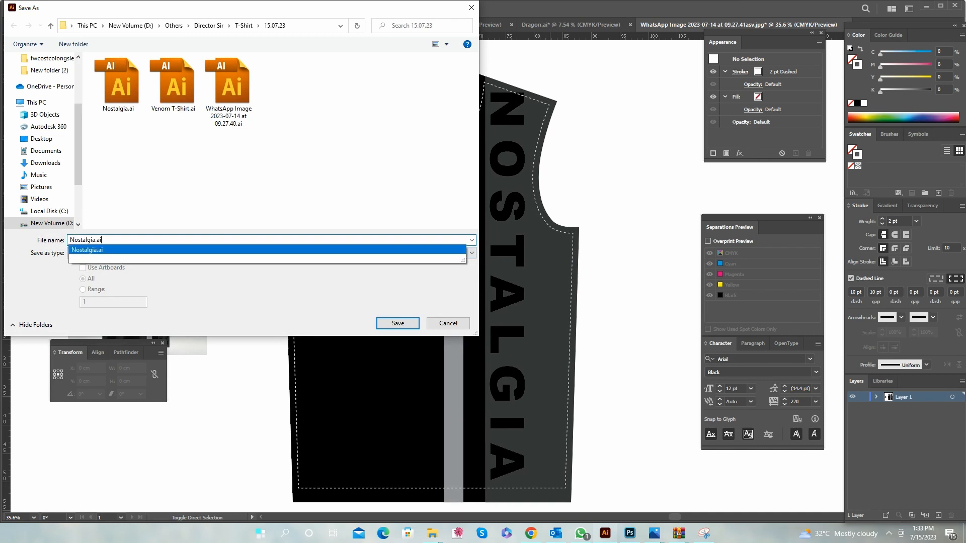
{"action": "key", "text": "BackSpace"}
{"action": "key", "text": "BackSpace"}
{"action": "key", "text": "BackSpace"}
{"action": "type", "text": "-"}
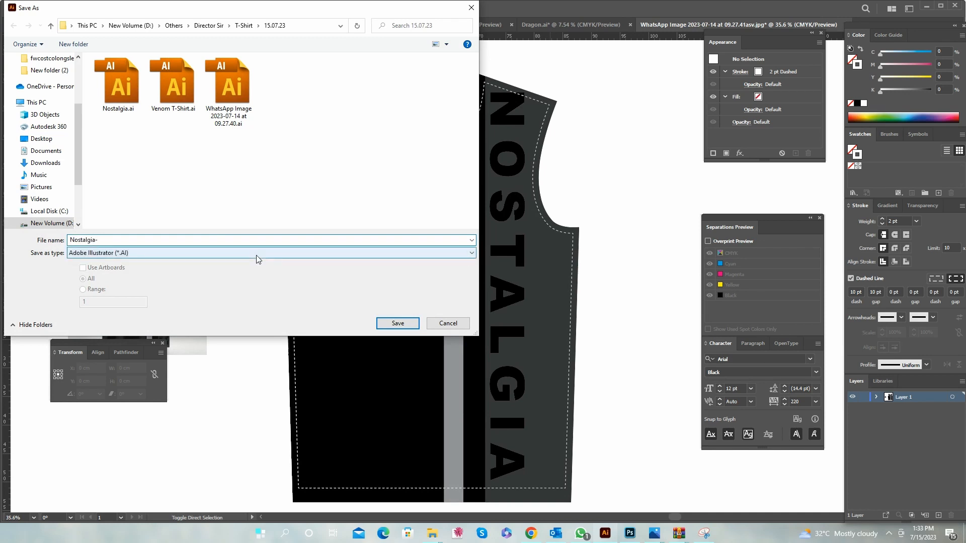
{"action": "key", "text": "Return"}
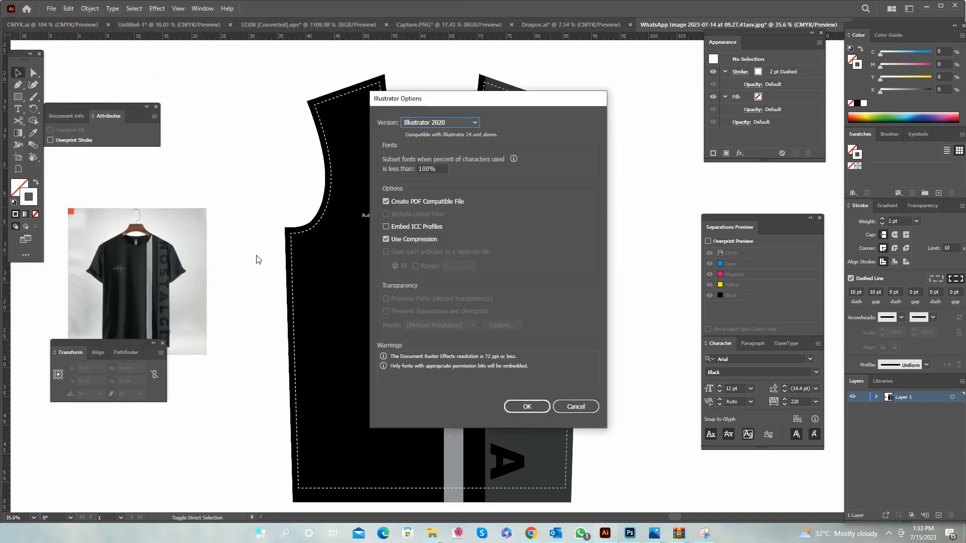
{"action": "key", "text": "Return"}
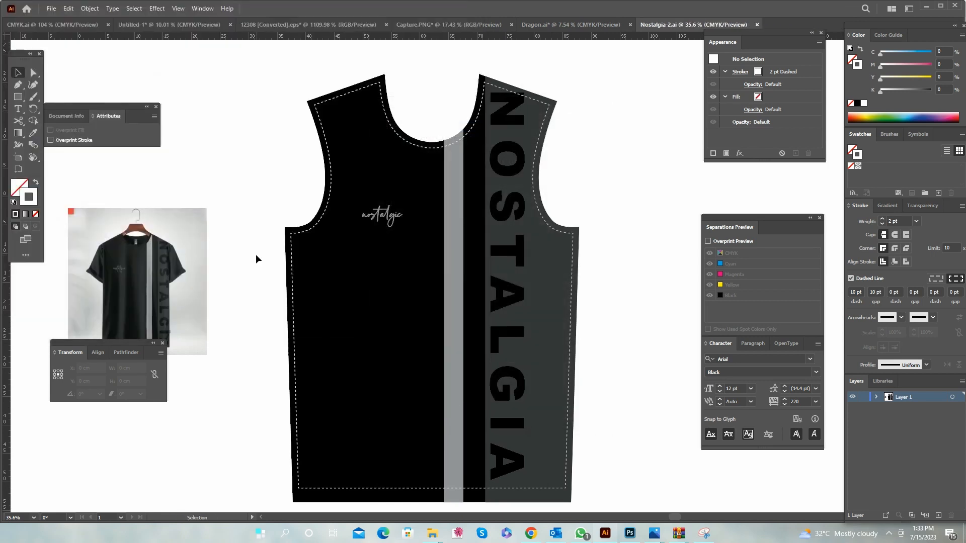
Hide the panels and duplicate the clipped shirt artwork into the empty space beside the original.
{"action": "left_click", "coordinate": [384, 251]}
{"action": "key", "text": "ctrl+minus"}
{"action": "key", "text": "ctrl+minus"}
{"action": "key", "text": "ctrl+minus"}
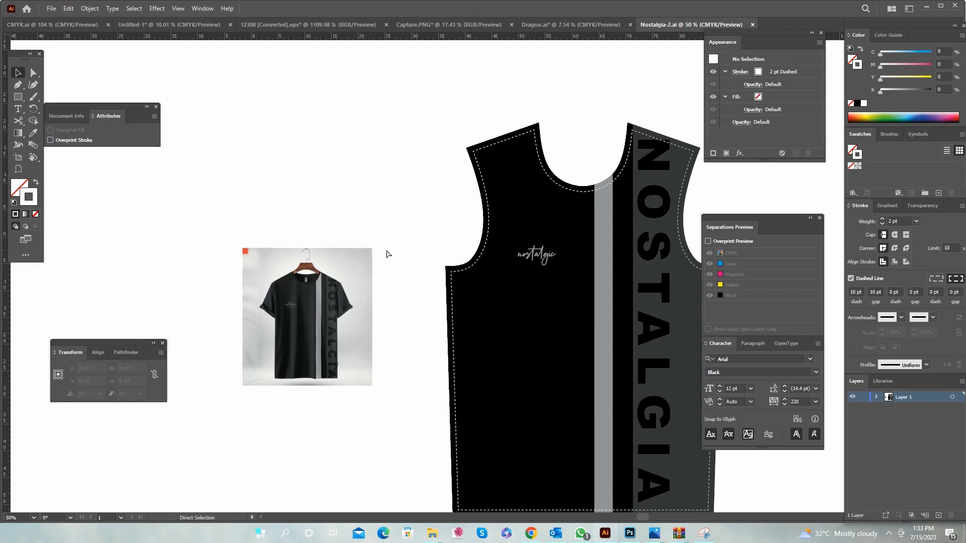
{"action": "key", "text": "Tab"}
{"action": "key", "text": "space"}
{"action": "left_click_drag", "start_coordinate": [579, 337], "coordinate": [501, 325]}
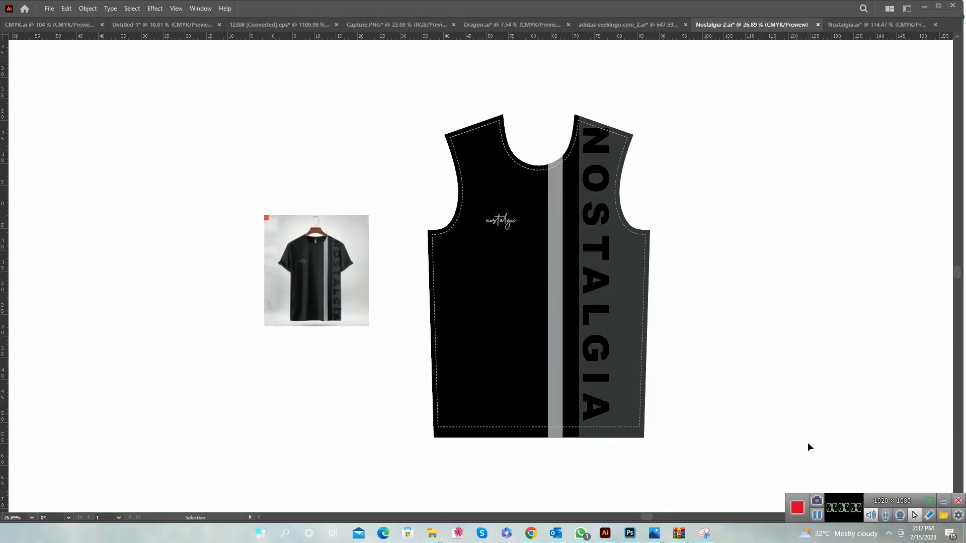
{"action": "key", "text": "space"}
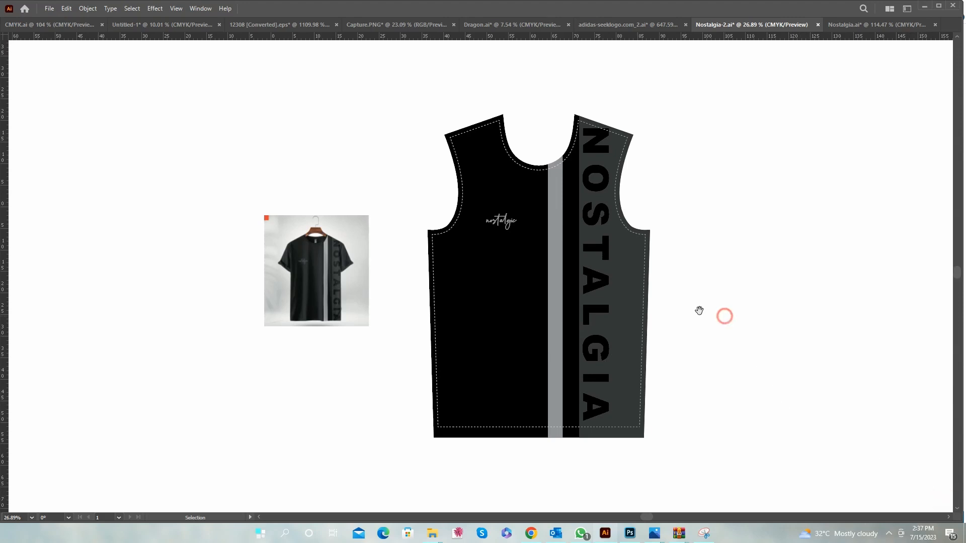
{"action": "left_click_drag", "start_coordinate": [724, 315], "coordinate": [478, 299]}
{"action": "scroll", "coordinate": [478, 299], "scroll_direction": "down", "scroll_amount": 2}
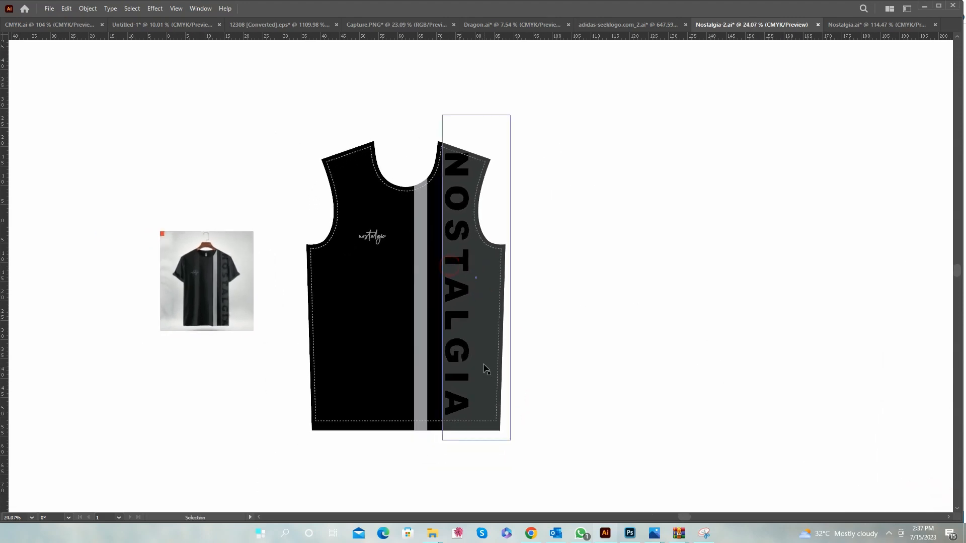
{"action": "left_click_drag", "start_coordinate": [451, 291], "coordinate": [425, 276]}
{"action": "left_click", "coordinate": [387, 246]}
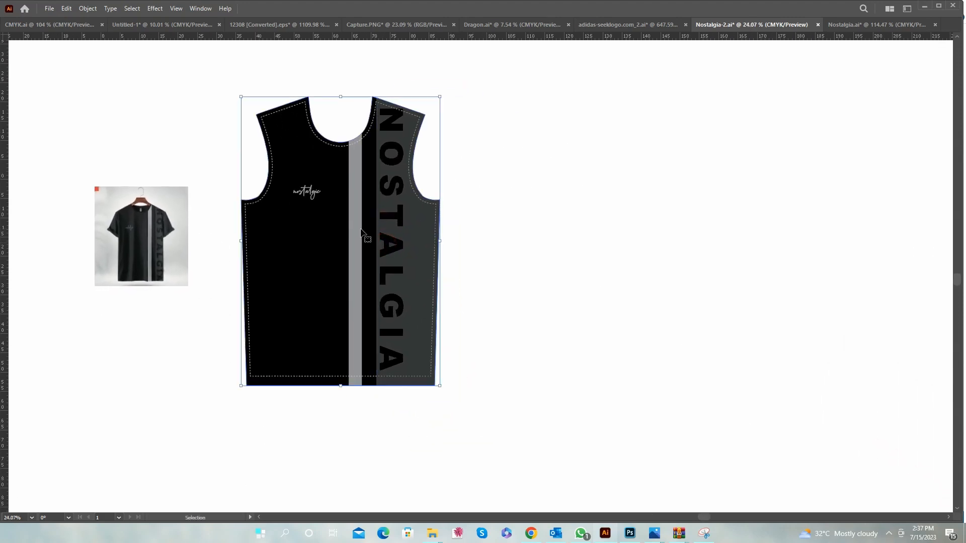
{"action": "left_click_drag", "start_coordinate": [392, 236], "coordinate": [650, 268]}
Release the duplicate's clipping mask and delete its black shirt shape, grey stripe and dark side panel, keeping only the lettering.
{"action": "right_click", "coordinate": [650, 267]}
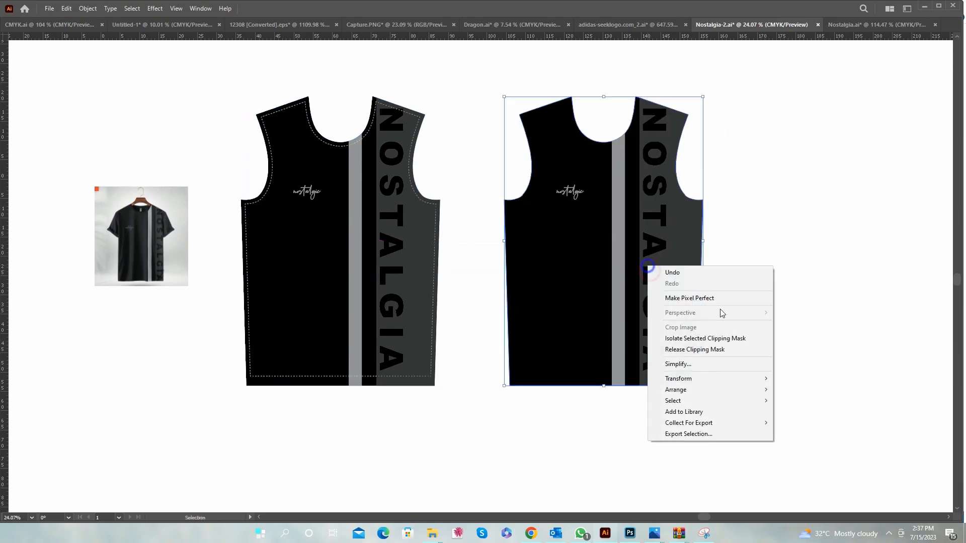
{"action": "left_click", "coordinate": [699, 351]}
{"action": "left_click", "coordinate": [577, 337]}
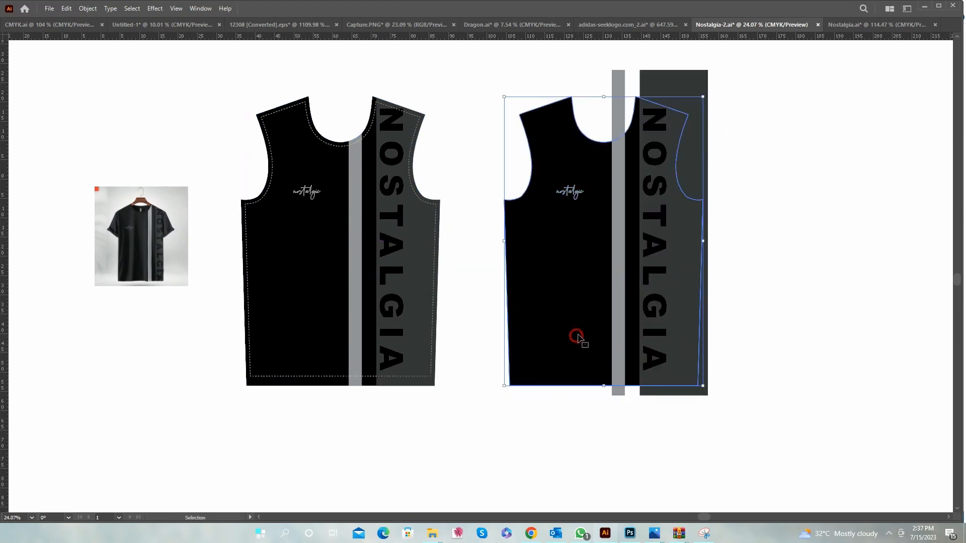
{"action": "key", "text": "Delete"}
{"action": "left_click", "coordinate": [605, 404]}
{"action": "left_click", "coordinate": [619, 370]}
{"action": "key", "text": "Delete"}
{"action": "left_click", "coordinate": [681, 394]}
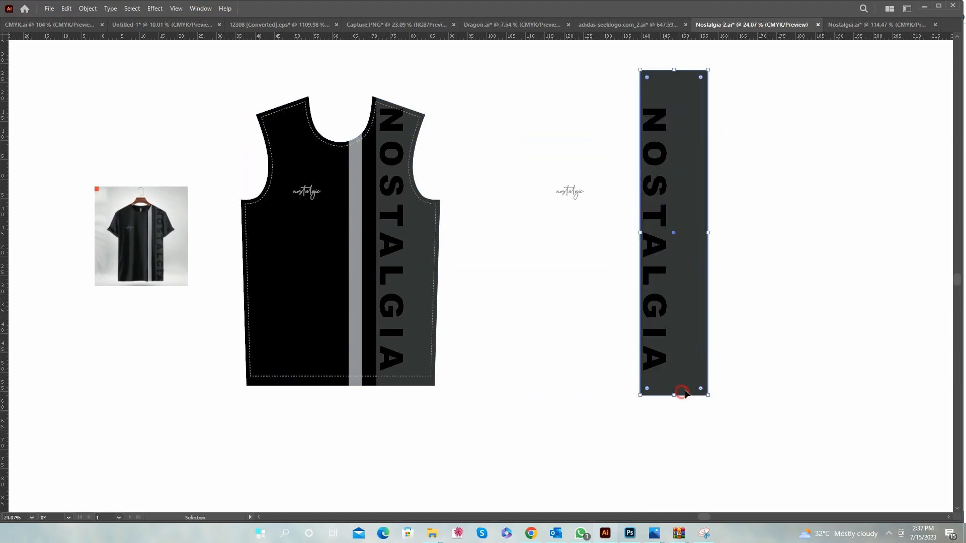
{"action": "key", "text": "Delete"}
Bring back the panels and fill the duplicated script word "nostalgic" with black.
{"action": "left_click", "coordinate": [677, 340]}
{"action": "key", "text": "Tab"}
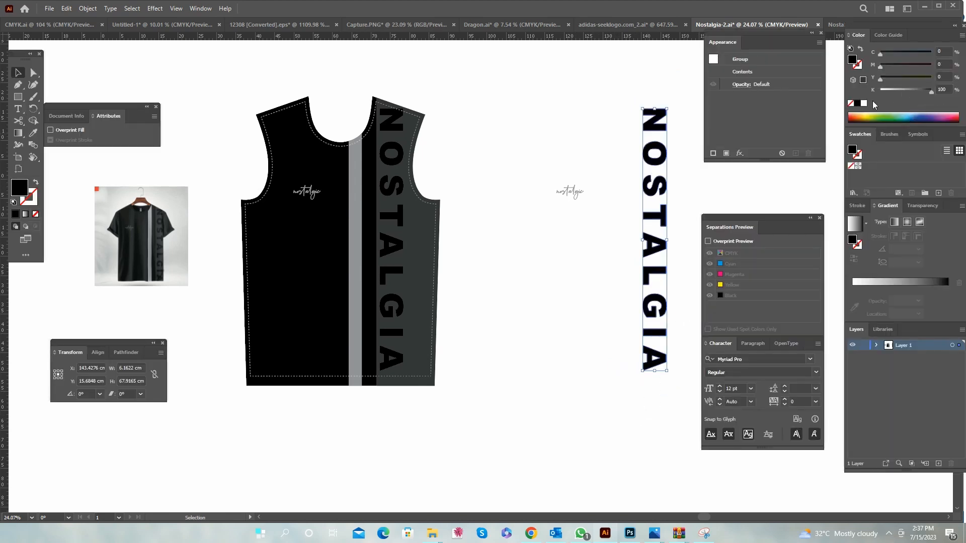
{"action": "left_click_drag", "start_coordinate": [682, 179], "coordinate": [535, 248]}
{"action": "left_click_drag", "start_coordinate": [411, 261], "coordinate": [452, 293]}
{"action": "left_click", "coordinate": [857, 102]}
{"action": "left_click_drag", "start_coordinate": [446, 215], "coordinate": [620, 318]}
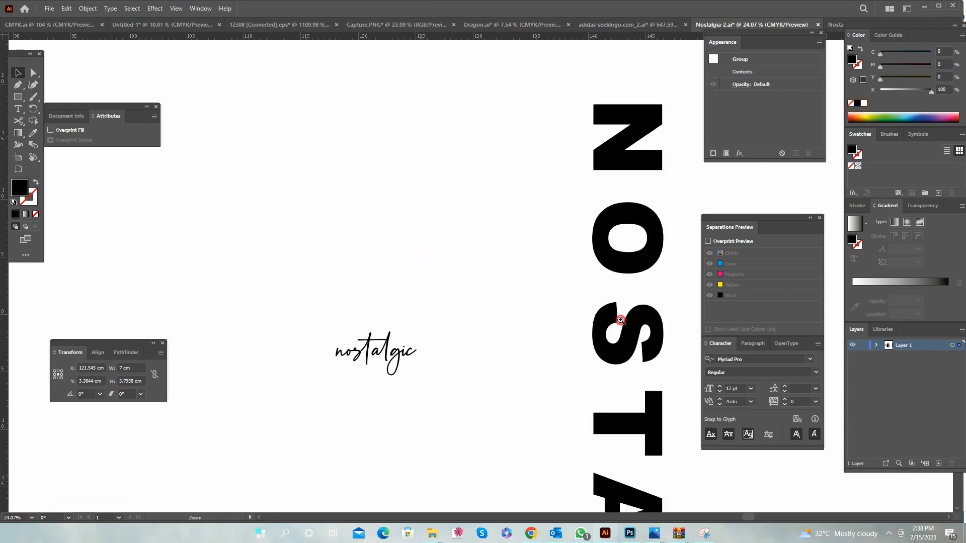
{"action": "left_click", "coordinate": [330, 109]}
Copy the registration mark from the CMYK.ai document and return to Nostalgia-2.ai with the panels hidden.
{"action": "left_click", "coordinate": [59, 23]}
{"action": "left_click_drag", "start_coordinate": [326, 225], "coordinate": [406, 317]}
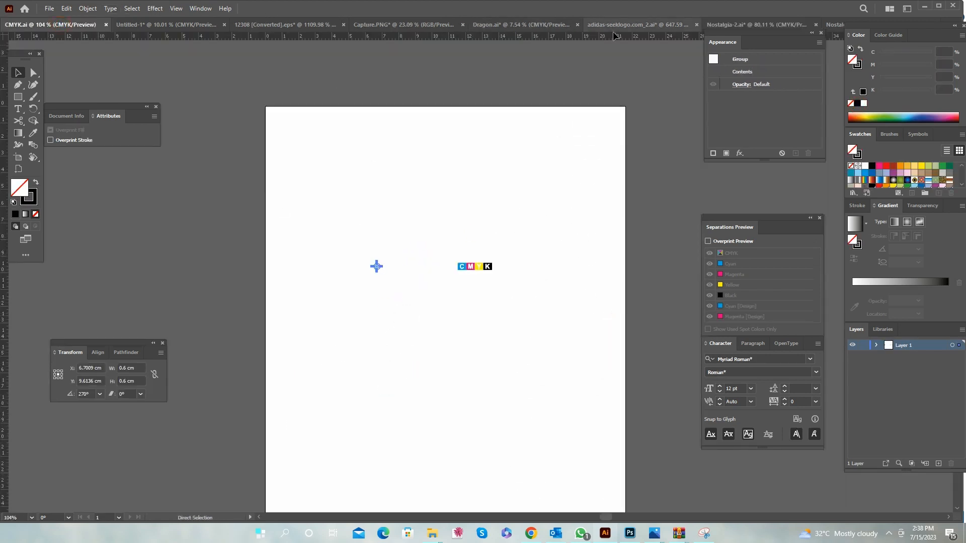
{"action": "left_click", "coordinate": [737, 25]}
{"action": "key", "text": "Tab"}
{"action": "left_click_drag", "start_coordinate": [322, 301], "coordinate": [397, 345], "text": "ctrl"}
{"action": "left_click", "coordinate": [422, 309]}
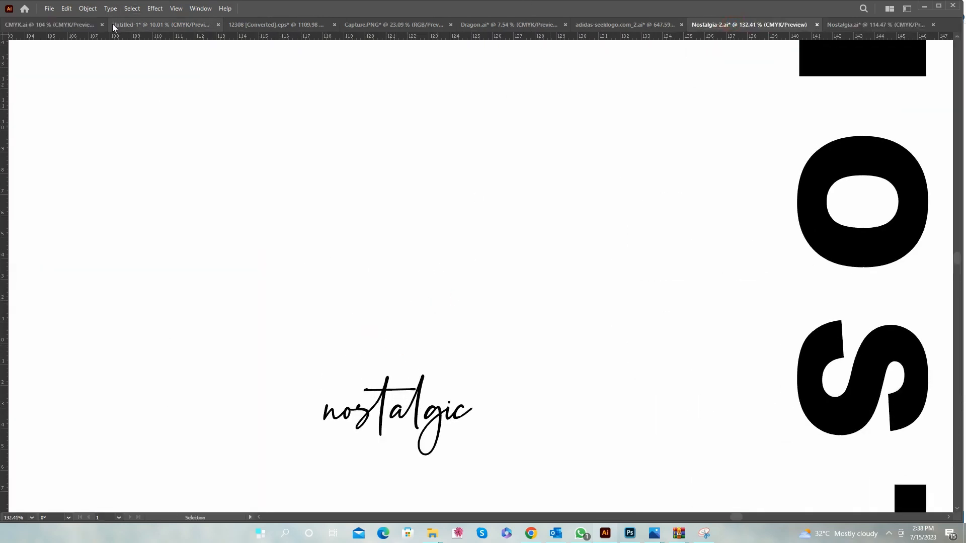
{"action": "left_click", "coordinate": [61, 25]}
{"action": "left_click", "coordinate": [66, 9]}
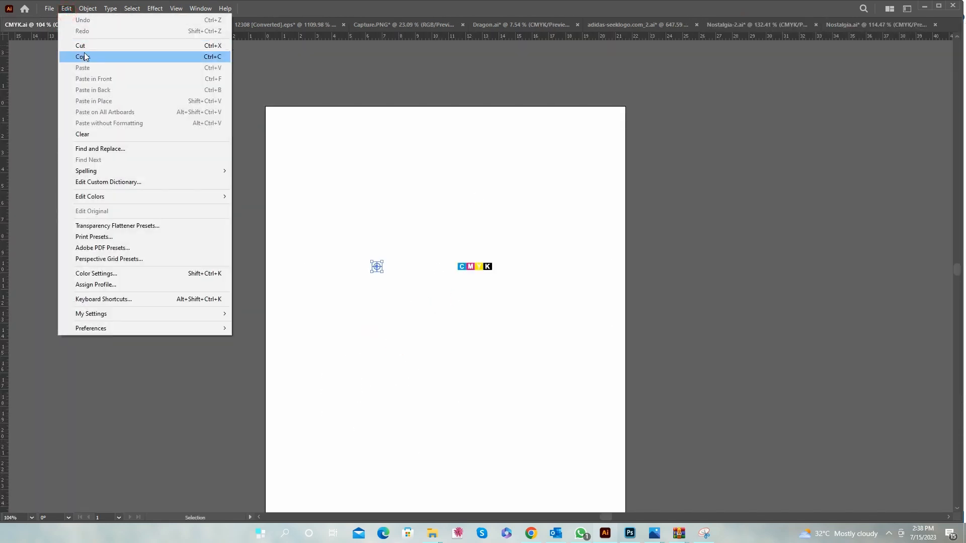
{"action": "left_click", "coordinate": [82, 56]}
{"action": "left_click", "coordinate": [66, 9]}
{"action": "left_click", "coordinate": [101, 56]}
{"action": "left_click", "coordinate": [66, 9]}
{"action": "left_click", "coordinate": [855, 25]}
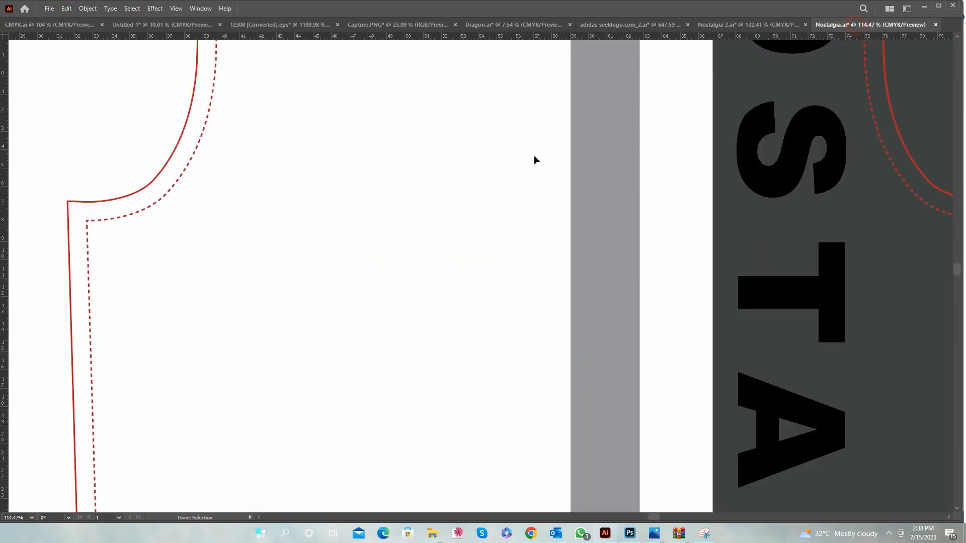
{"action": "left_click", "coordinate": [734, 24]}
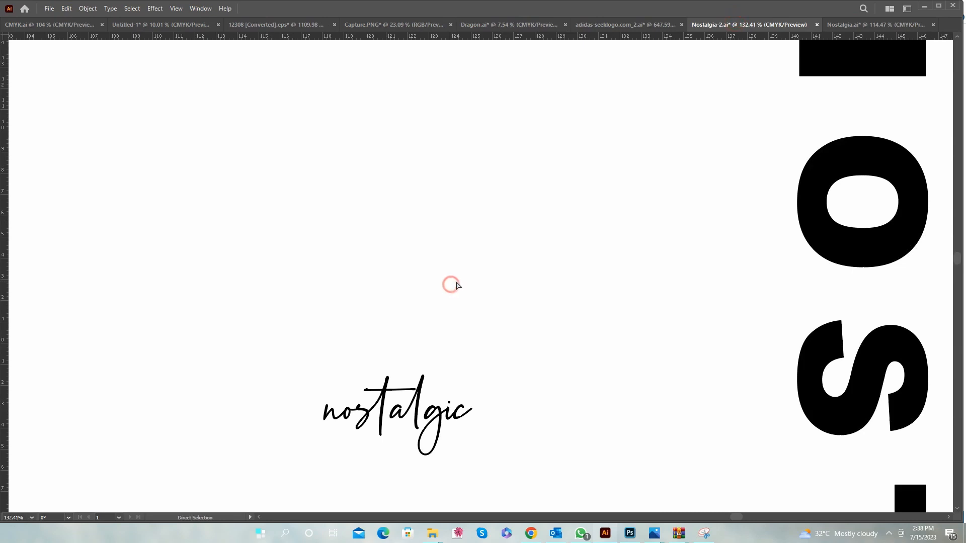
Place registration marks above both ends of the separated script word "nostalgic".
{"action": "left_click_drag", "start_coordinate": [480, 283], "coordinate": [471, 367]}
{"action": "left_click", "coordinate": [327, 377], "text": "shift"}
{"action": "key", "text": "ctrl+space"}
{"action": "left_click_drag", "start_coordinate": [345, 347], "coordinate": [468, 427]}
Add the text label "Top" and place it beside the script word's left registration mark.
{"action": "left_click", "coordinate": [397, 313]}
{"action": "type", "text": "Top"}
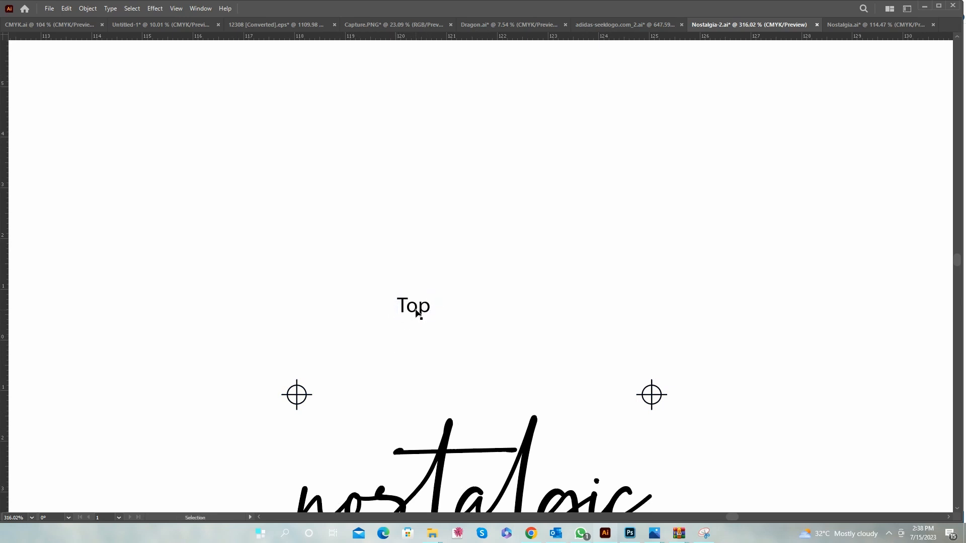
{"action": "left_click_drag", "start_coordinate": [417, 312], "coordinate": [323, 392]}
{"action": "left_click_drag", "start_coordinate": [254, 375], "coordinate": [406, 214]}
Move the separated script word with its registration marks and label up to the level of the NOSTALGIA lettering's top.
{"action": "key", "text": "a"}
{"action": "key", "text": "space"}
{"action": "left_click_drag", "start_coordinate": [250, 171], "coordinate": [685, 429]}
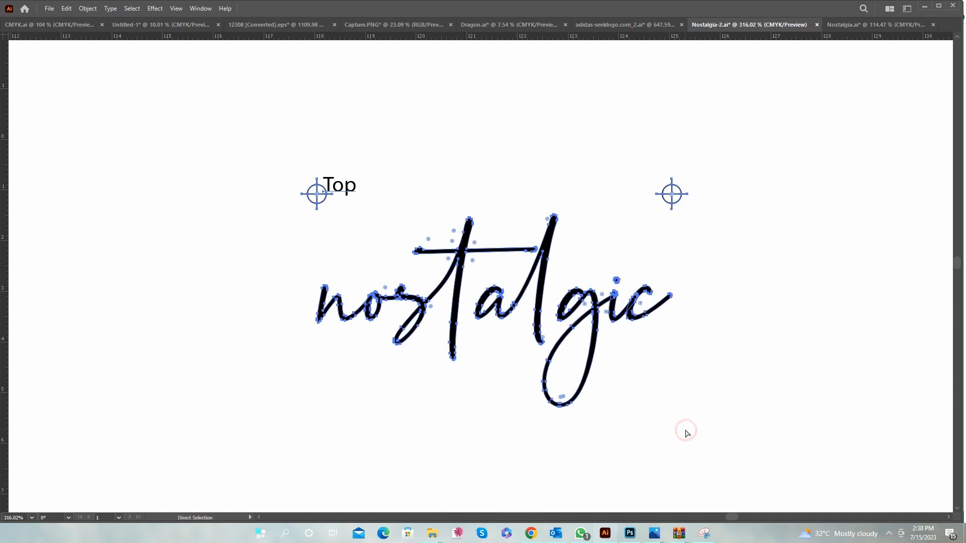
{"action": "key", "text": "ctrl+minus"}
{"action": "key", "text": "ctrl+minus"}
{"action": "key", "text": "ctrl+minus"}
{"action": "key", "text": "ctrl+minus"}
{"action": "key", "text": "ctrl+minus"}
{"action": "key", "text": "ctrl+minus"}
{"action": "key", "text": "ctrl+minus"}
{"action": "key", "text": "v"}
{"action": "left_click", "coordinate": [685, 430]}
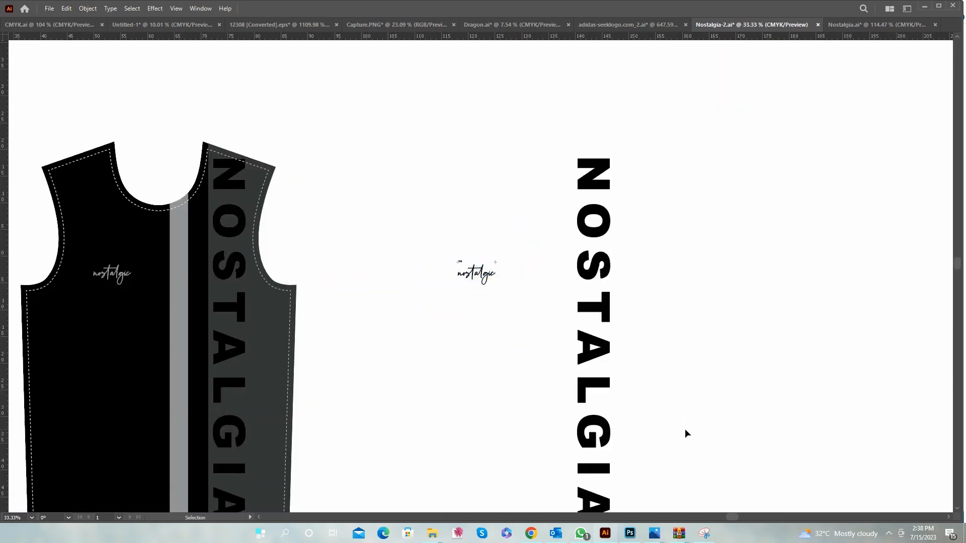
{"action": "left_click_drag", "start_coordinate": [497, 274], "coordinate": [492, 173]}
Place registration marks above both upper corners of the separated NOSTALGIA lettering and lower them closer to the N.
{"action": "left_click_drag", "start_coordinate": [655, 153], "coordinate": [847, 308]}
{"action": "left_click_drag", "start_coordinate": [592, 221], "coordinate": [633, 325]}
{"action": "key", "text": "ctrl+space"}
{"action": "left_click_drag", "start_coordinate": [611, 257], "coordinate": [642, 288]}
{"action": "key", "text": "a"}
{"action": "left_click", "coordinate": [616, 242]}
{"action": "mouse_move", "coordinate": [487, 278]}
{"action": "left_mouse_down"}
{"action": "mouse_move", "coordinate": [340, 245]}
{"action": "mouse_move", "coordinate": [351, 255]}
{"action": "mouse_move", "coordinate": [521, 271]}
{"action": "mouse_move", "coordinate": [499, 272]}
{"action": "left_mouse_up"}
{"action": "left_click_drag", "start_coordinate": [292, 225], "coordinate": [375, 253]}
{"action": "key", "text": "a"}
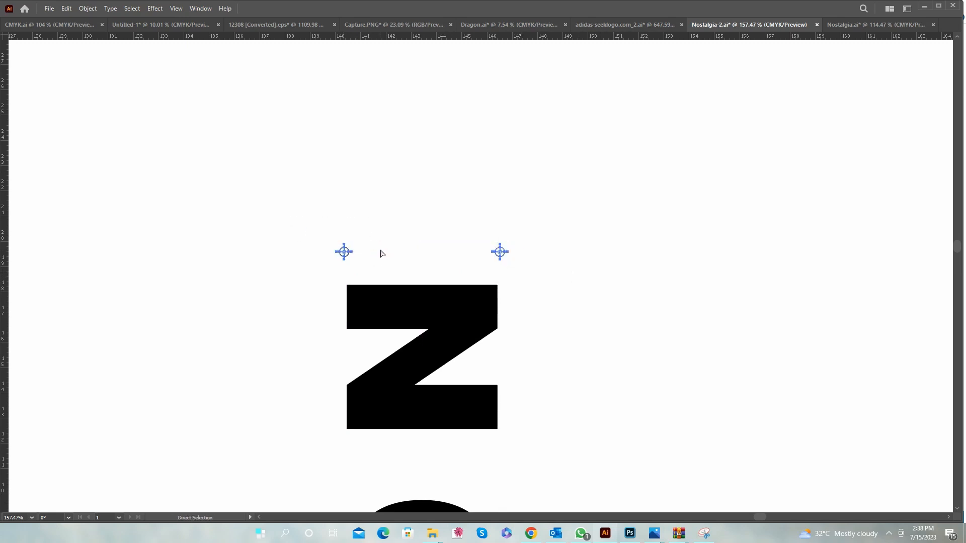
{"action": "left_click_drag", "start_coordinate": [505, 266], "coordinate": [506, 281]}
Add a "Top" label above the separated NOSTALGIA lettering and move it beside the left registration mark.
{"action": "key", "text": "t"}
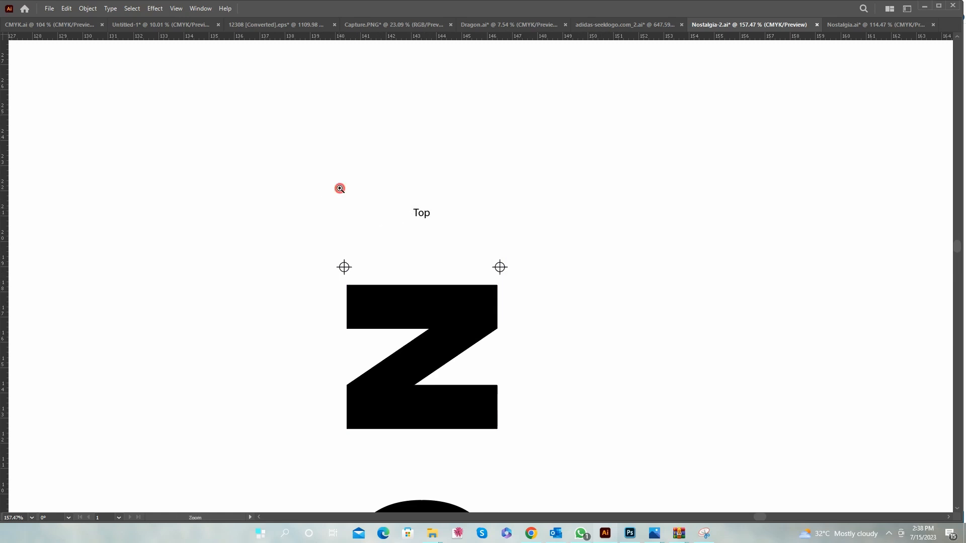
{"action": "left_click_drag", "start_coordinate": [340, 188], "coordinate": [493, 315]}
{"action": "left_click_drag", "start_coordinate": [592, 278], "coordinate": [444, 444]}
{"action": "left_click", "coordinate": [460, 442]}
Save the Nostalgia-2.ai document with the finished shirt front and the separated lettering.
{"action": "left_click_drag", "start_coordinate": [568, 436], "coordinate": [324, 415]}
{"action": "left_click_drag", "start_coordinate": [415, 361], "coordinate": [659, 501]}
{"action": "left_click_drag", "start_coordinate": [654, 473], "coordinate": [535, 222]}
{"action": "left_click_drag", "start_coordinate": [623, 321], "coordinate": [386, 332]}
{"action": "left_click_drag", "start_coordinate": [491, 457], "coordinate": [483, 377]}
{"action": "left_click", "coordinate": [483, 376]}
{"action": "key", "text": "v"}
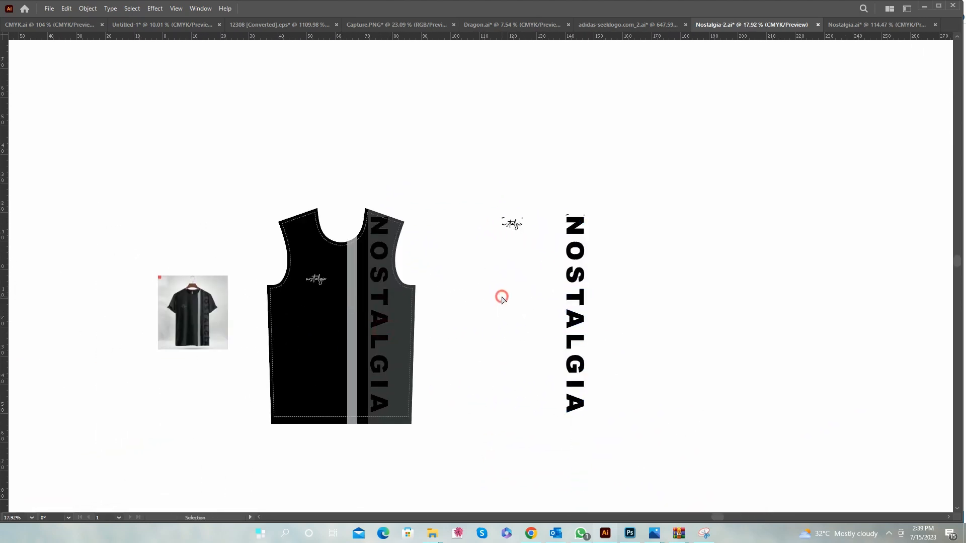
{"action": "key", "text": "ctrl+s"}
{"action": "key", "text": "v"}
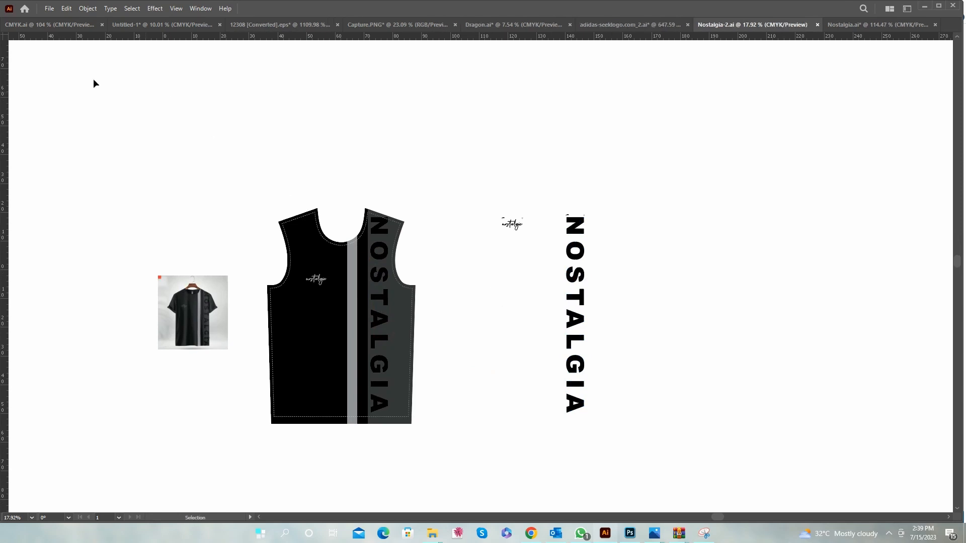
{"action": "left_click", "coordinate": [49, 8]}
{"action": "left_click", "coordinate": [79, 103]}
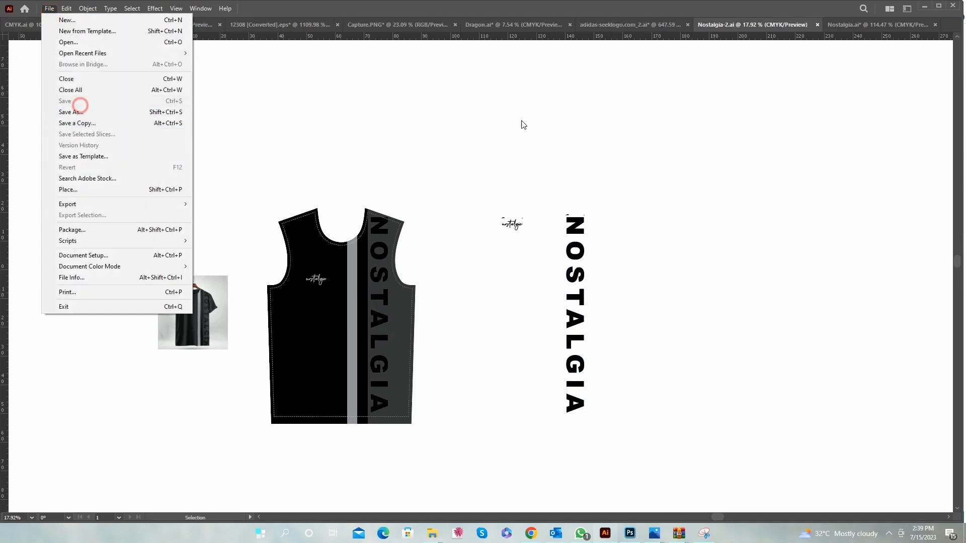
{"action": "left_click", "coordinate": [658, 148]}
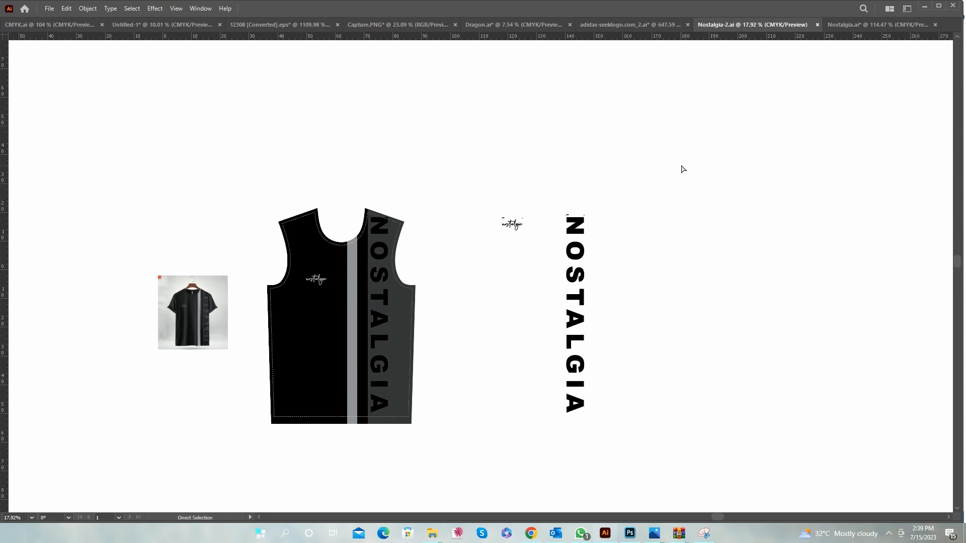